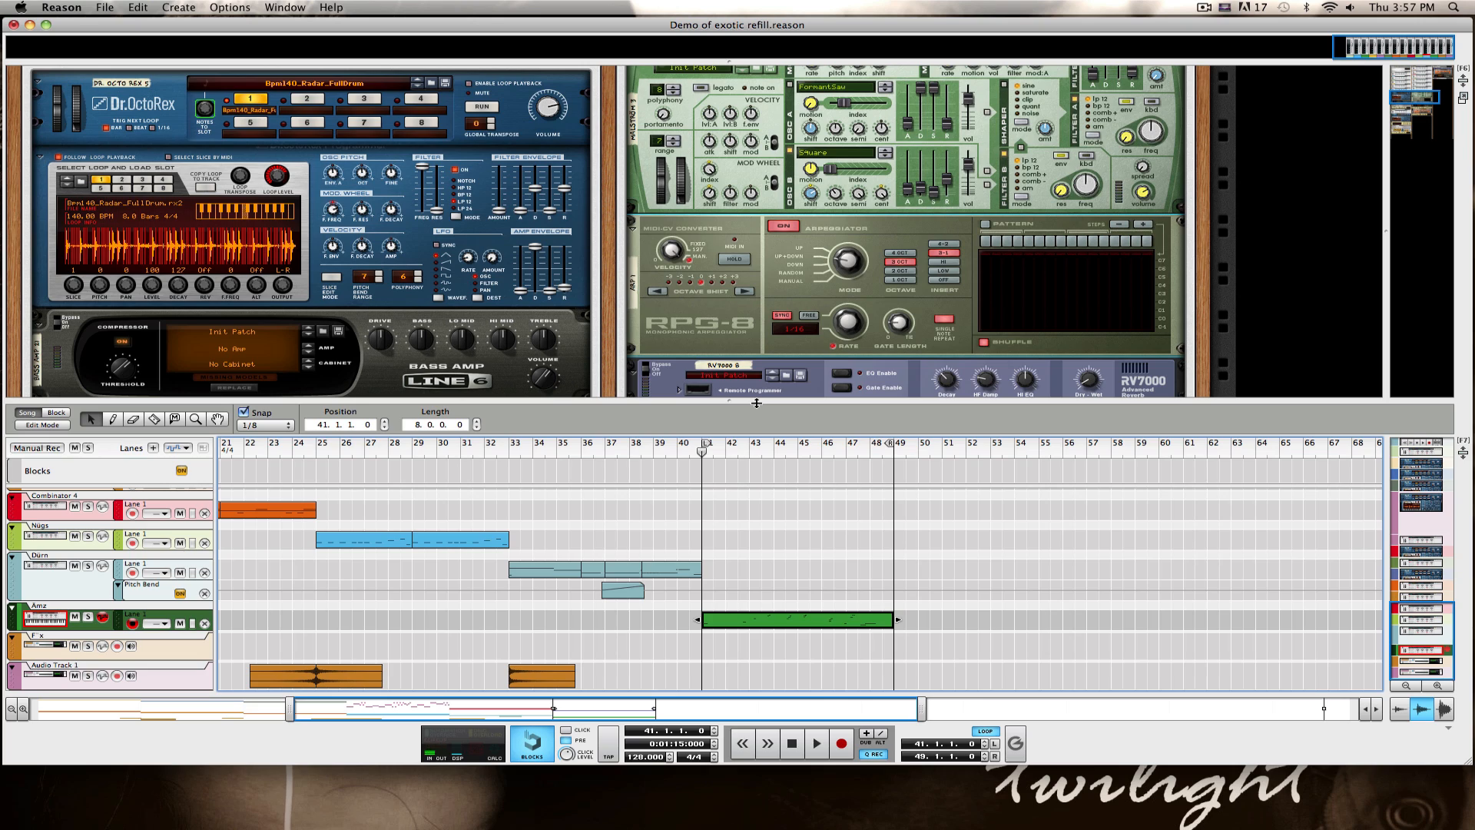
Step: Play the song and examine the devices inside the Ämz Combinator, from the Malström and RPG-8 arpeggiator down to The Echo
{"action": "left_click_drag", "start_coordinate": [756, 401], "coordinate": [757, 745]}
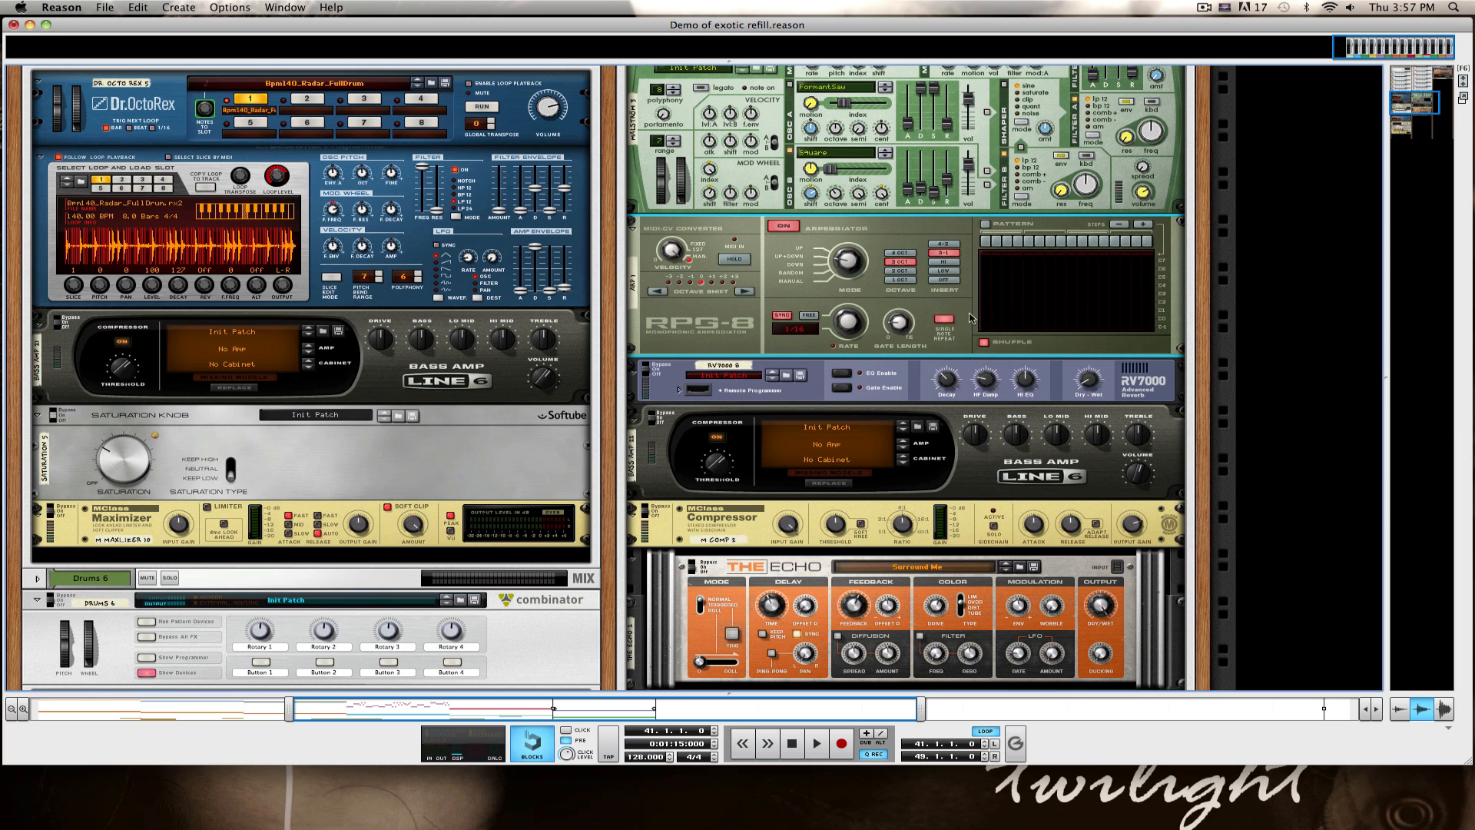
{"action": "scroll", "coordinate": [894, 449], "scroll_direction": "down", "scroll_amount": 4}
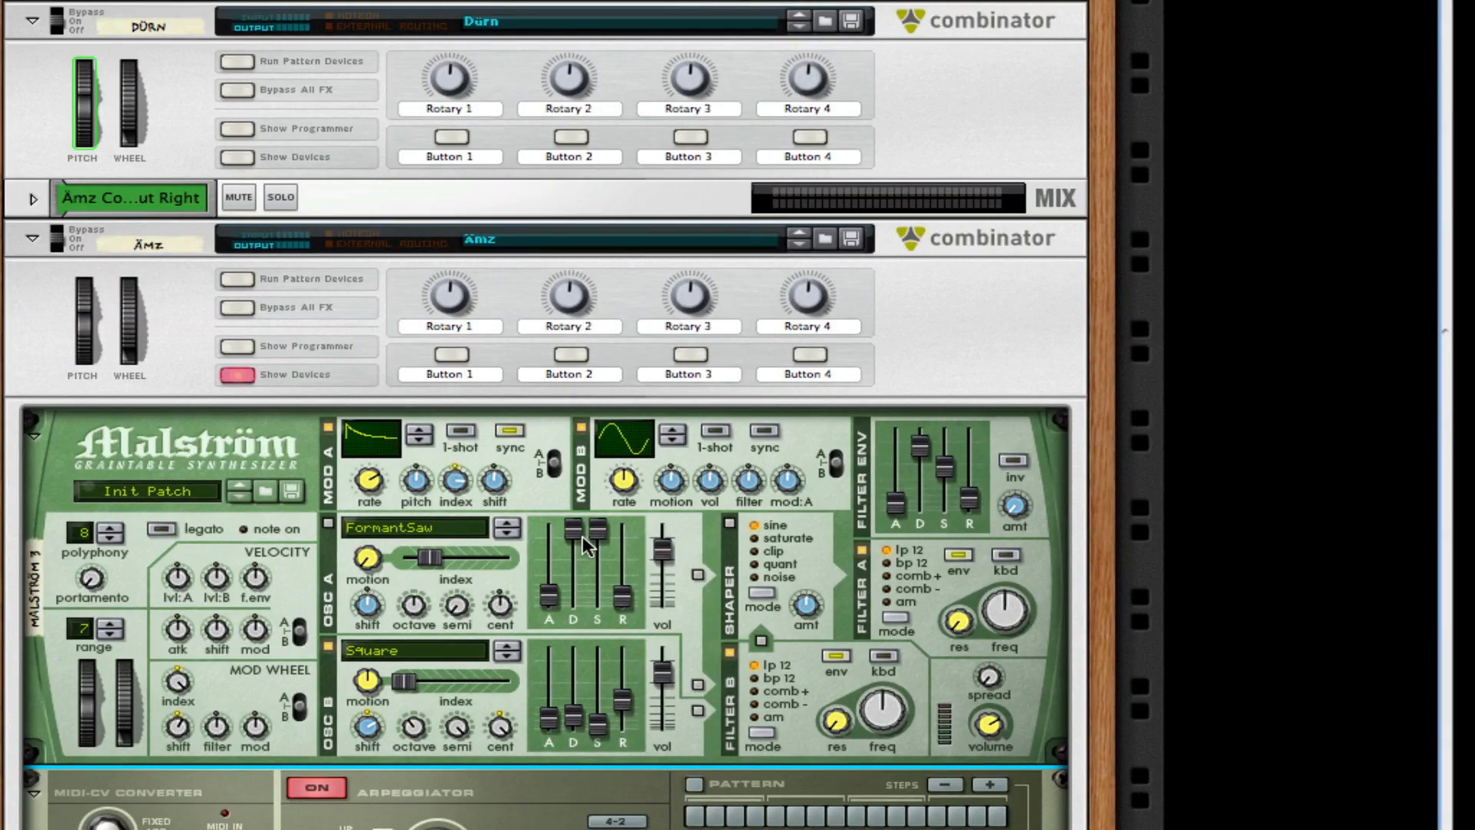
{"action": "scroll", "coordinate": [582, 536], "scroll_direction": "down", "scroll_amount": 3}
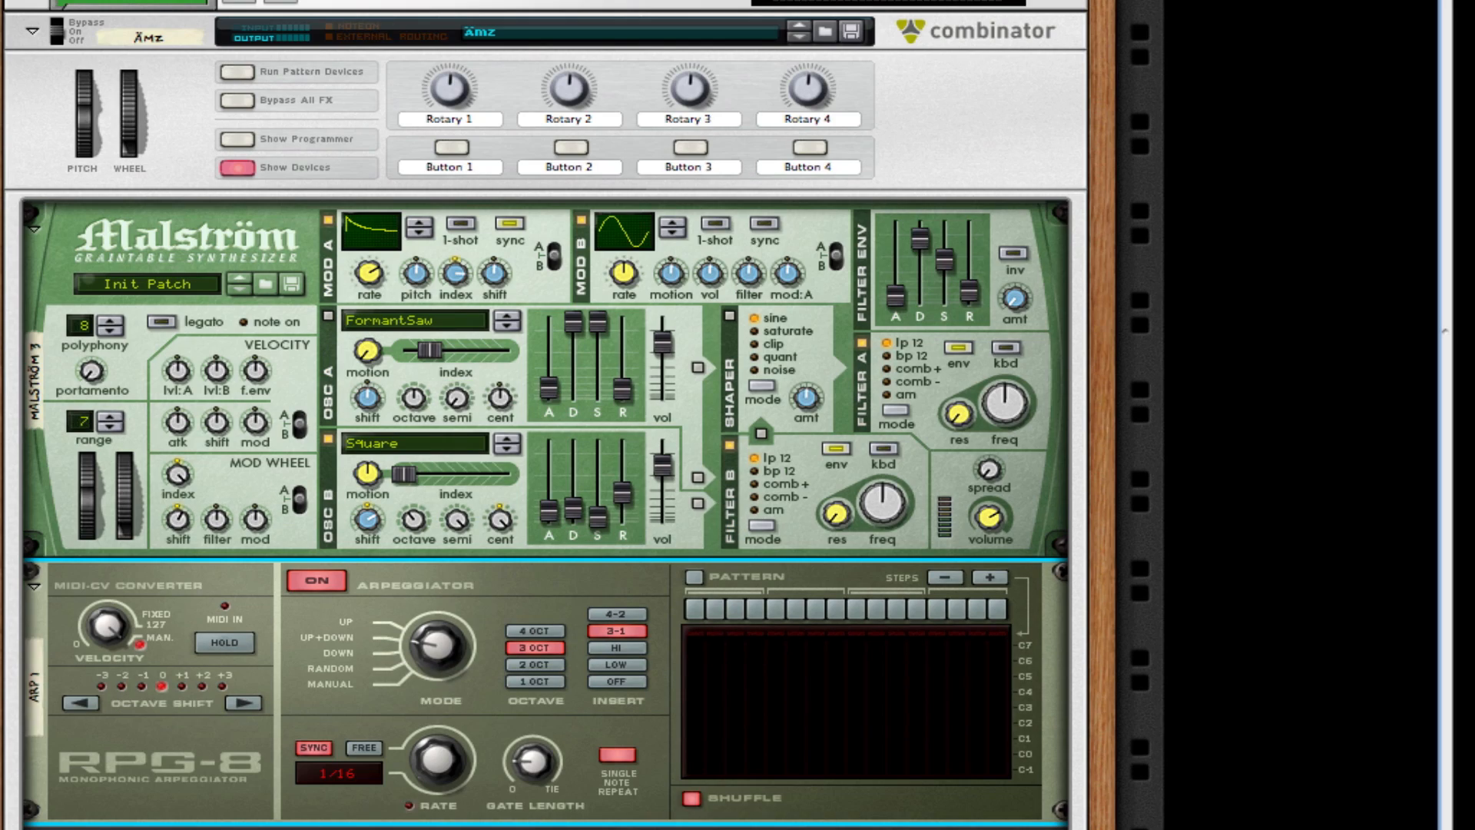
{"action": "key", "text": "space"}
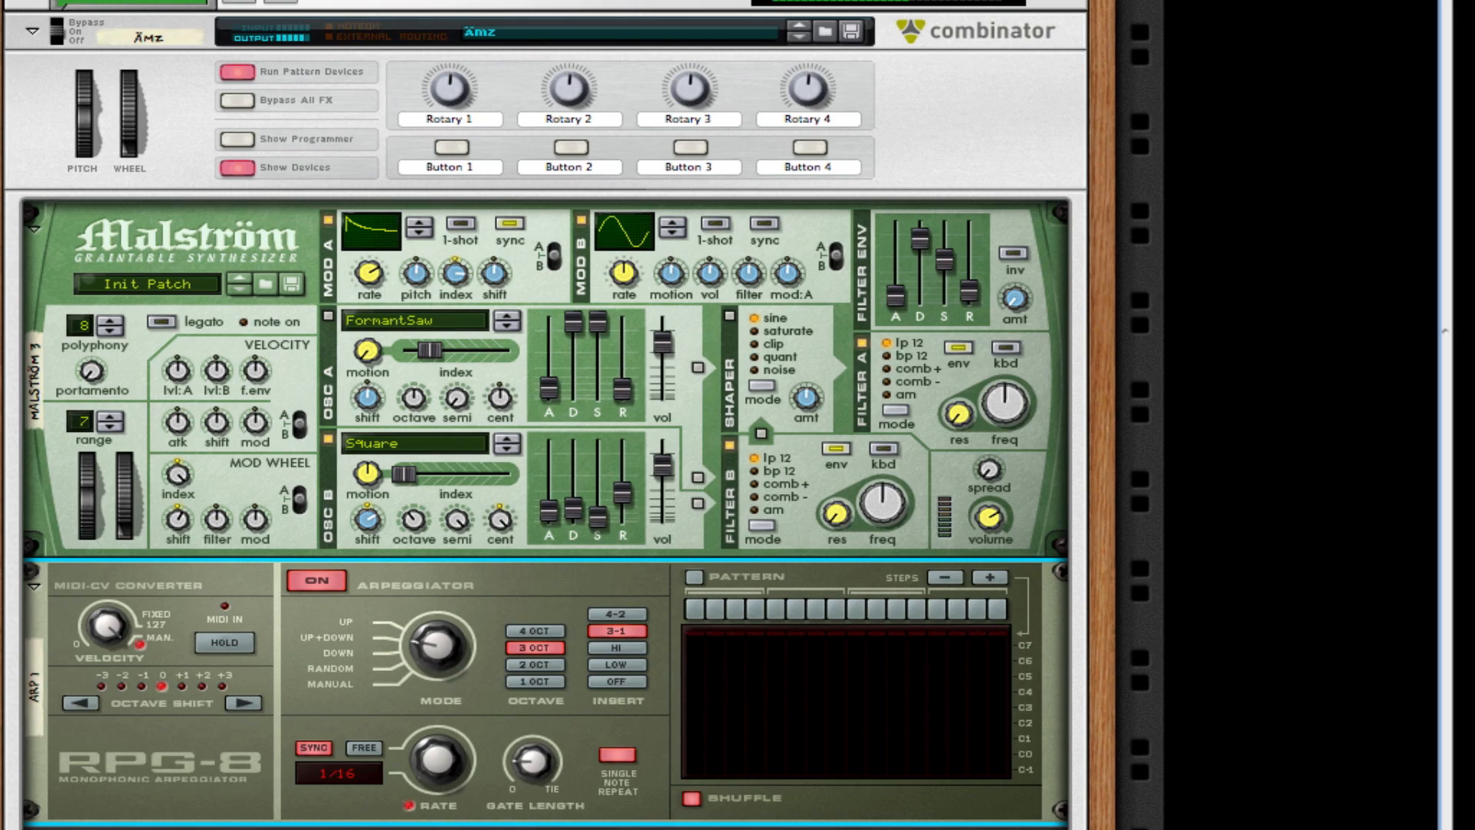
{"action": "scroll", "coordinate": [662, 716], "scroll_direction": "down", "scroll_amount": 3}
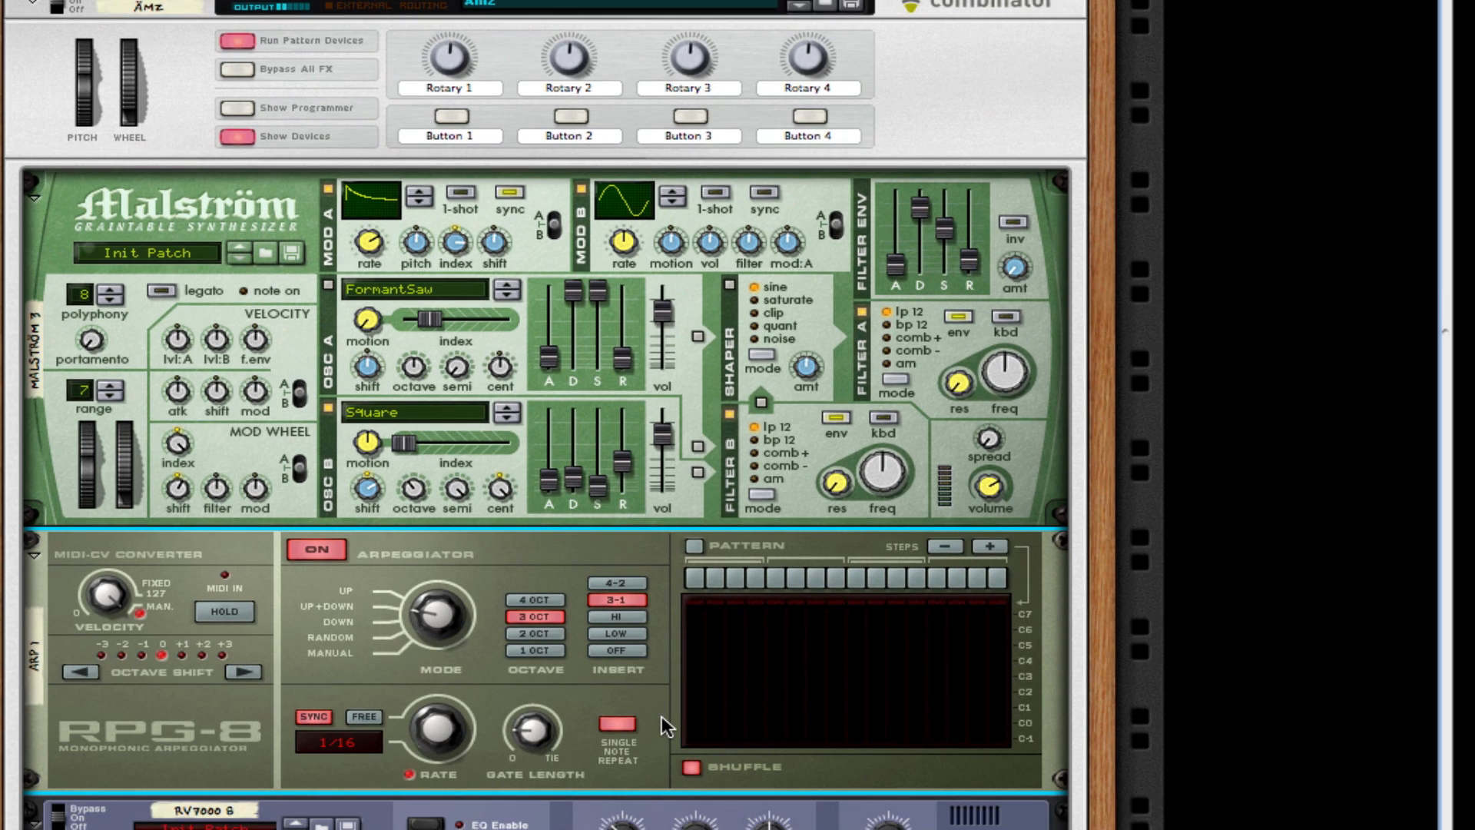
{"action": "scroll", "coordinate": [661, 716], "scroll_direction": "down", "scroll_amount": 2}
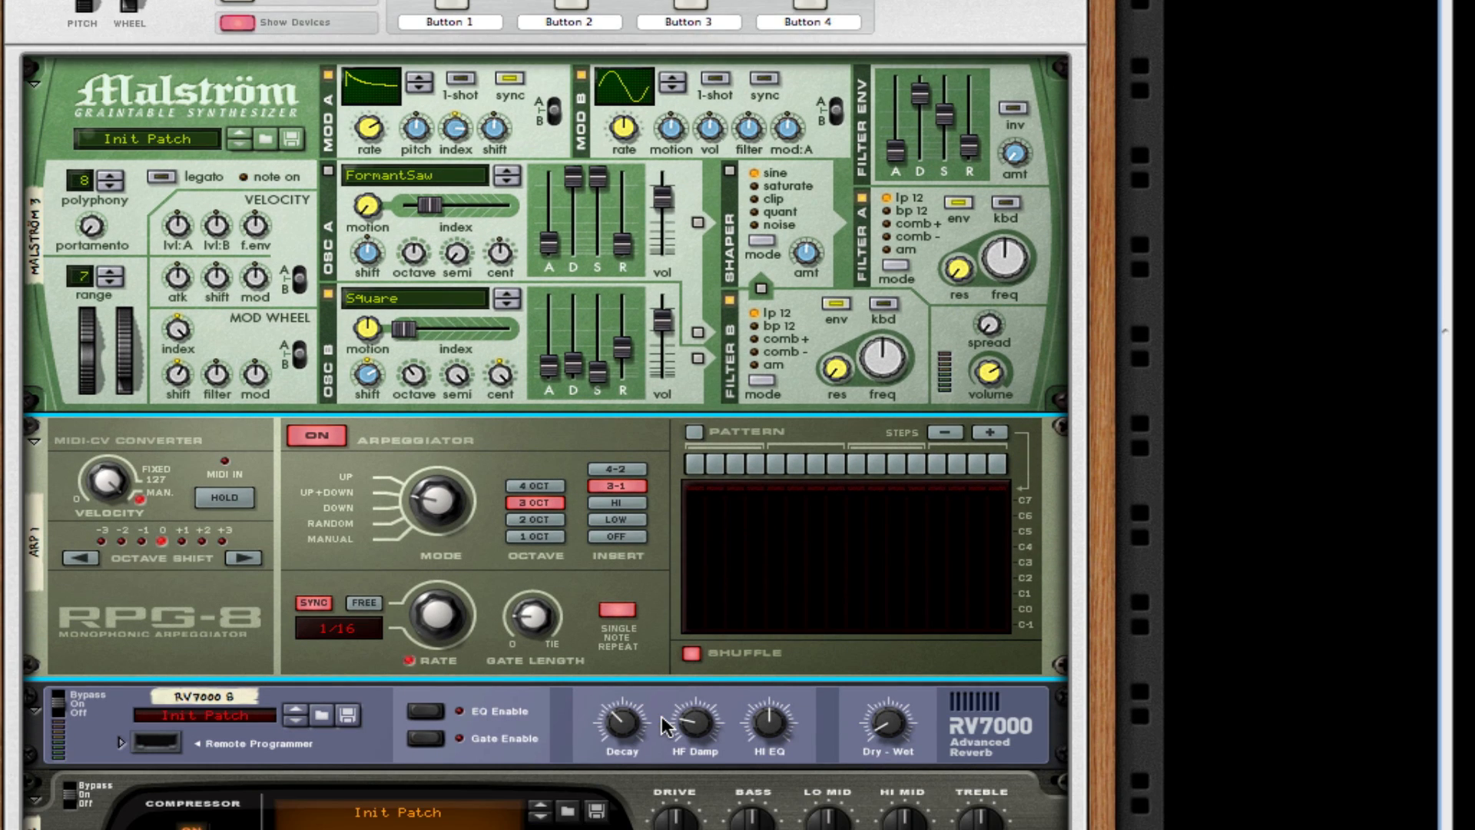
{"action": "scroll", "coordinate": [661, 716], "scroll_direction": "down", "scroll_amount": 4}
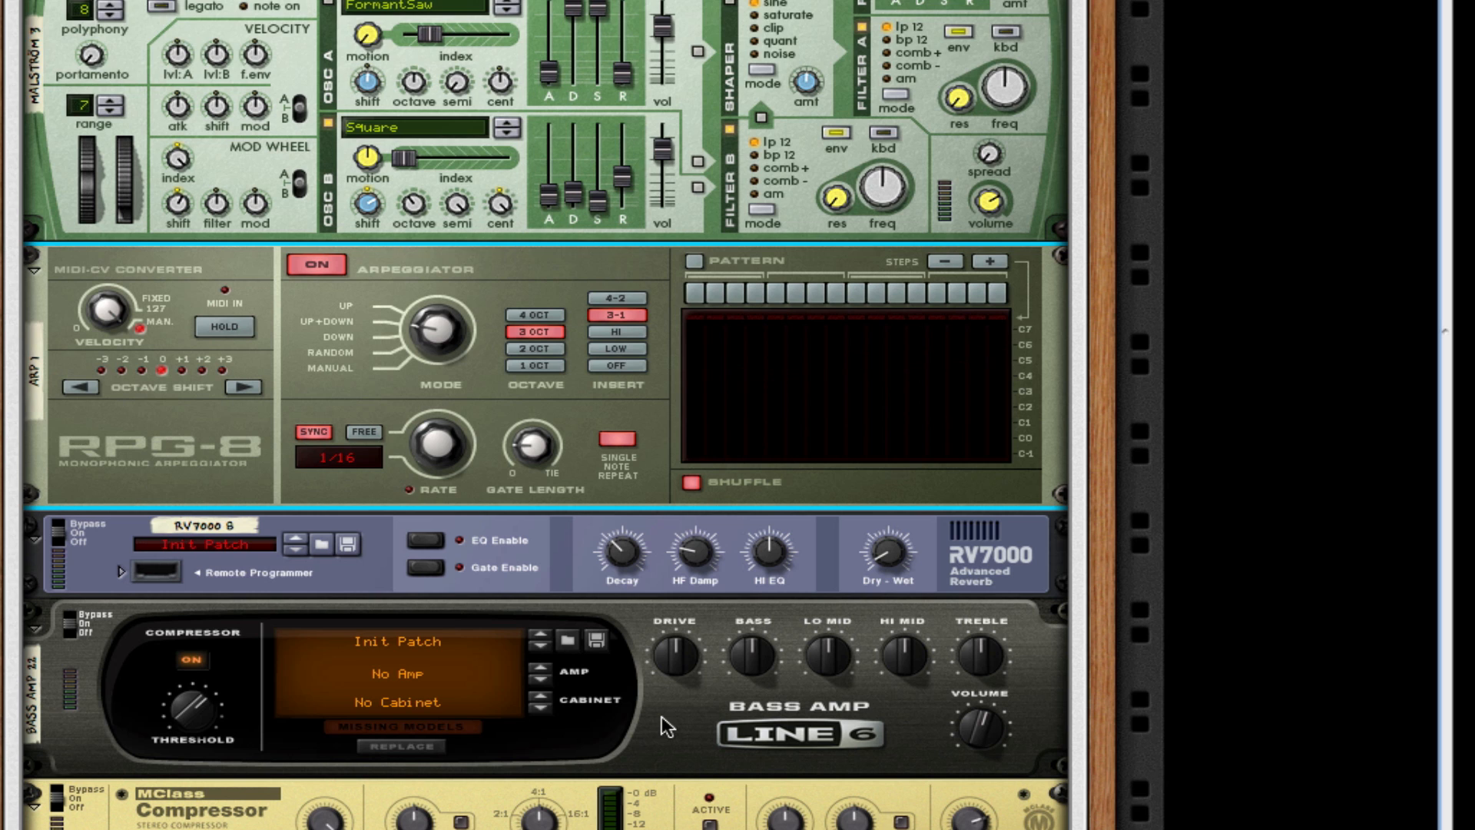
{"action": "scroll", "coordinate": [665, 726], "scroll_direction": "down", "scroll_amount": 5}
{"action": "scroll", "coordinate": [661, 716], "scroll_direction": "down", "scroll_amount": 6}
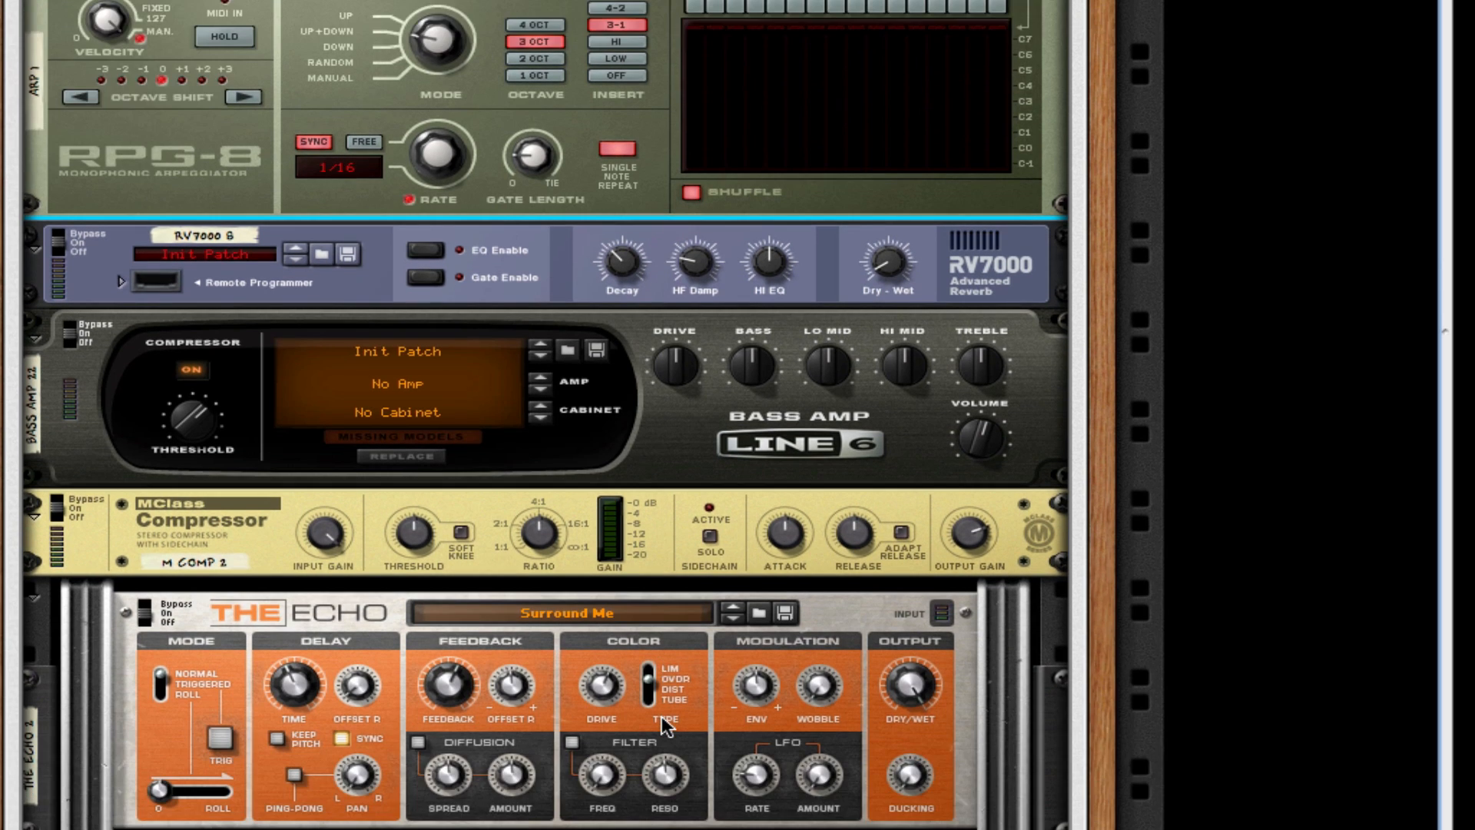
{"action": "scroll", "coordinate": [662, 716], "scroll_direction": "up", "scroll_amount": 11}
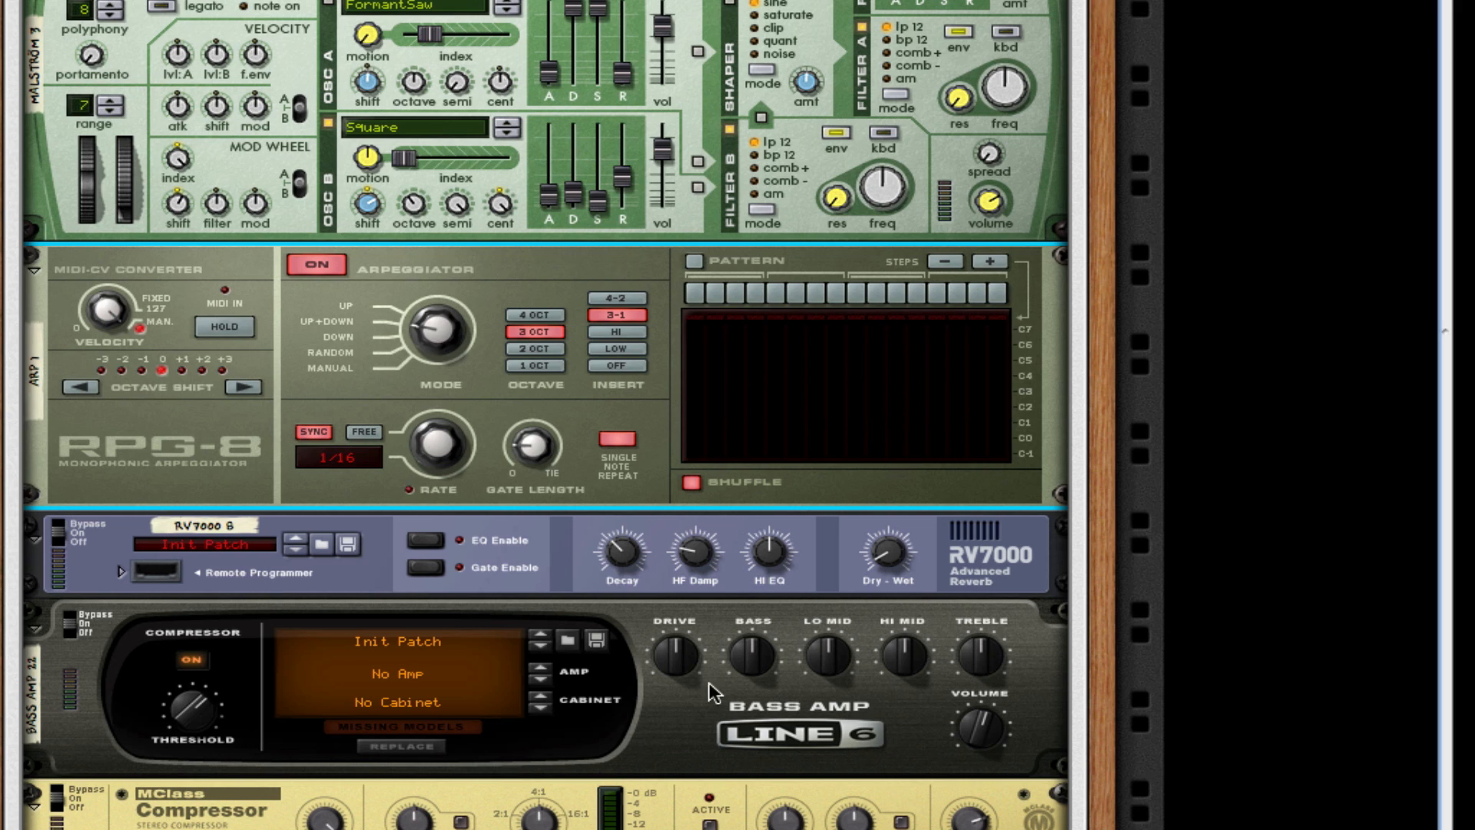
{"action": "mouse_move", "coordinate": [699, 666]}
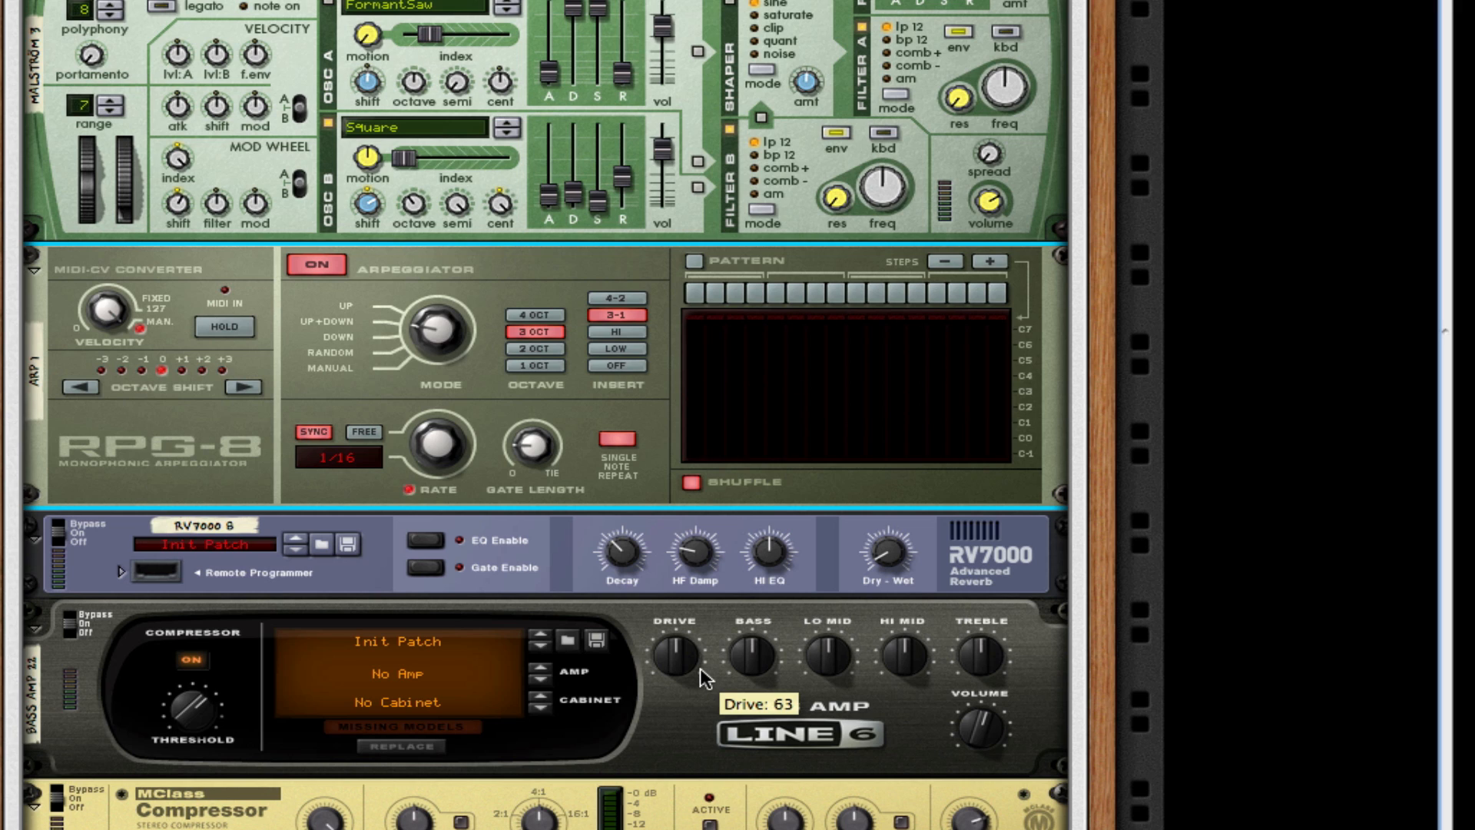
{"action": "mouse_move", "coordinate": [819, 682]}
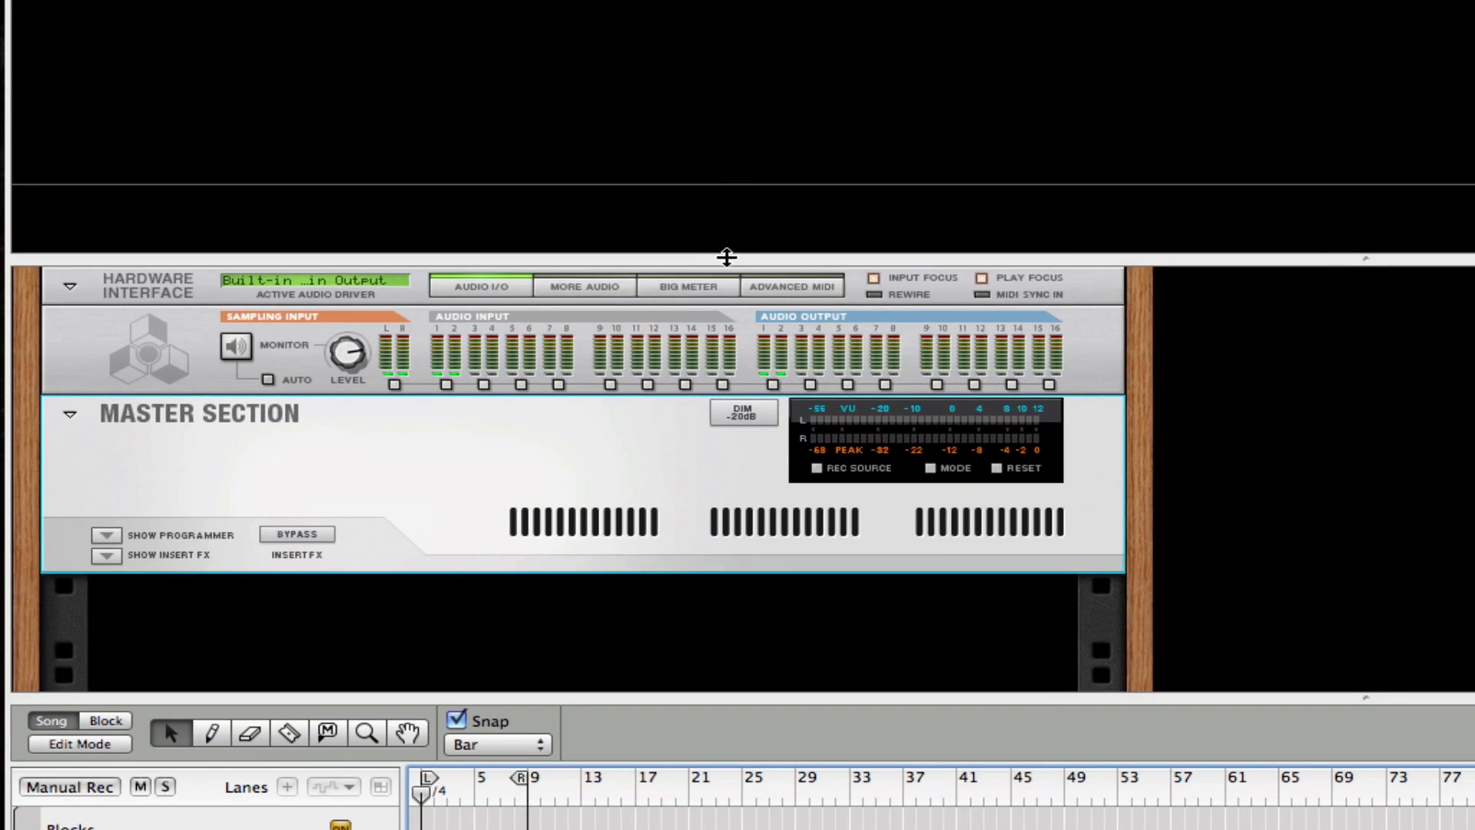
Step: Create a Combinator in the empty rack space below the Master Section
{"action": "scroll", "coordinate": [726, 253], "scroll_direction": "down", "scroll_amount": 5}
{"action": "left_click_drag", "start_coordinate": [628, 694], "coordinate": [645, 825]}
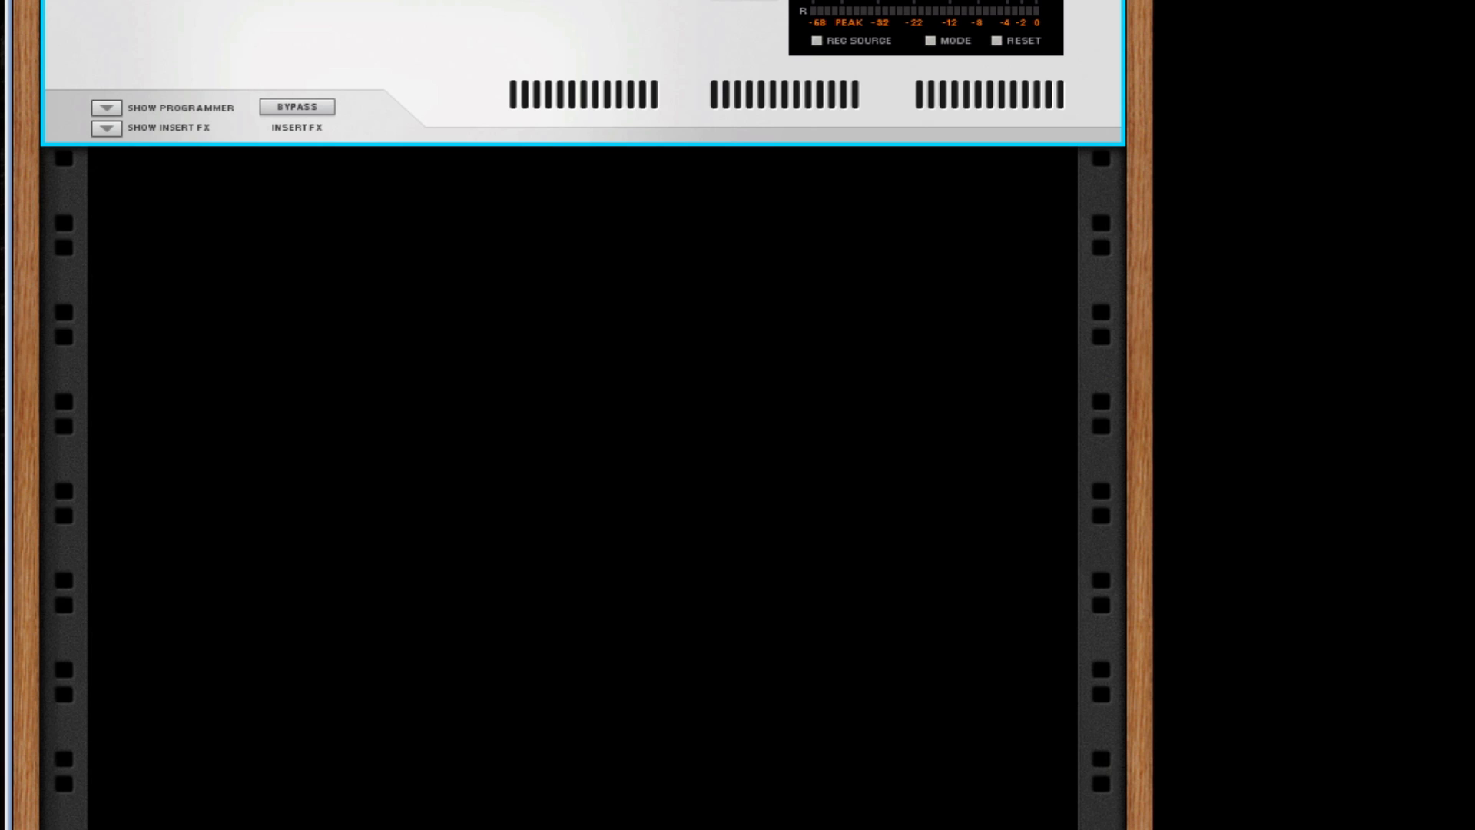
{"action": "right_click", "coordinate": [319, 180]}
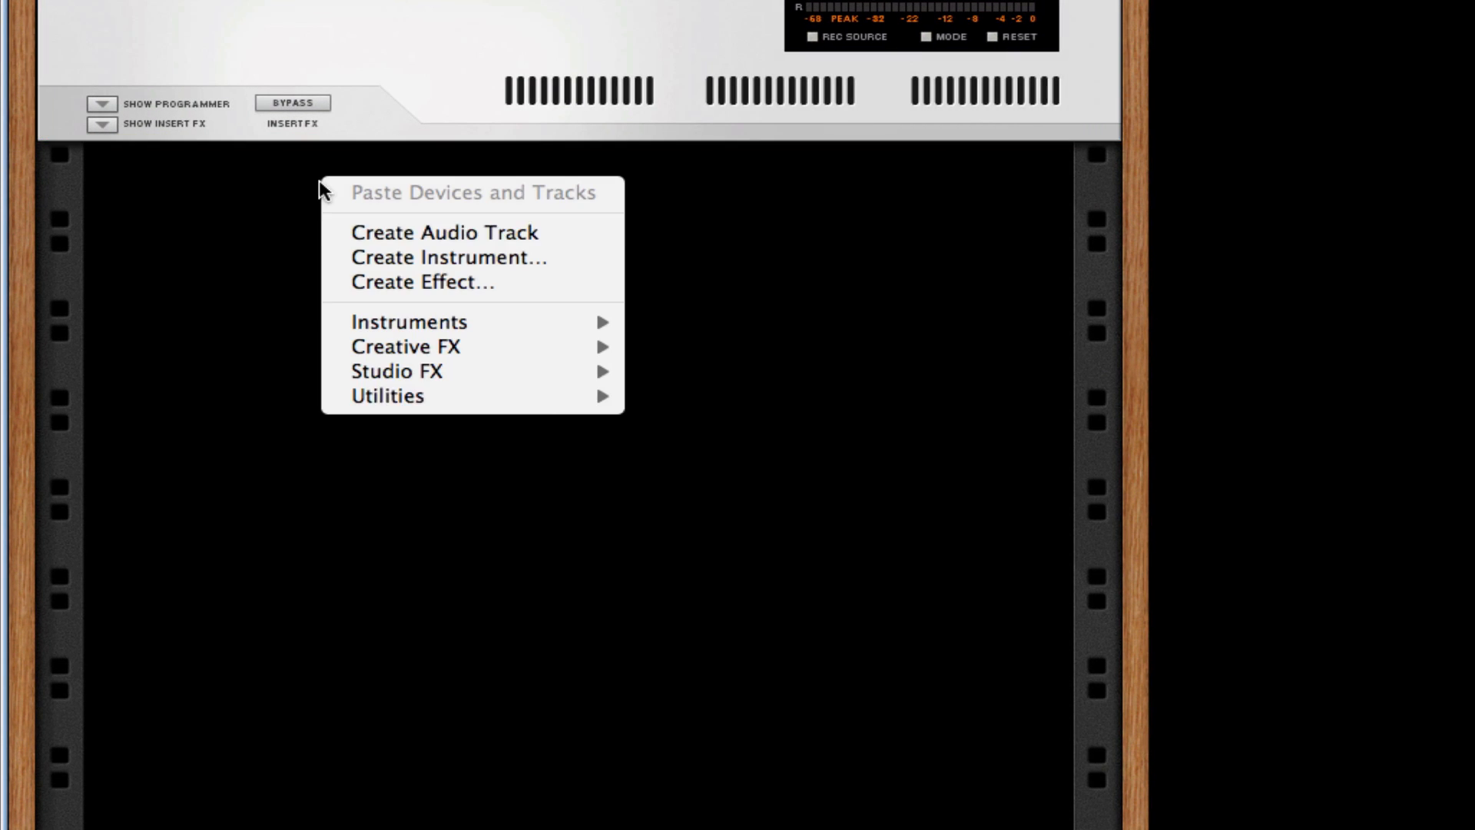
{"action": "mouse_move", "coordinate": [546, 390]}
{"action": "left_click", "coordinate": [753, 395]}
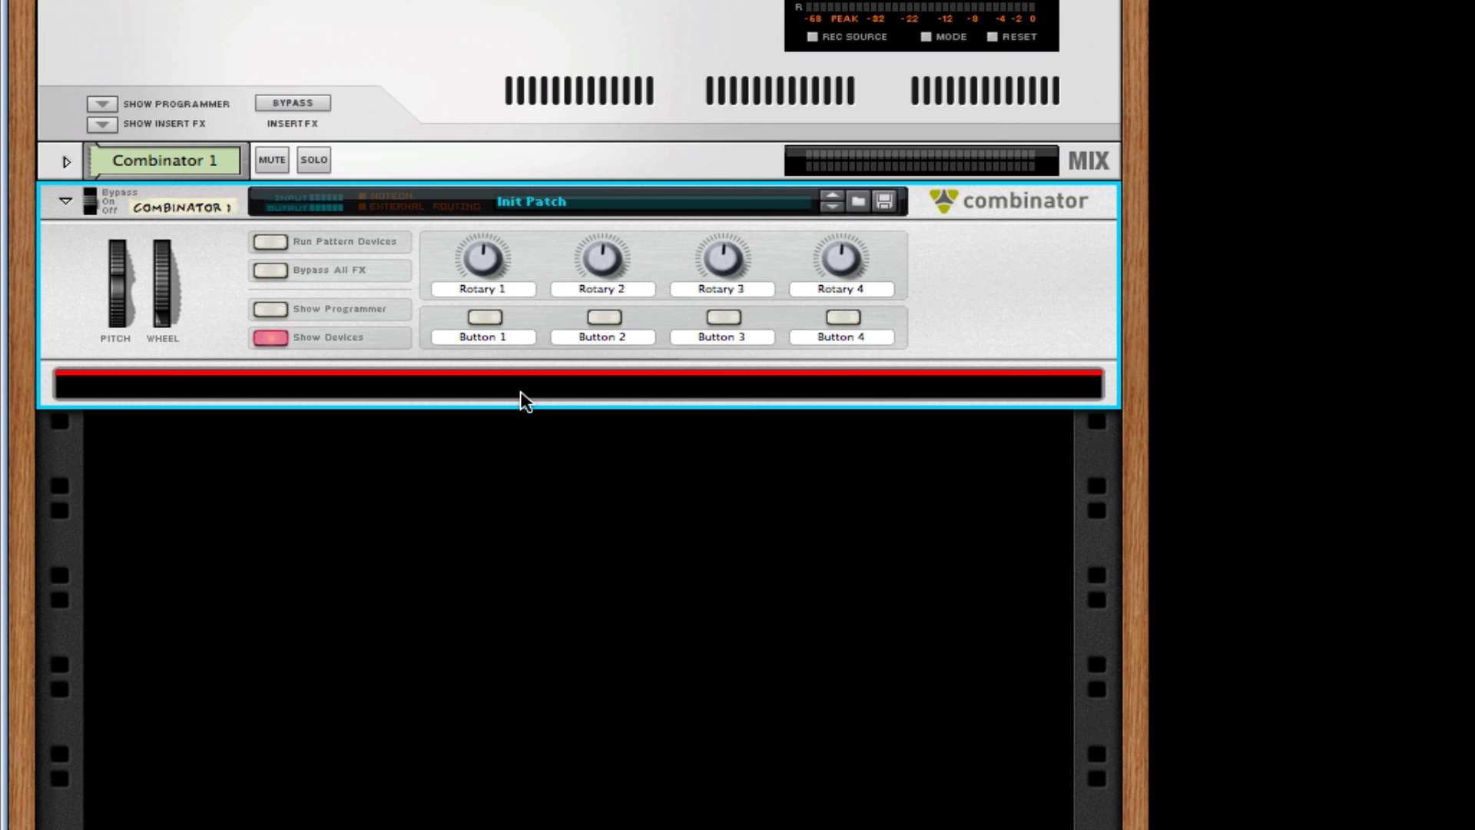
Step: Add a Malström Graintable Synthesizer inside the empty Combinator
{"action": "right_click", "coordinate": [522, 398]}
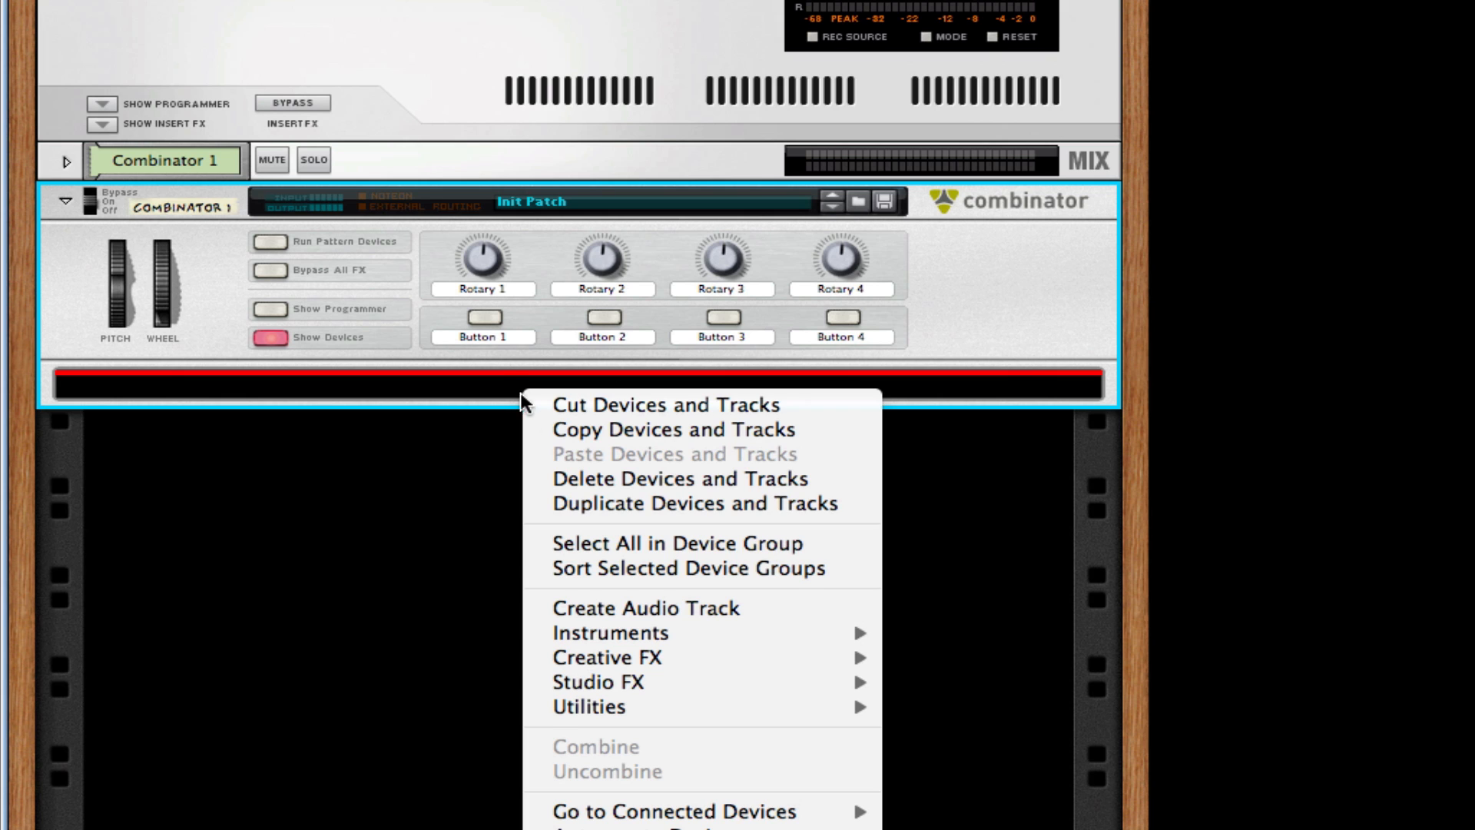
{"action": "left_click", "coordinate": [364, 345]}
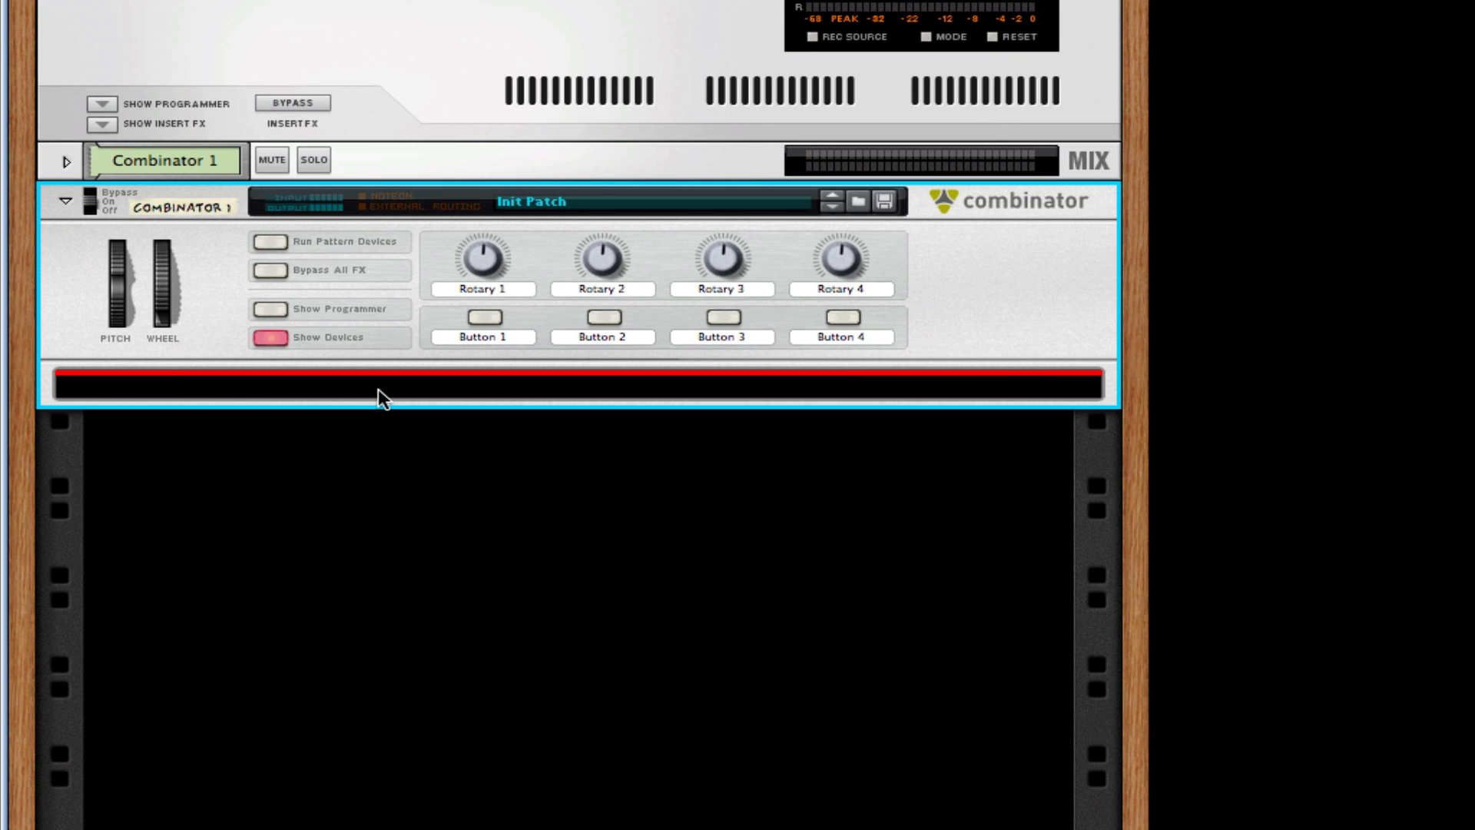
{"action": "right_click", "coordinate": [378, 389]}
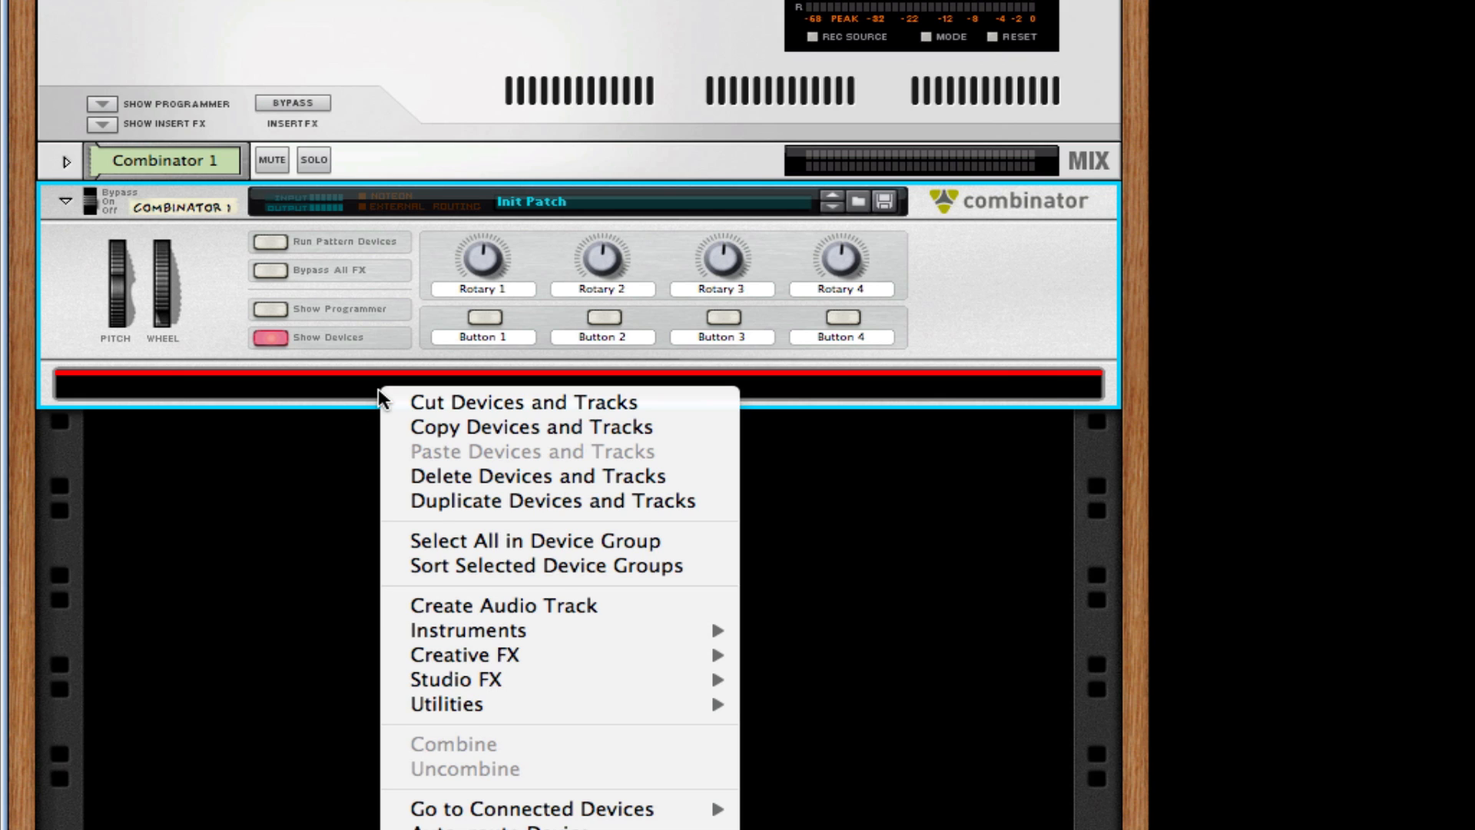
{"action": "mouse_move", "coordinate": [555, 703]}
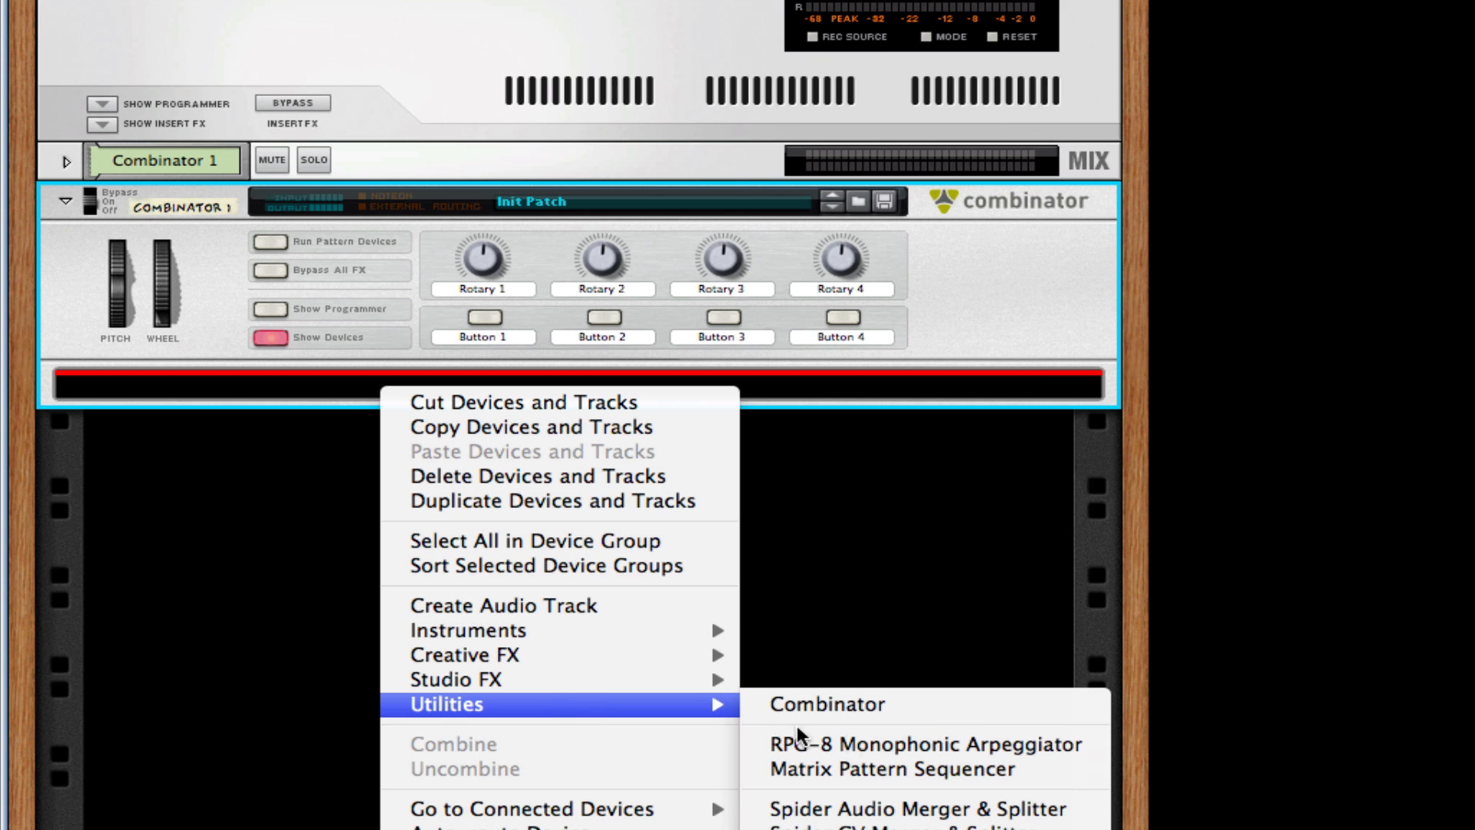
{"action": "mouse_move", "coordinate": [668, 627]}
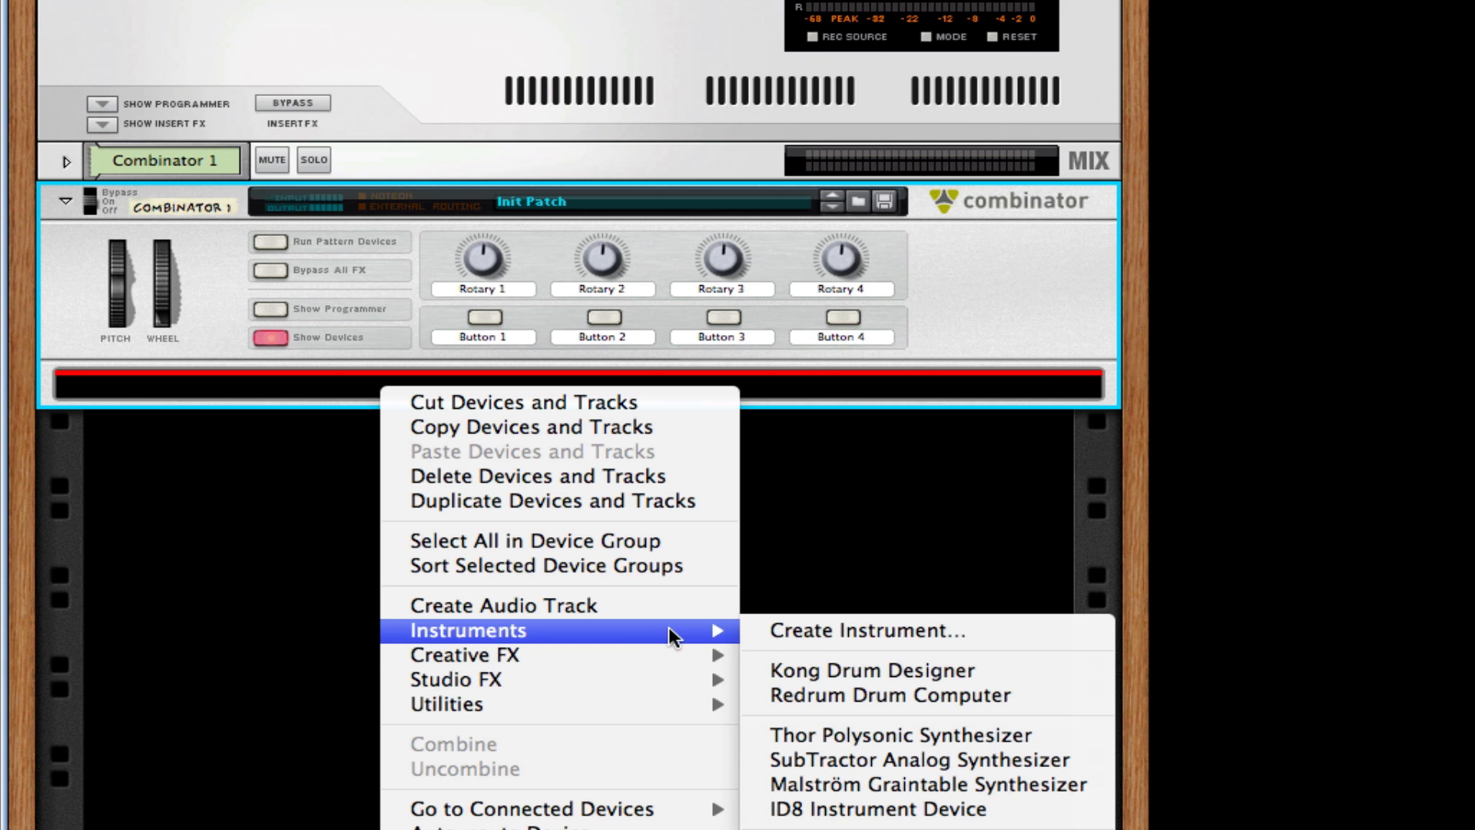
{"action": "left_click", "coordinate": [917, 782]}
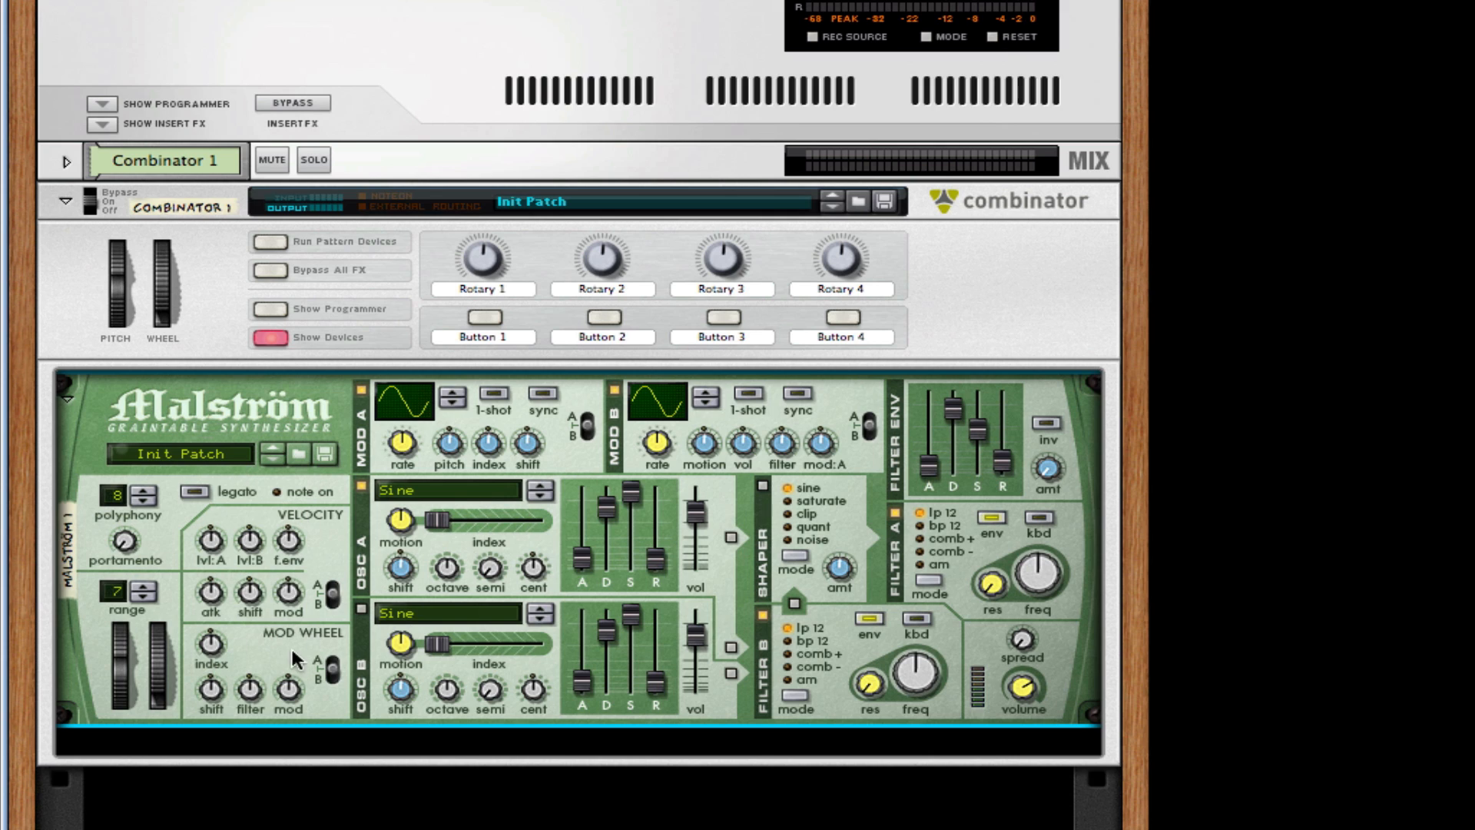
Step: Raise the Malström's mod wheel index amount and adjust its mod wheel shift amount
{"action": "left_click_drag", "start_coordinate": [210, 653], "coordinate": [252, 303]}
{"action": "left_click_drag", "start_coordinate": [205, 688], "coordinate": [205, 683]}
Step: Leave only oscillator A switched on and set its graintable to Voice: FormantSaw
{"action": "left_click", "coordinate": [360, 485]}
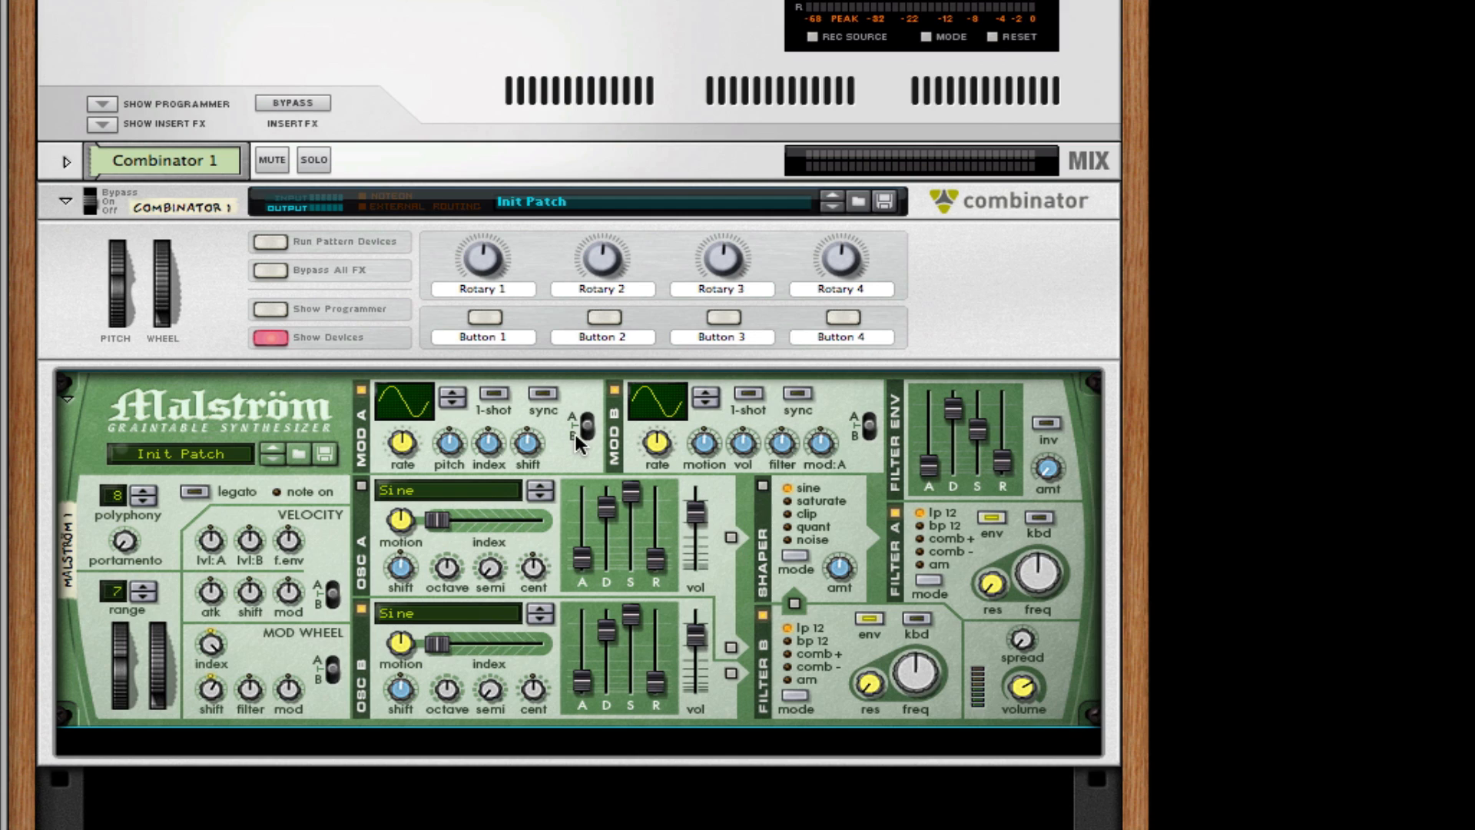
{"action": "left_click", "coordinate": [359, 485]}
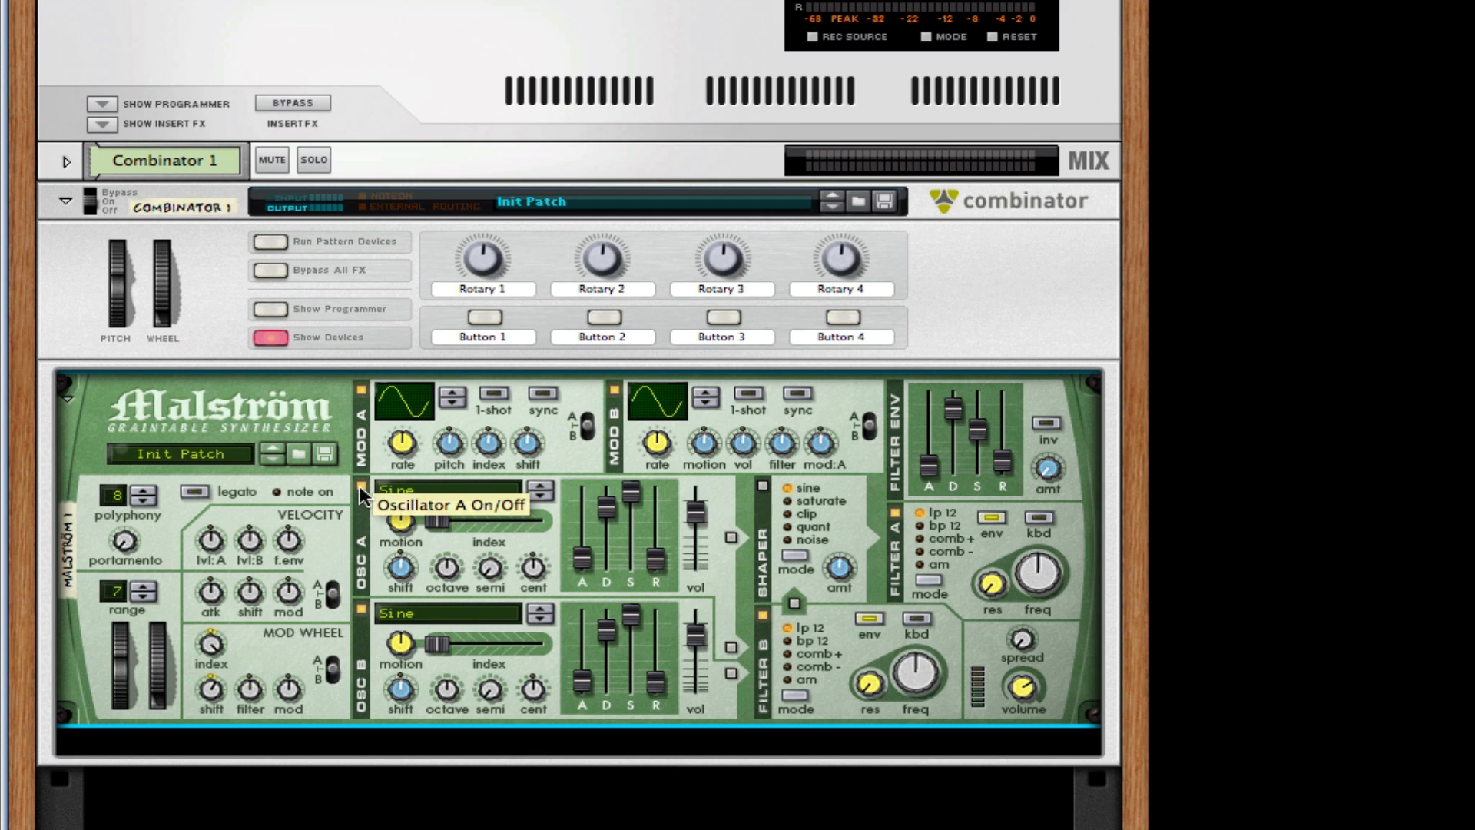
{"action": "left_click", "coordinate": [361, 608]}
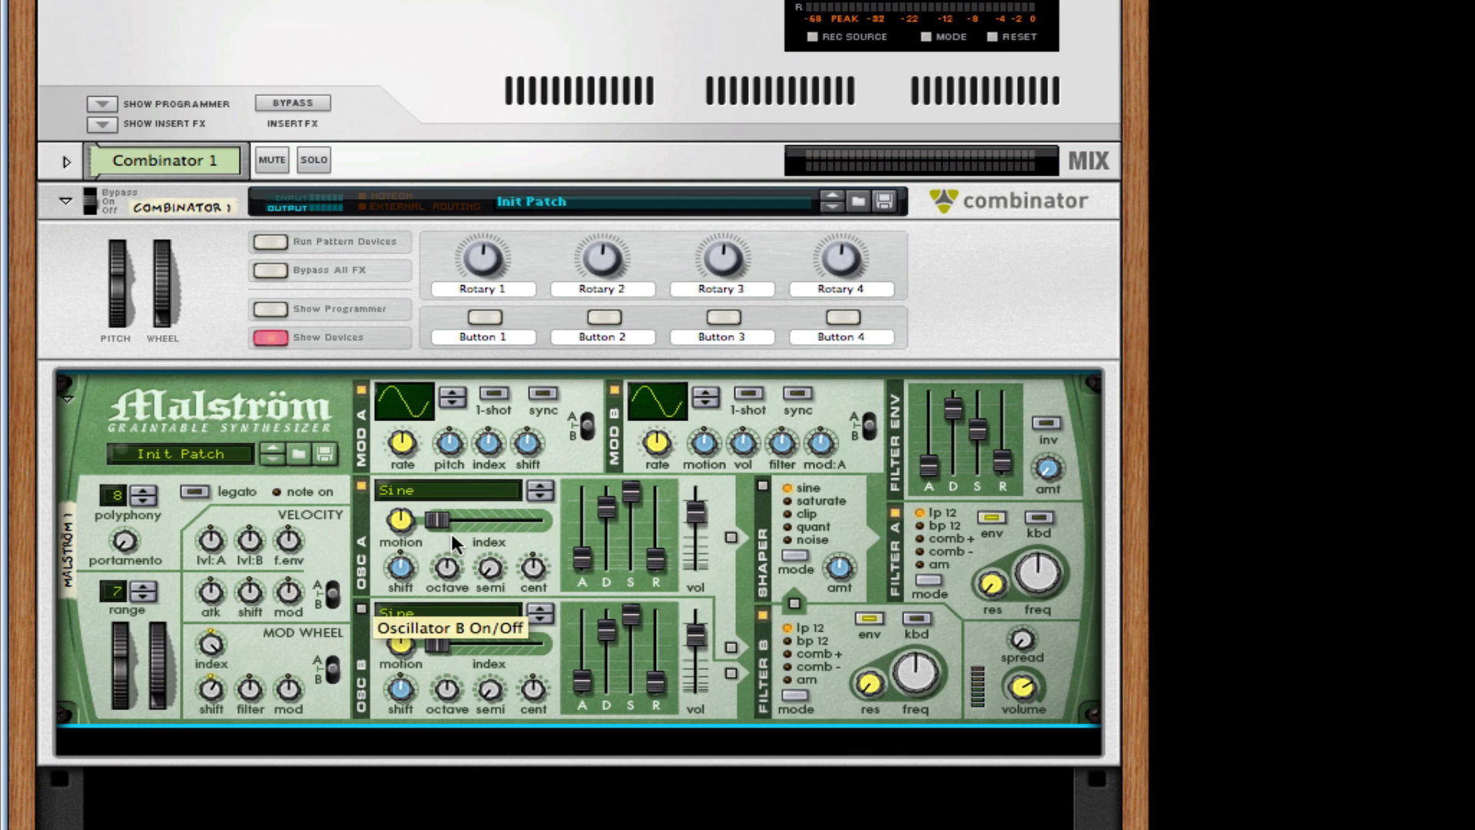
{"action": "left_click", "coordinate": [450, 491]}
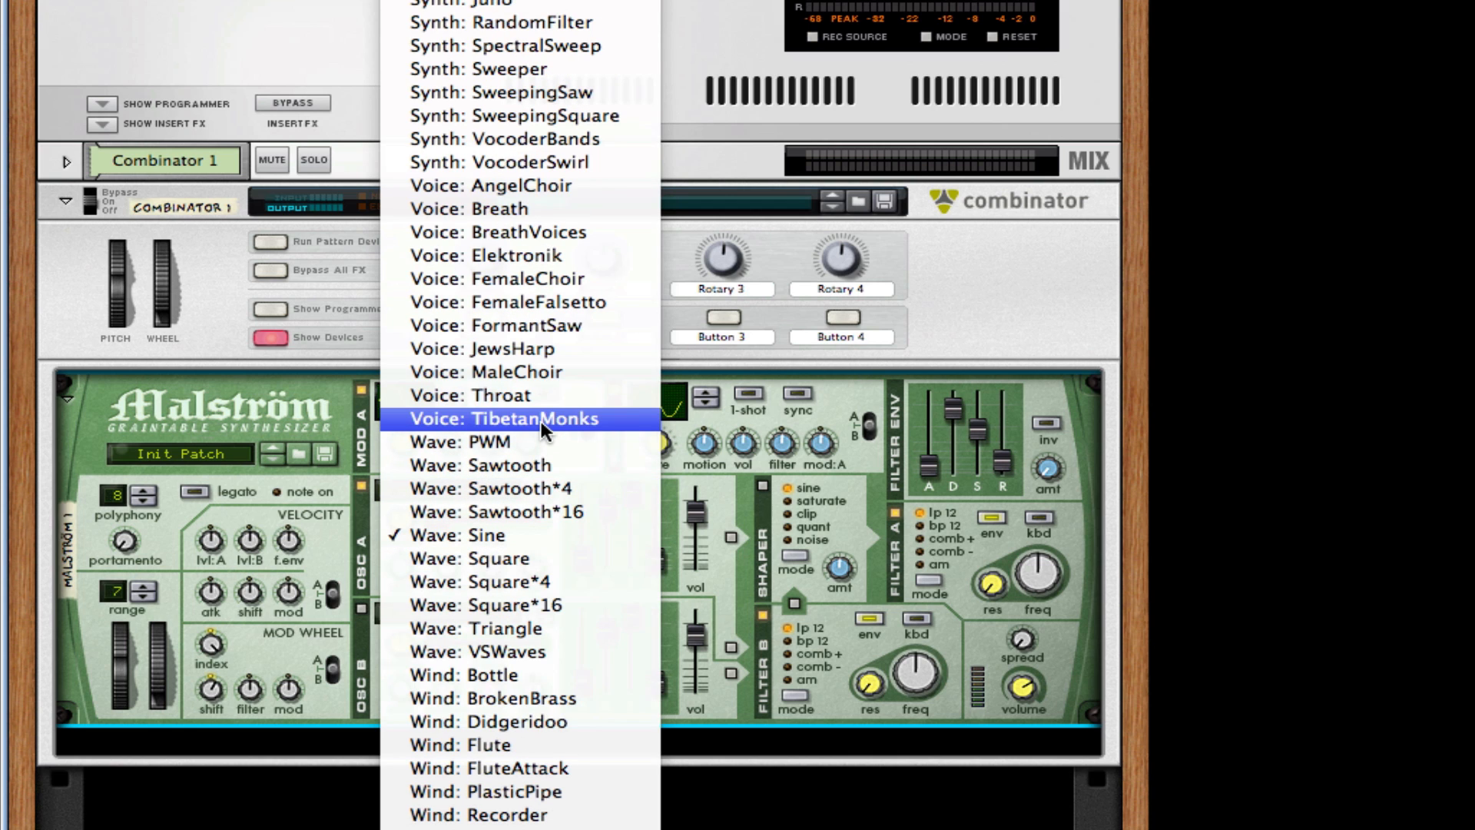
{"action": "left_click", "coordinate": [559, 331]}
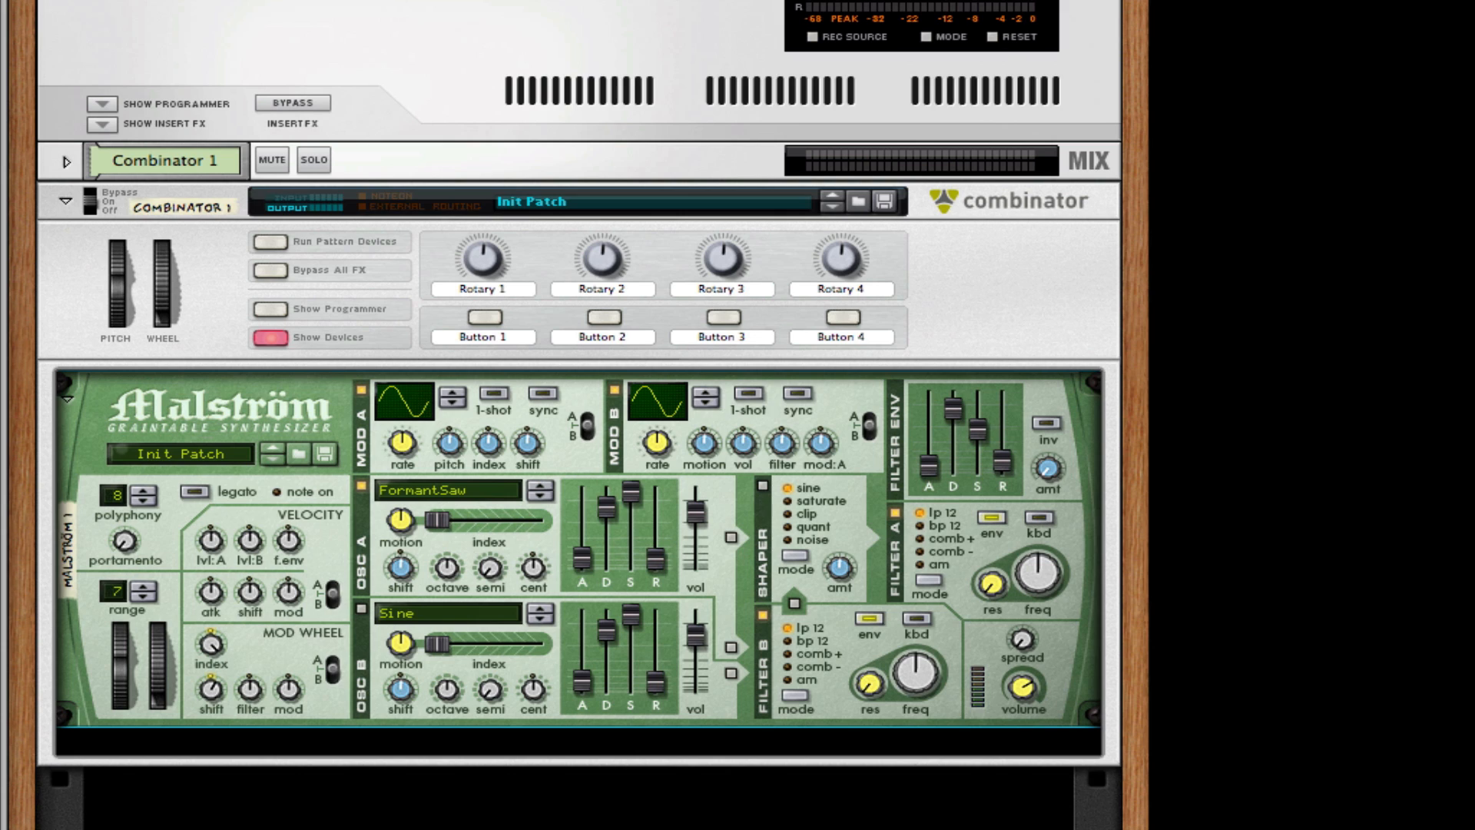
Step: Raise oscillator A's index, lower its motion, and shape its envelope with maximum decay and slightly raised attack and release
{"action": "left_click_drag", "start_coordinate": [447, 527], "coordinate": [394, 619]}
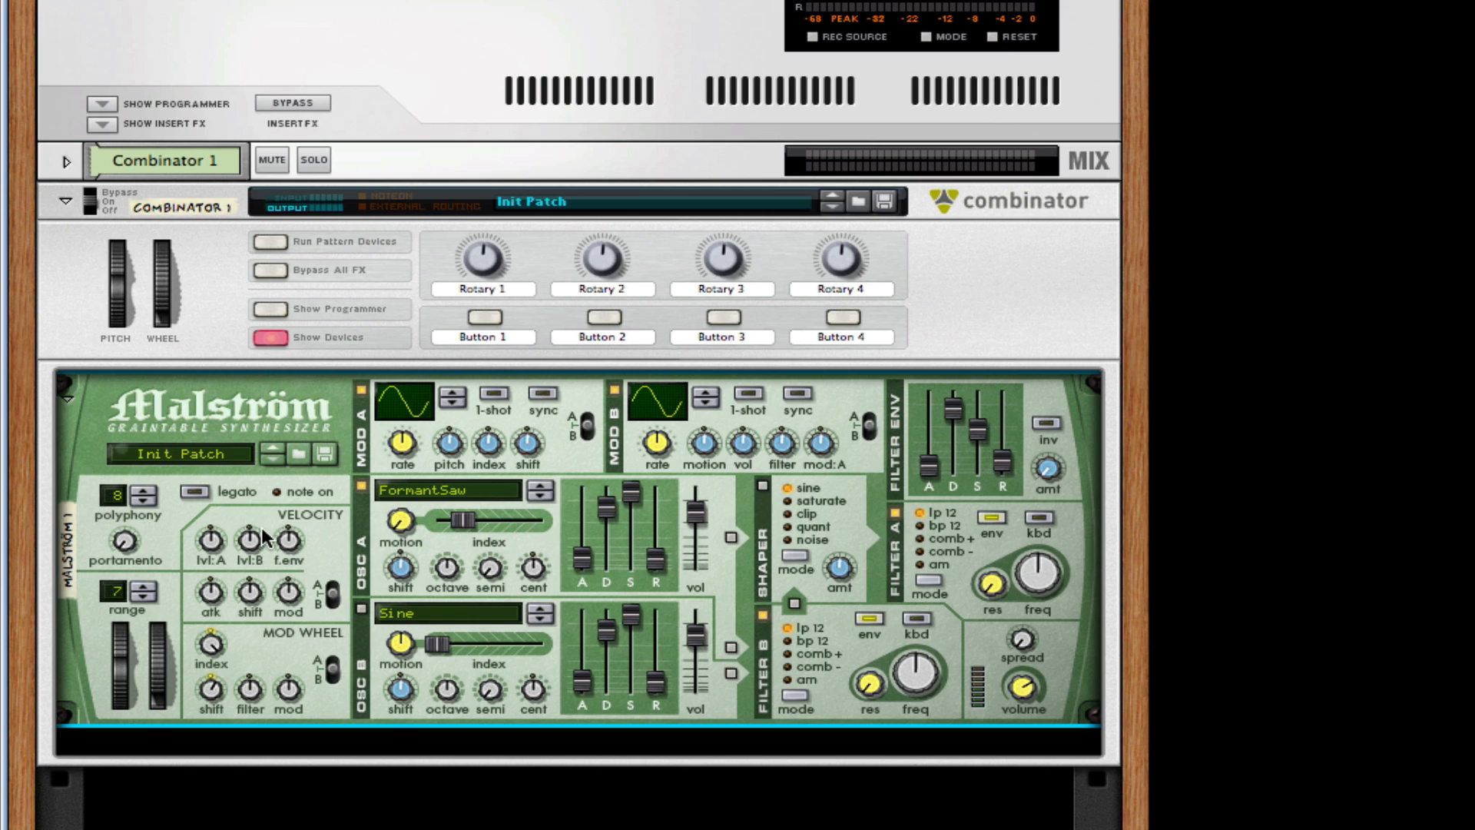
{"action": "mouse_move", "coordinate": [262, 535]}
{"action": "left_click_drag", "start_coordinate": [619, 510], "coordinate": [639, 355]}
{"action": "left_click_drag", "start_coordinate": [662, 572], "coordinate": [581, 561]}
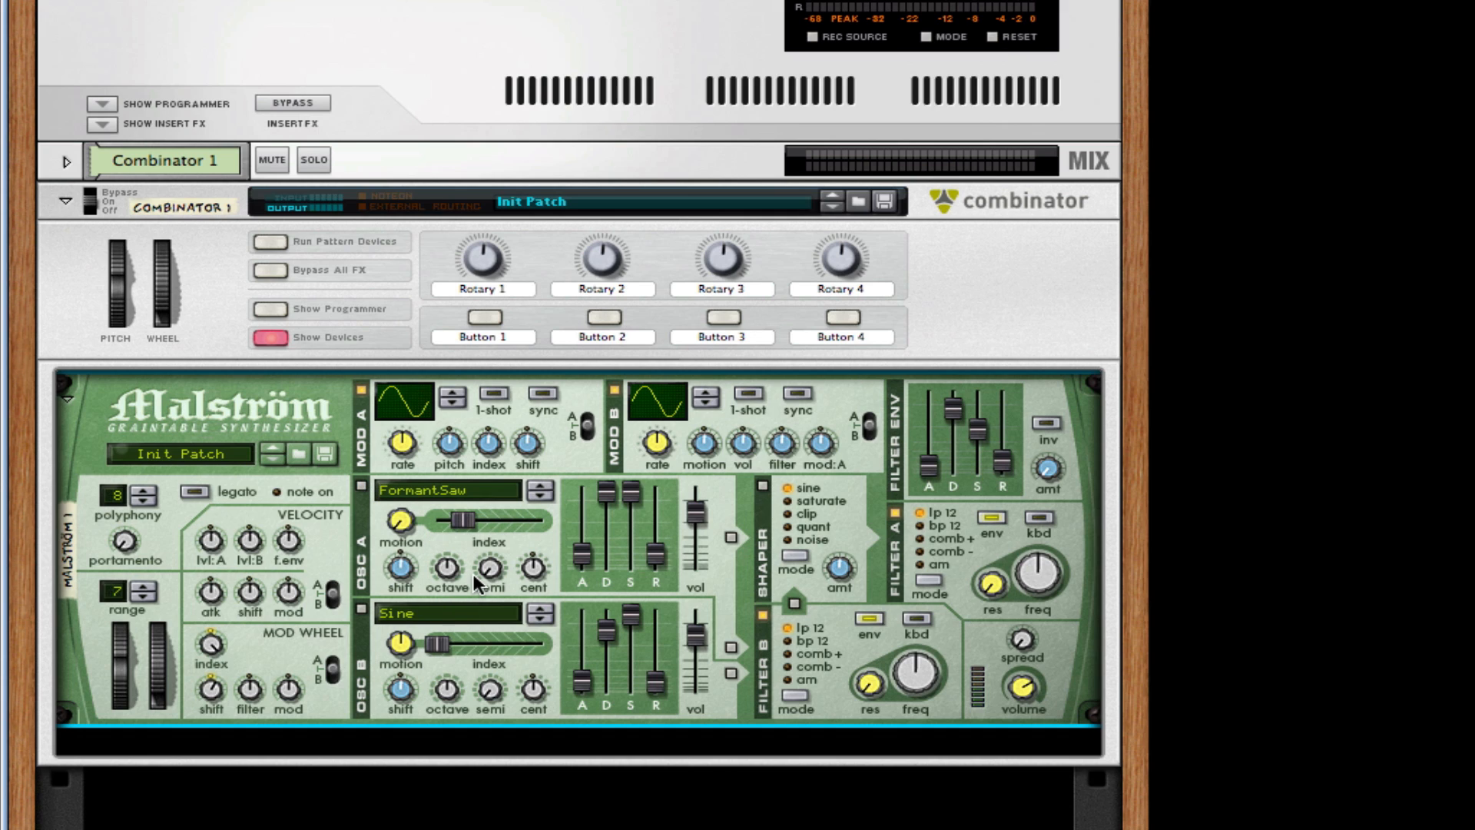
Step: Switch oscillator B on and set its waveform to Square
{"action": "left_click", "coordinate": [361, 608]}
{"action": "left_click", "coordinate": [547, 609]}
{"action": "left_click", "coordinate": [547, 608]}
{"action": "left_click", "coordinate": [547, 608]}
{"action": "left_click", "coordinate": [543, 620]}
{"action": "left_click", "coordinate": [542, 620]}
{"action": "left_click", "coordinate": [542, 620]}
{"action": "left_click", "coordinate": [542, 620]}
{"action": "left_click", "coordinate": [542, 619]}
{"action": "left_click", "coordinate": [542, 620]}
{"action": "left_click", "coordinate": [543, 616]}
{"action": "left_click", "coordinate": [543, 608]}
{"action": "left_click", "coordinate": [543, 608]}
{"action": "left_click", "coordinate": [543, 608]}
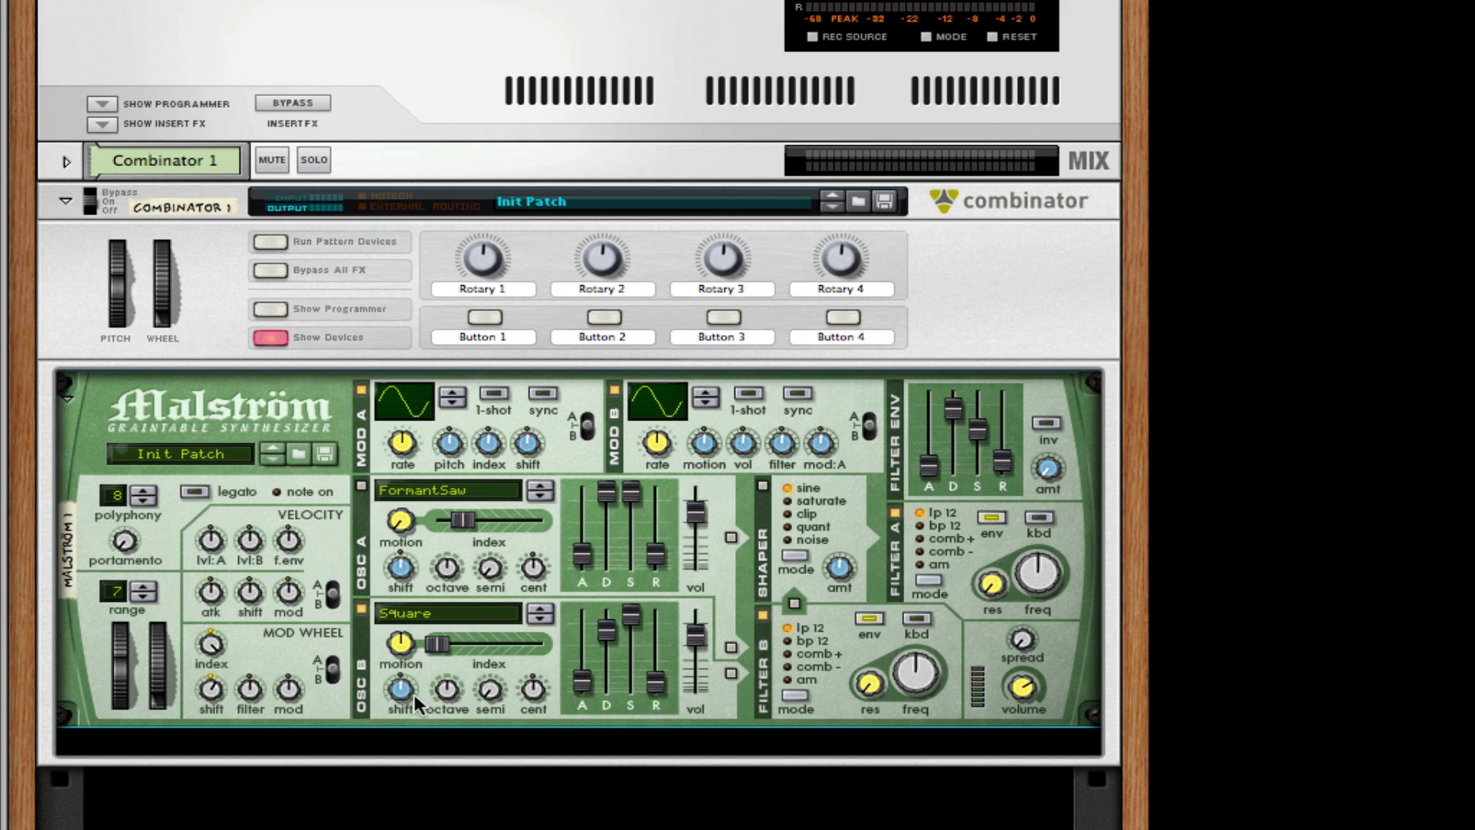
Step: Adjust oscillator B's shift and tuning, and shape its envelope with low decay, minimum sustain and a longer release
{"action": "left_click_drag", "start_coordinate": [398, 690], "coordinate": [396, 688]}
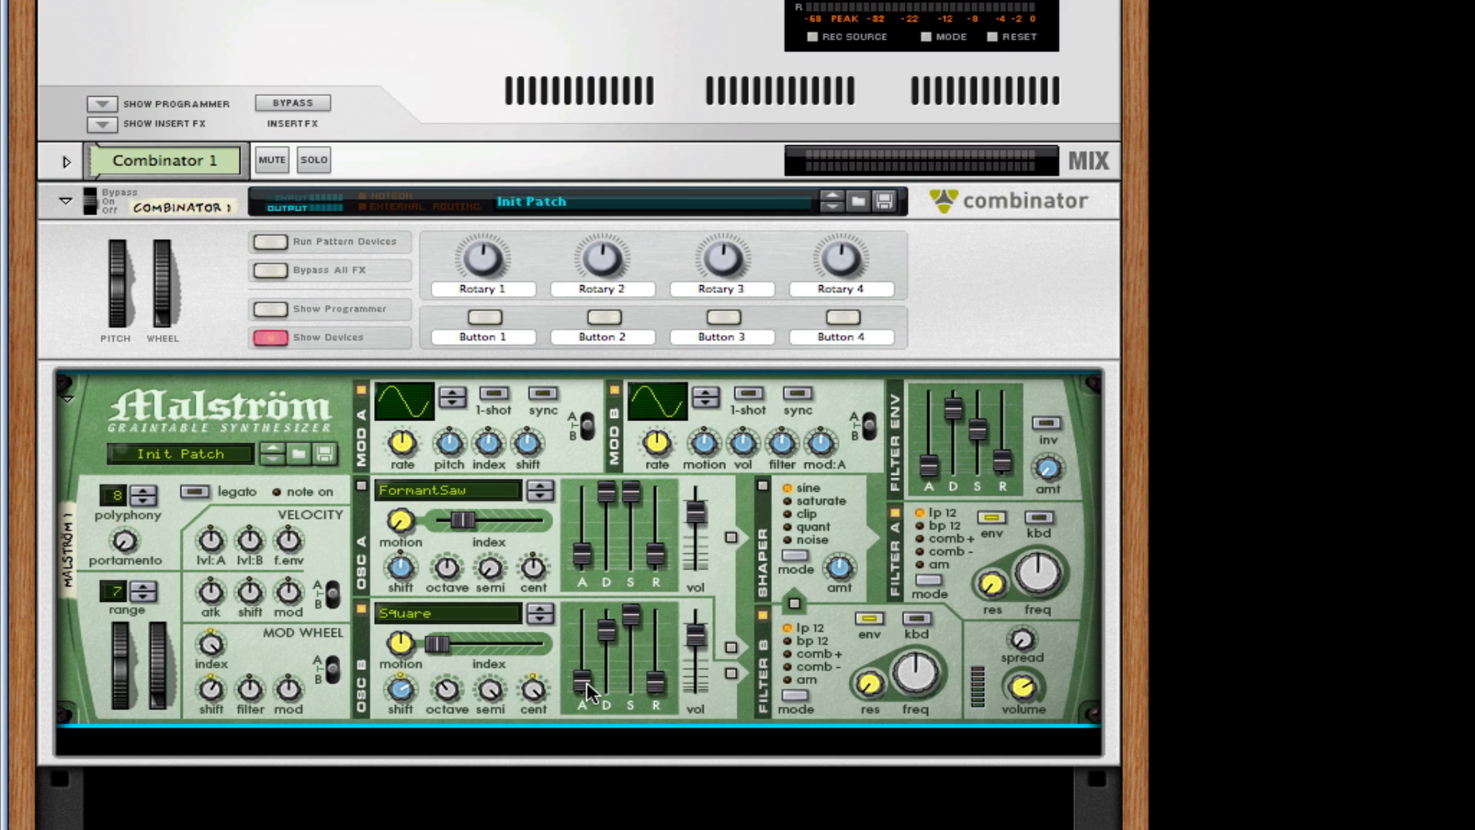
{"action": "left_click_drag", "start_coordinate": [615, 628], "coordinate": [610, 680]}
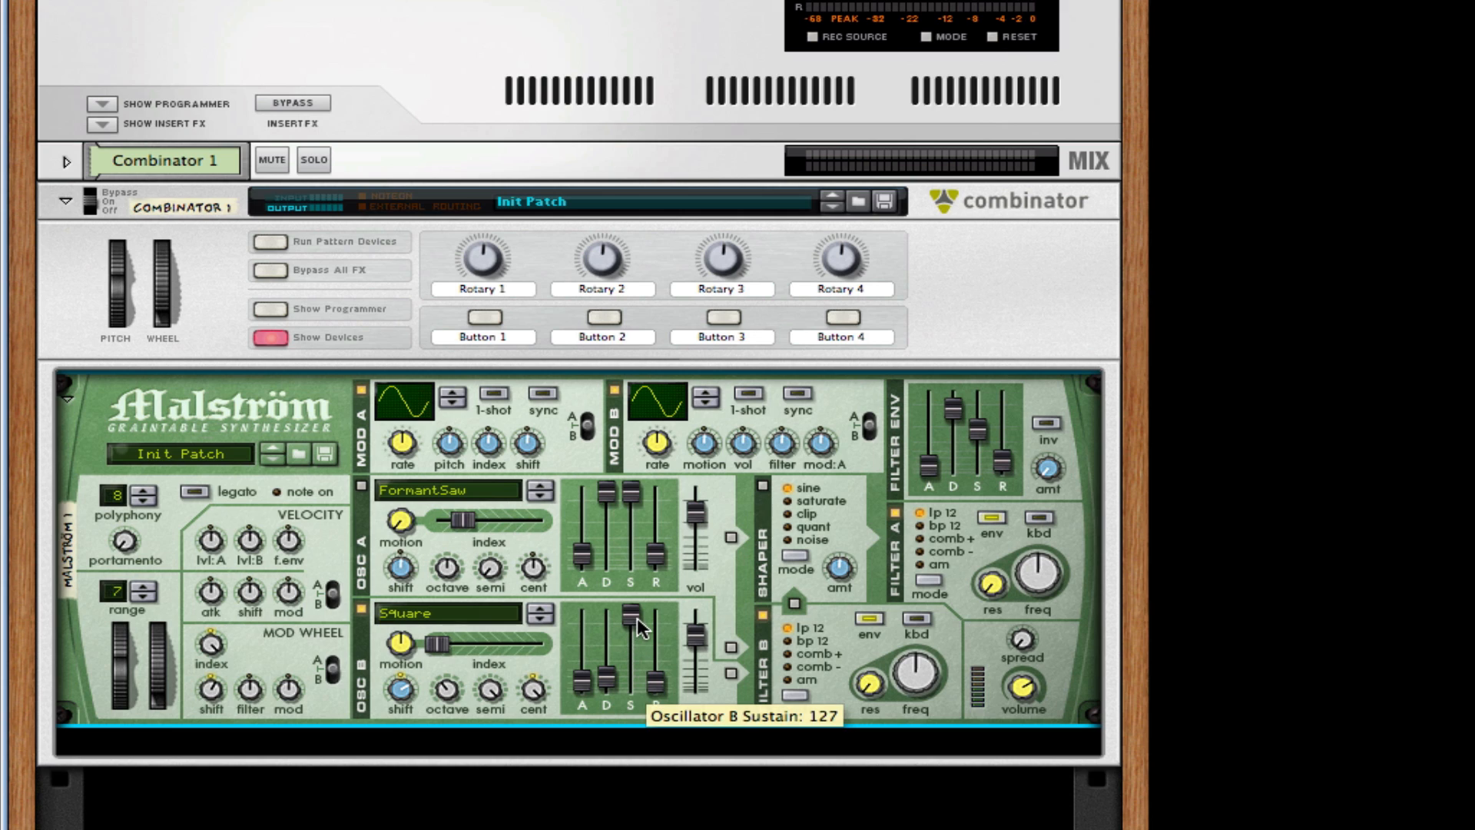
{"action": "left_click_drag", "start_coordinate": [636, 619], "coordinate": [636, 735]}
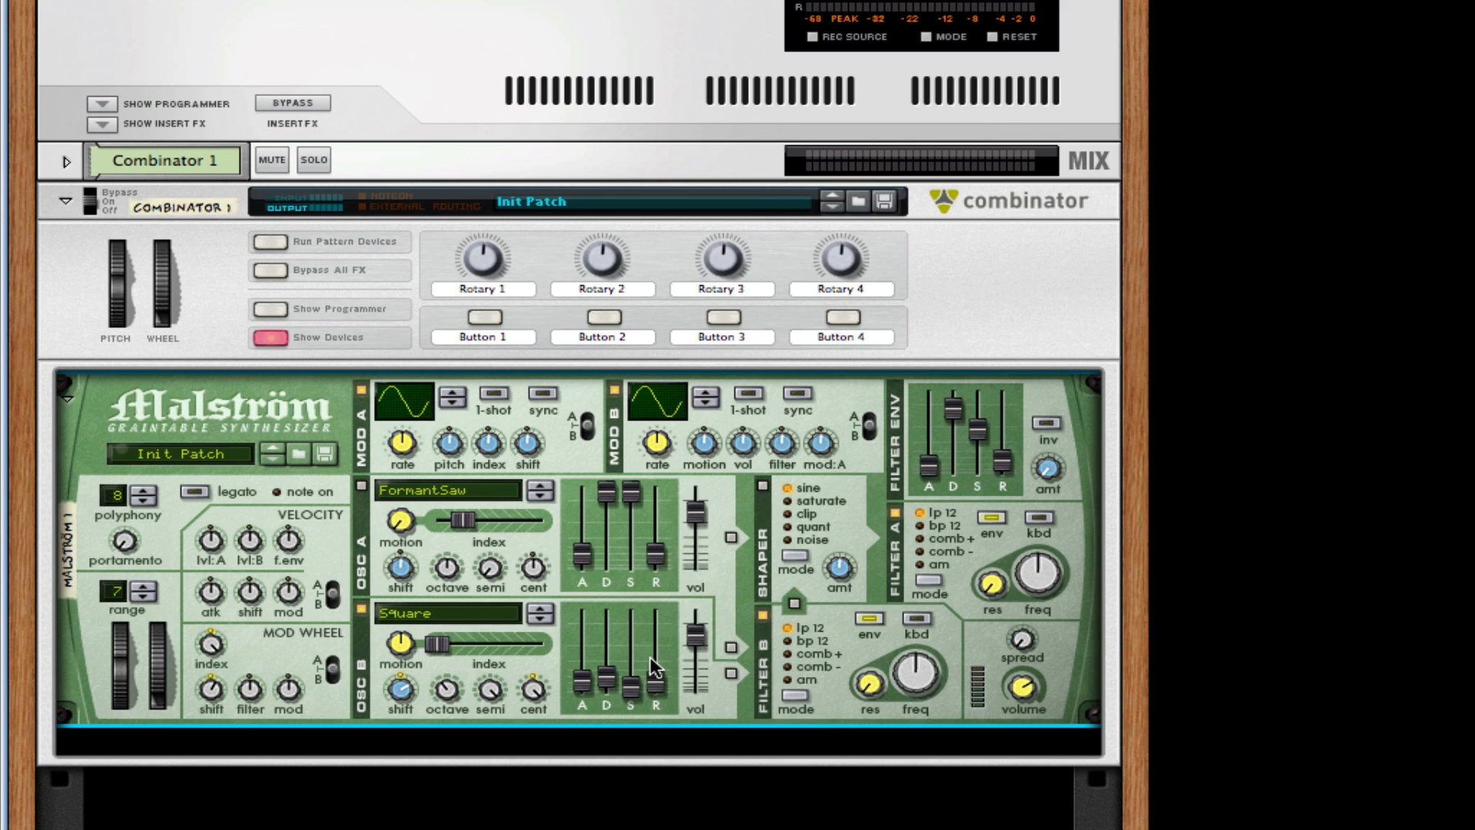
{"action": "left_click_drag", "start_coordinate": [658, 683], "coordinate": [658, 654]}
Step: Flip the rack to its rear and disconnect both Malström main output cables from the Combinator
{"action": "key", "text": "Tab"}
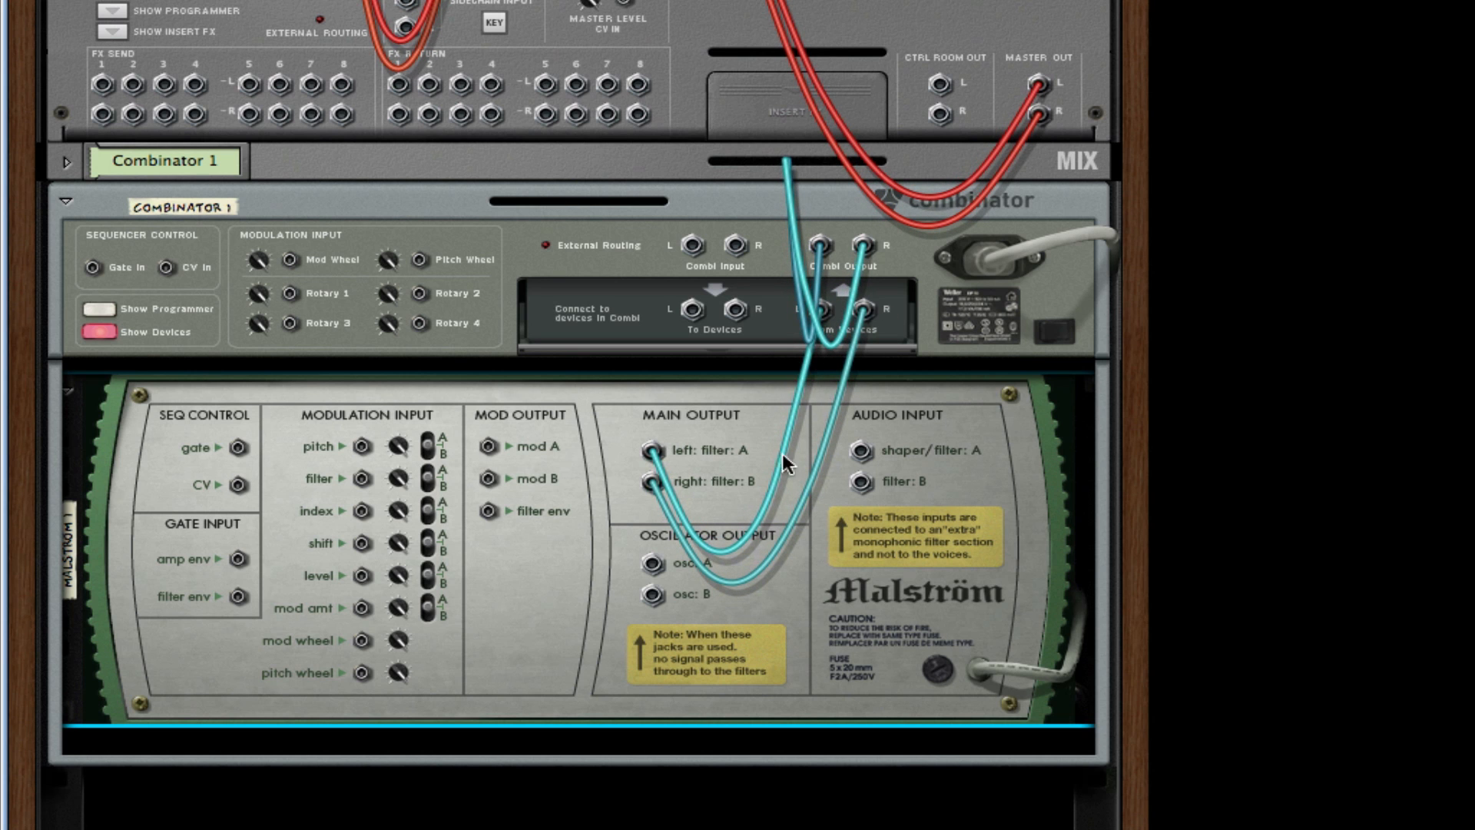
{"action": "key", "text": "Tab"}
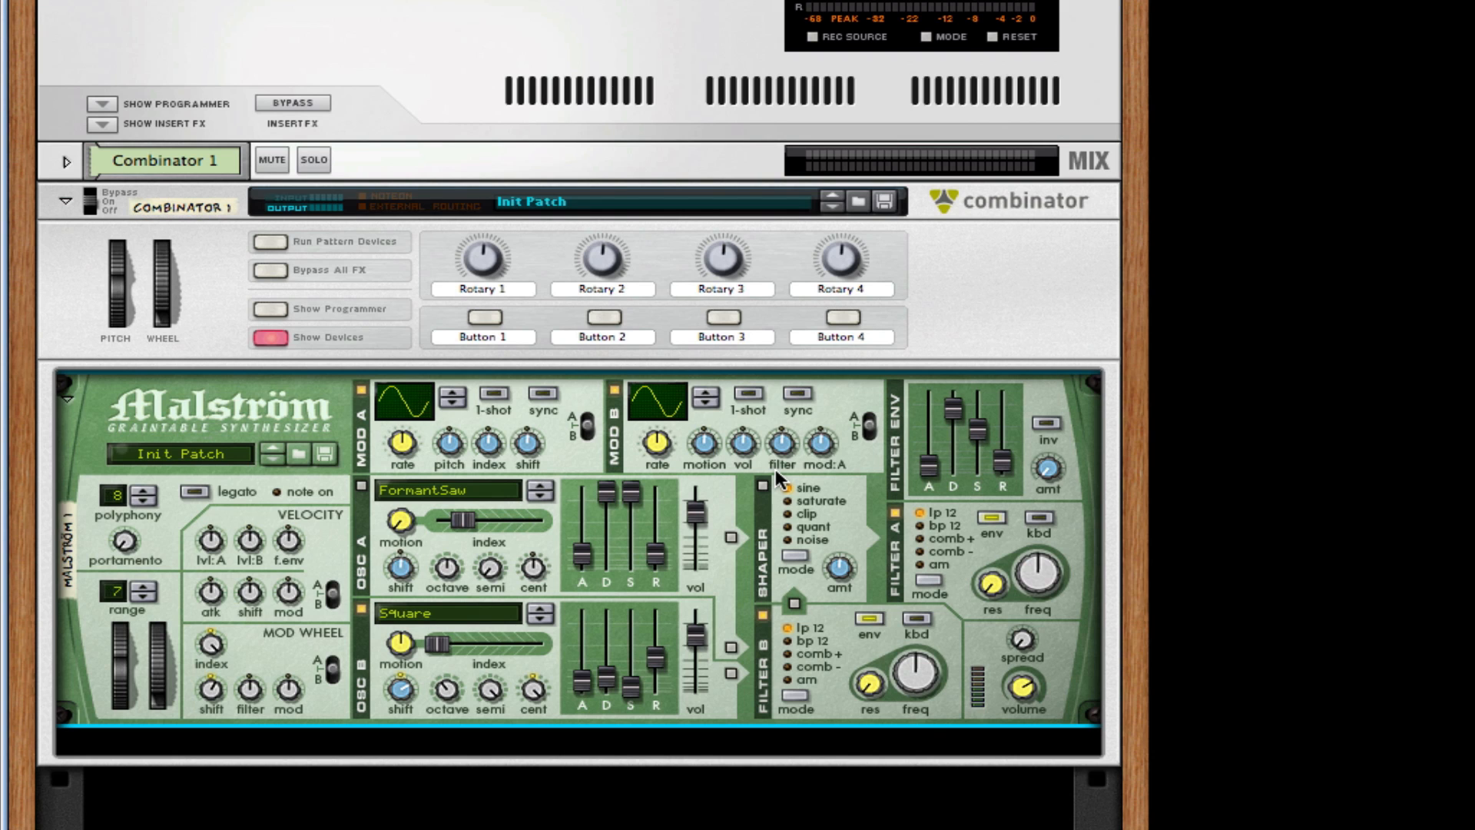
{"action": "key", "text": "Tab"}
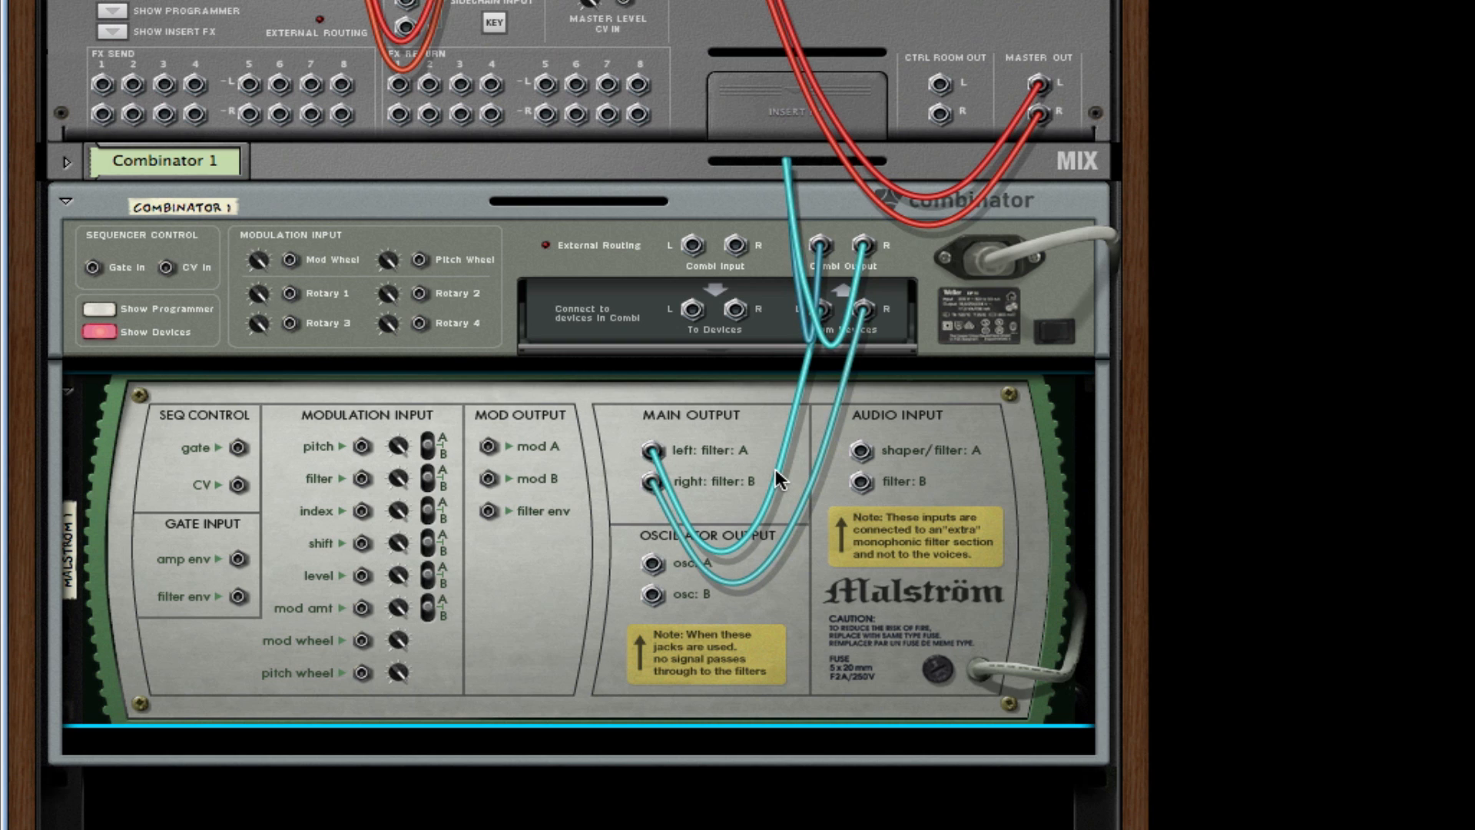
{"action": "left_click_drag", "start_coordinate": [652, 453], "coordinate": [563, 502]}
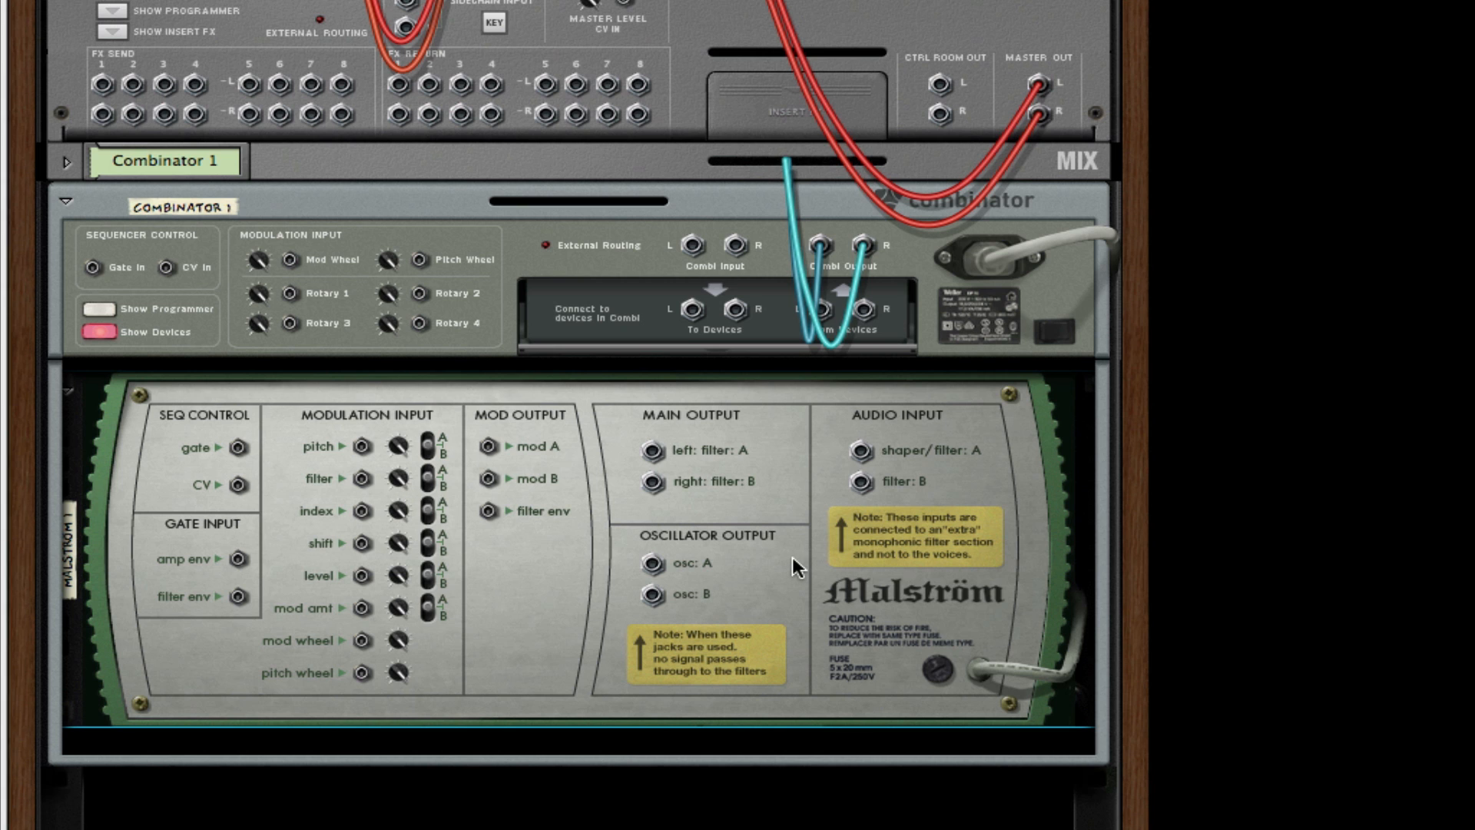
Step: Flip the rack to its front and add an RPG-8 arpeggiator below the Malström
{"action": "key", "text": "Tab"}
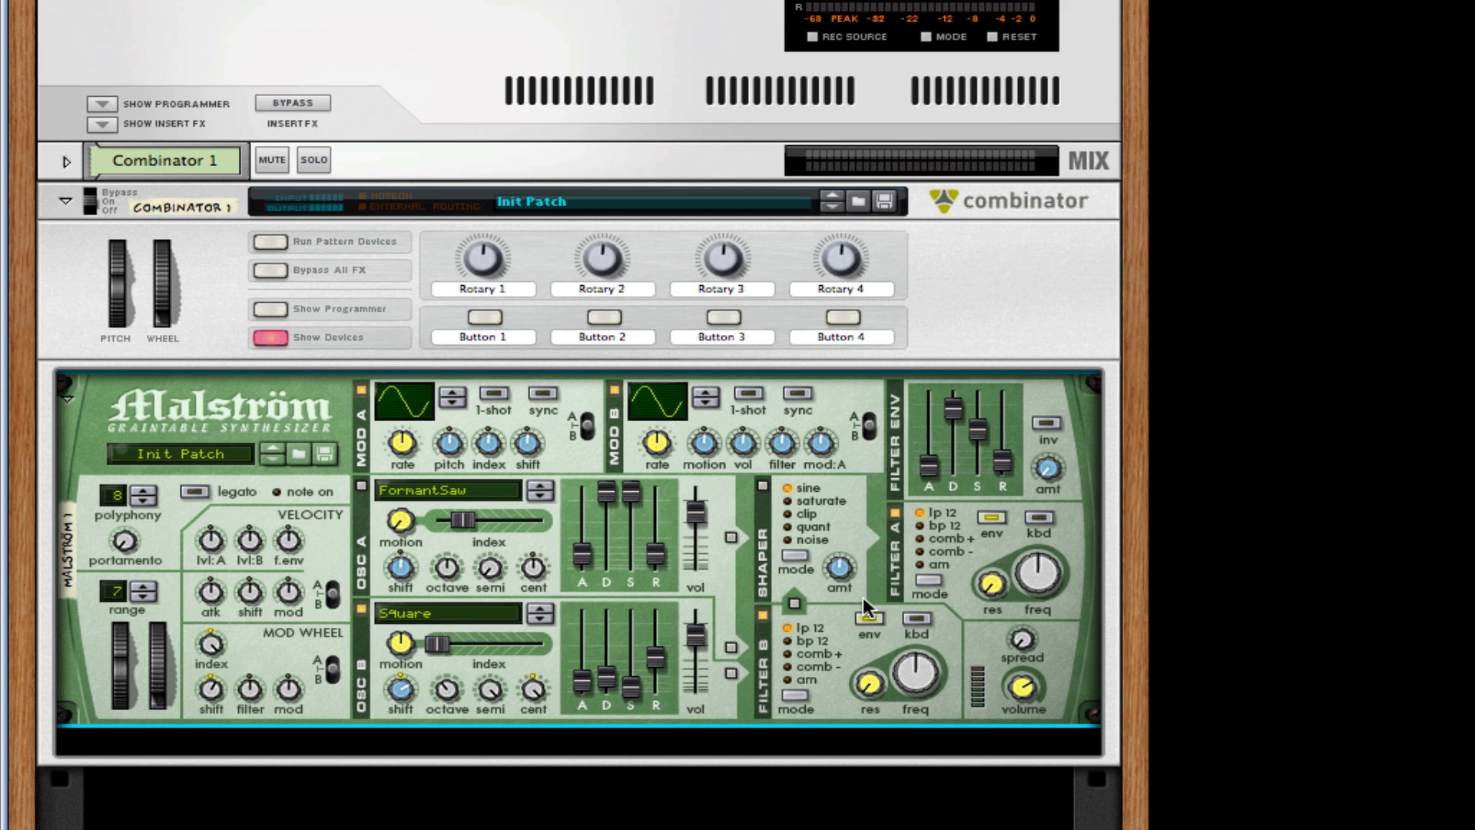
{"action": "right_click", "coordinate": [841, 568]}
{"action": "mouse_move", "coordinate": [921, 827]}
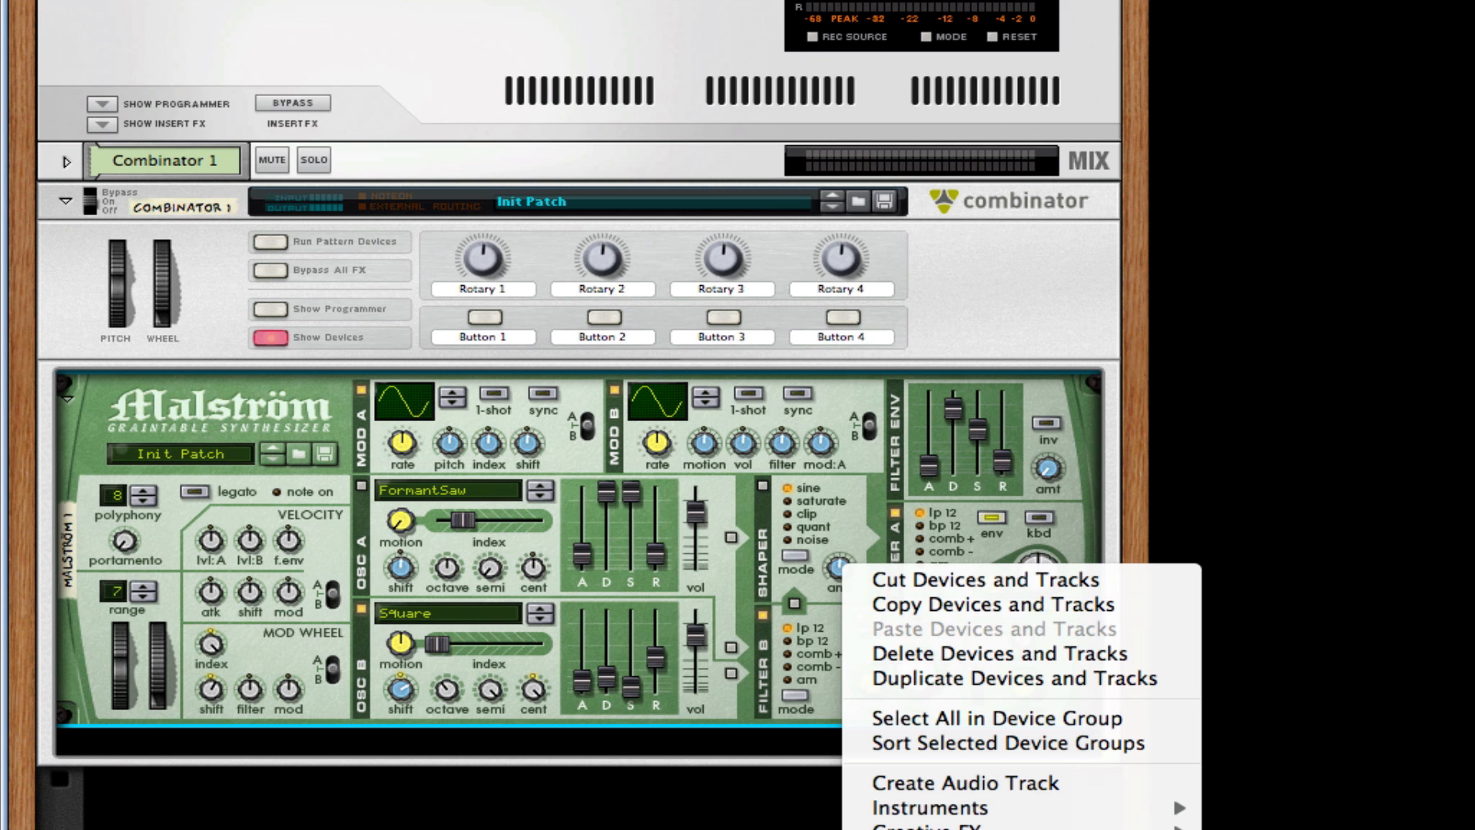
{"action": "mouse_move", "coordinate": [914, 550]}
{"action": "left_click", "coordinate": [1353, 596]}
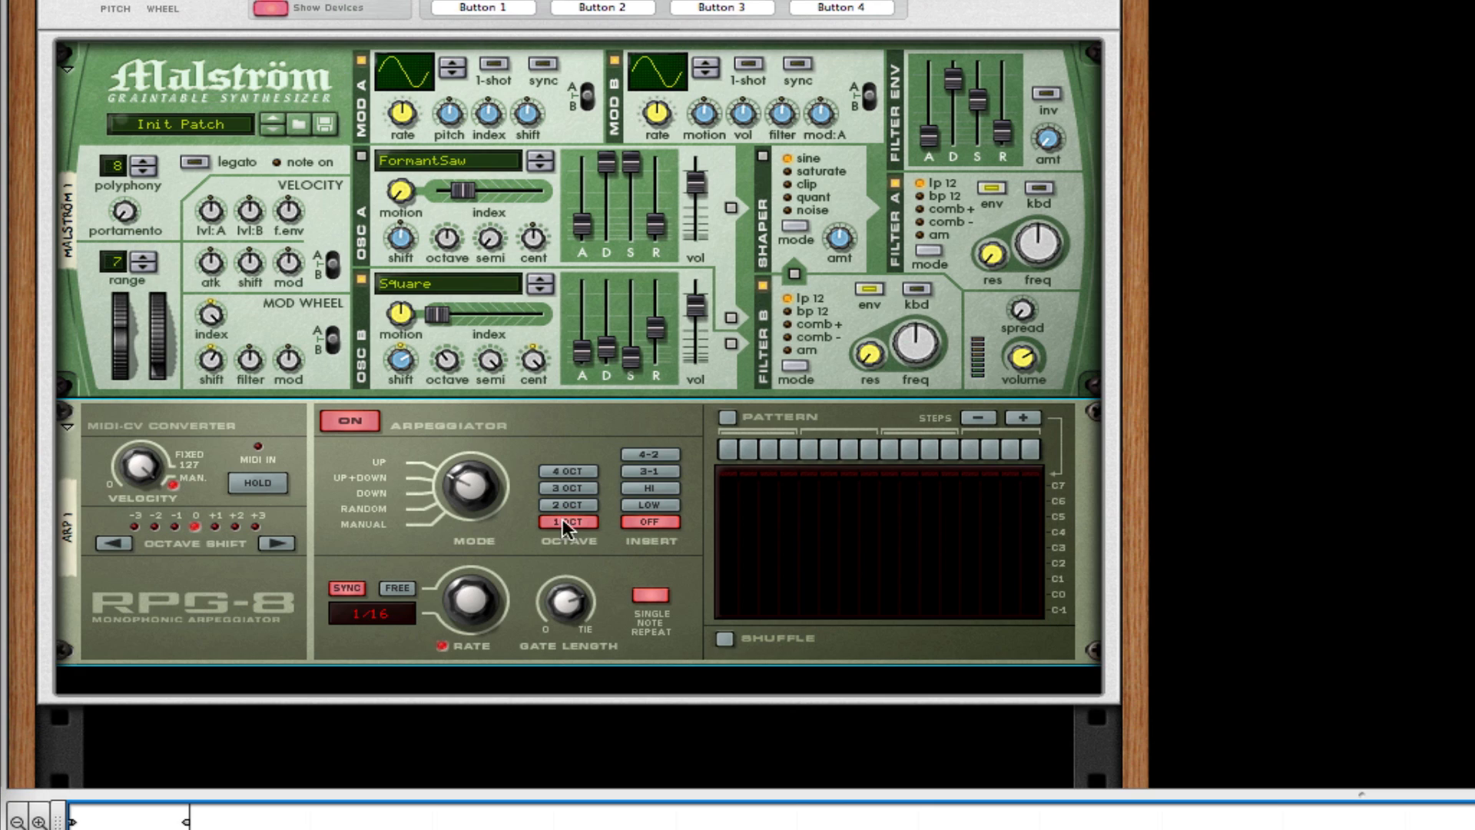
Step: Set the RPG-8 arpeggiator to 3 octaves with insert 3-1 and shorten its gate length
{"action": "left_click", "coordinate": [581, 487]}
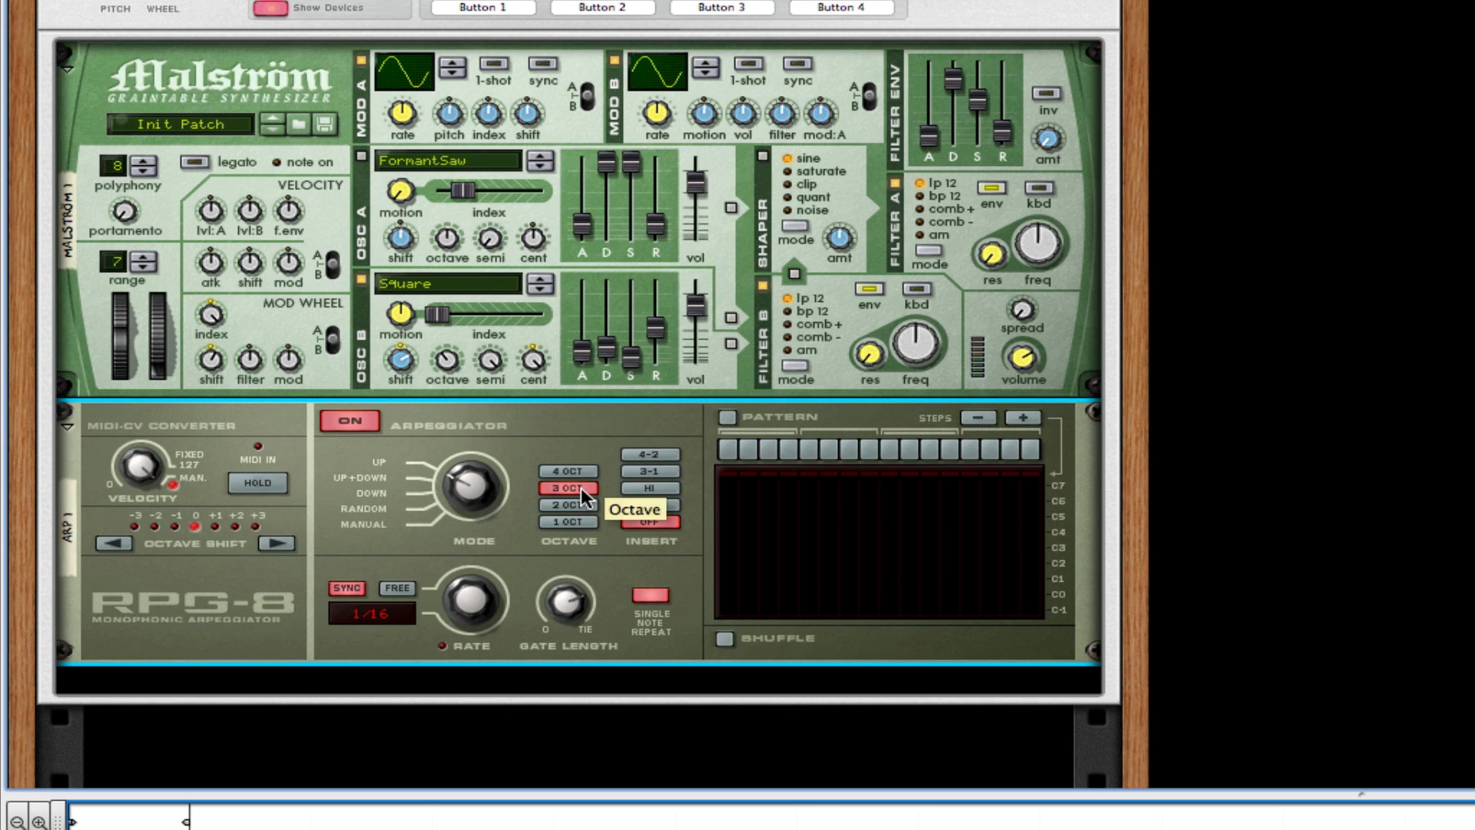
{"action": "left_click", "coordinate": [635, 469]}
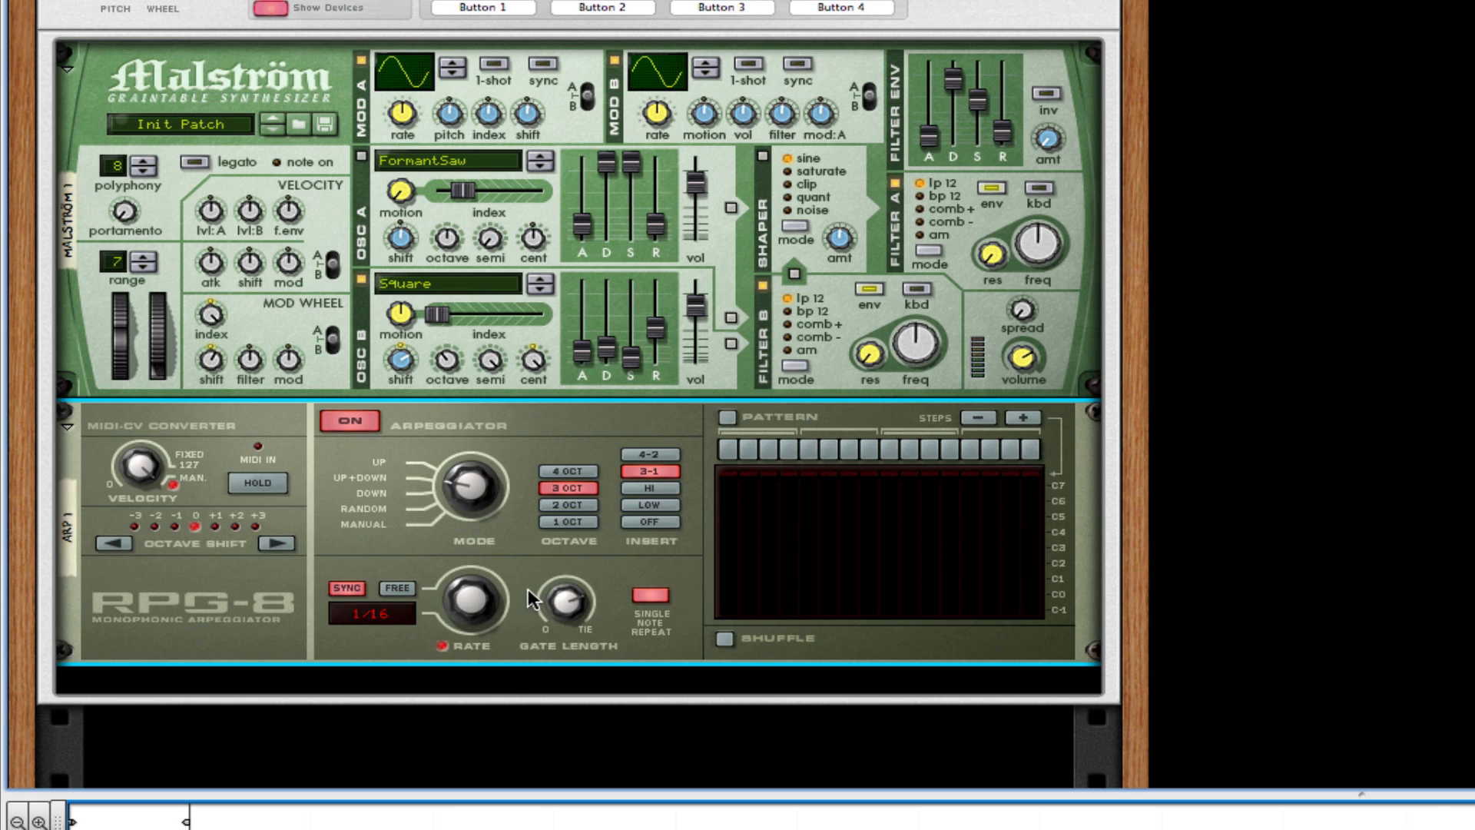
{"action": "left_click_drag", "start_coordinate": [564, 627], "coordinate": [562, 633]}
{"action": "scroll", "coordinate": [713, 542], "scroll_direction": "down", "scroll_amount": 3}
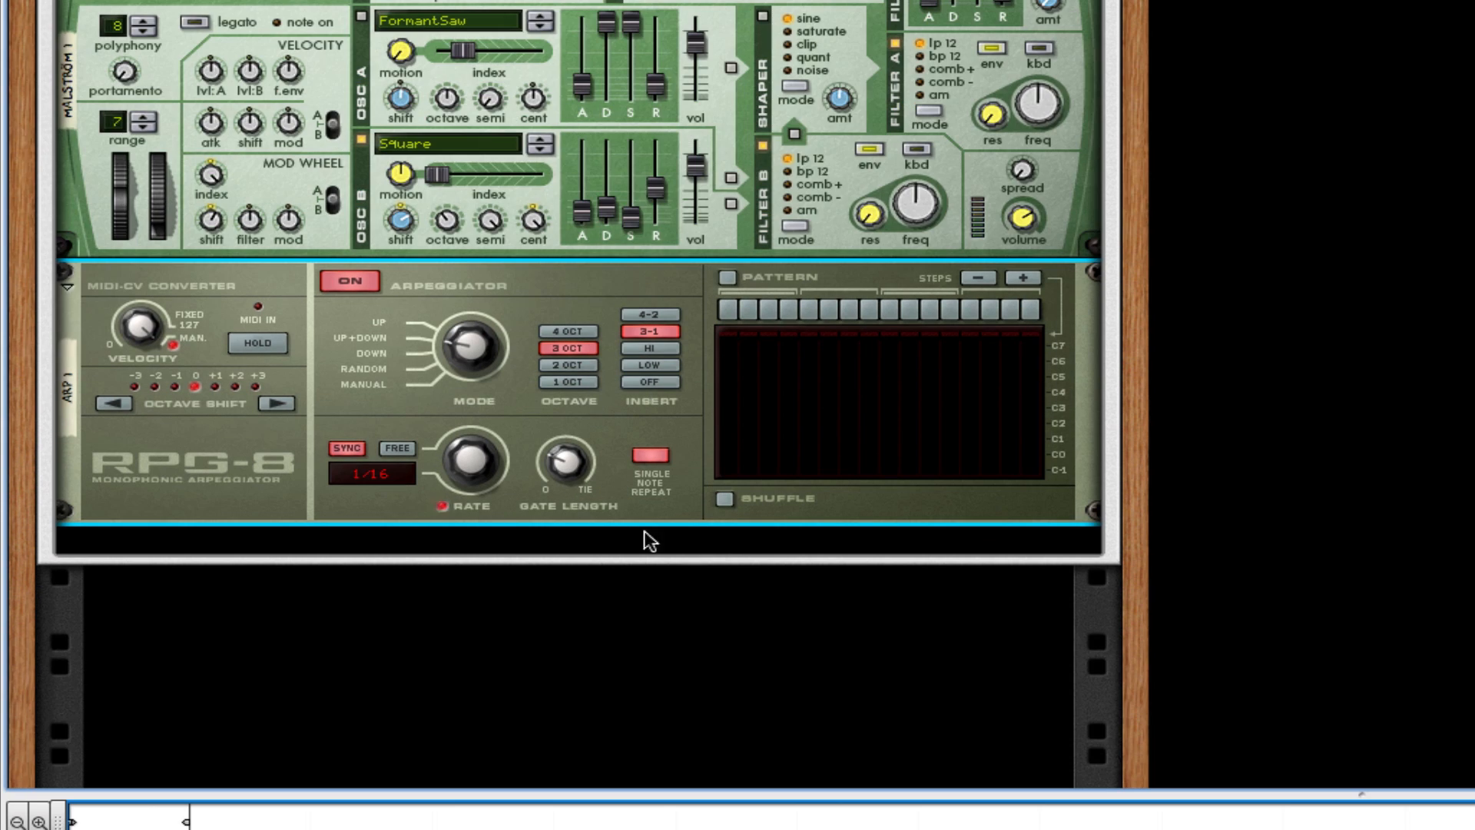
{"action": "right_click", "coordinate": [690, 487]}
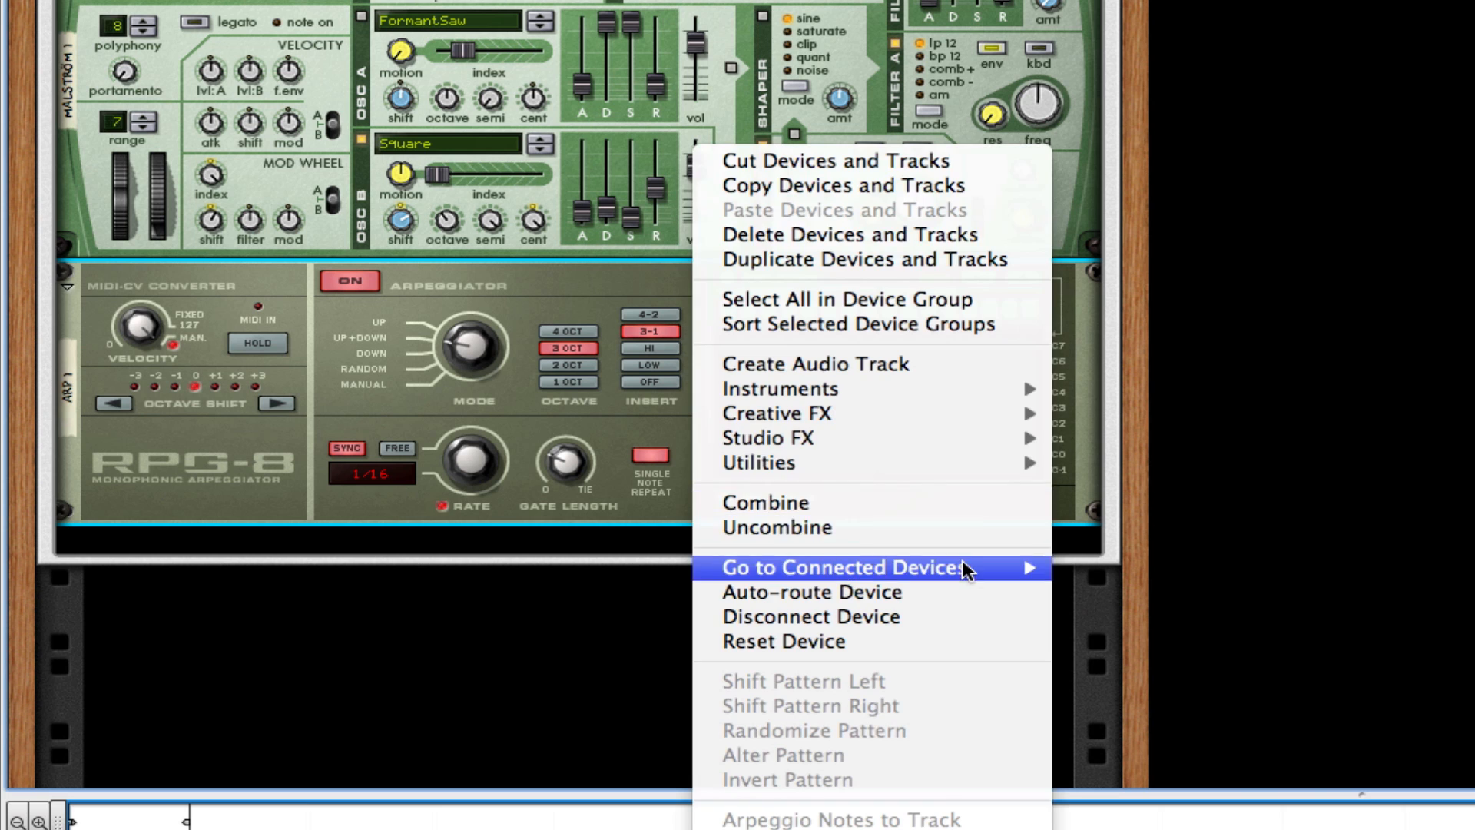
{"action": "mouse_move", "coordinate": [964, 453]}
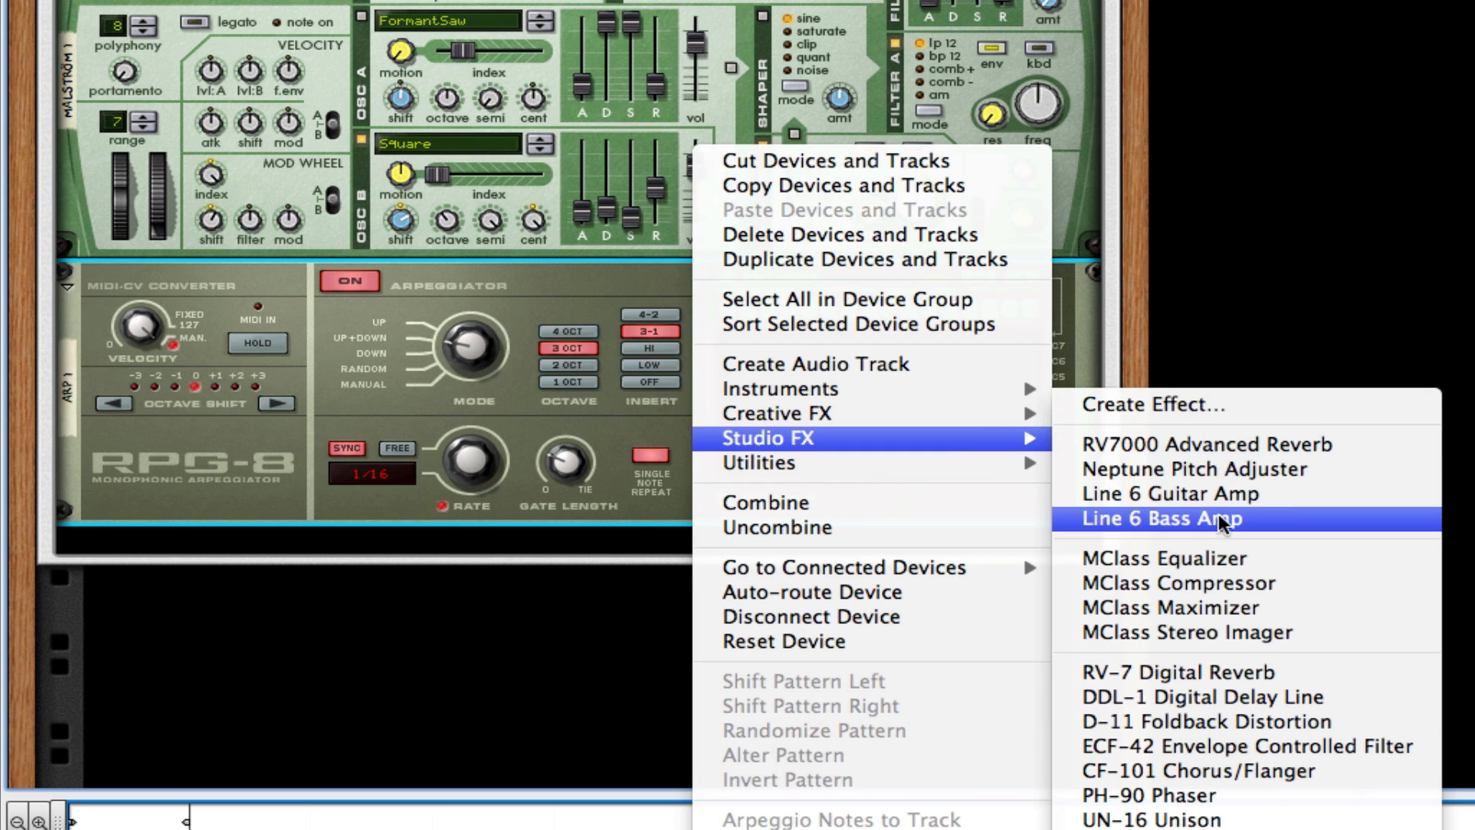
{"action": "left_click", "coordinate": [1246, 466]}
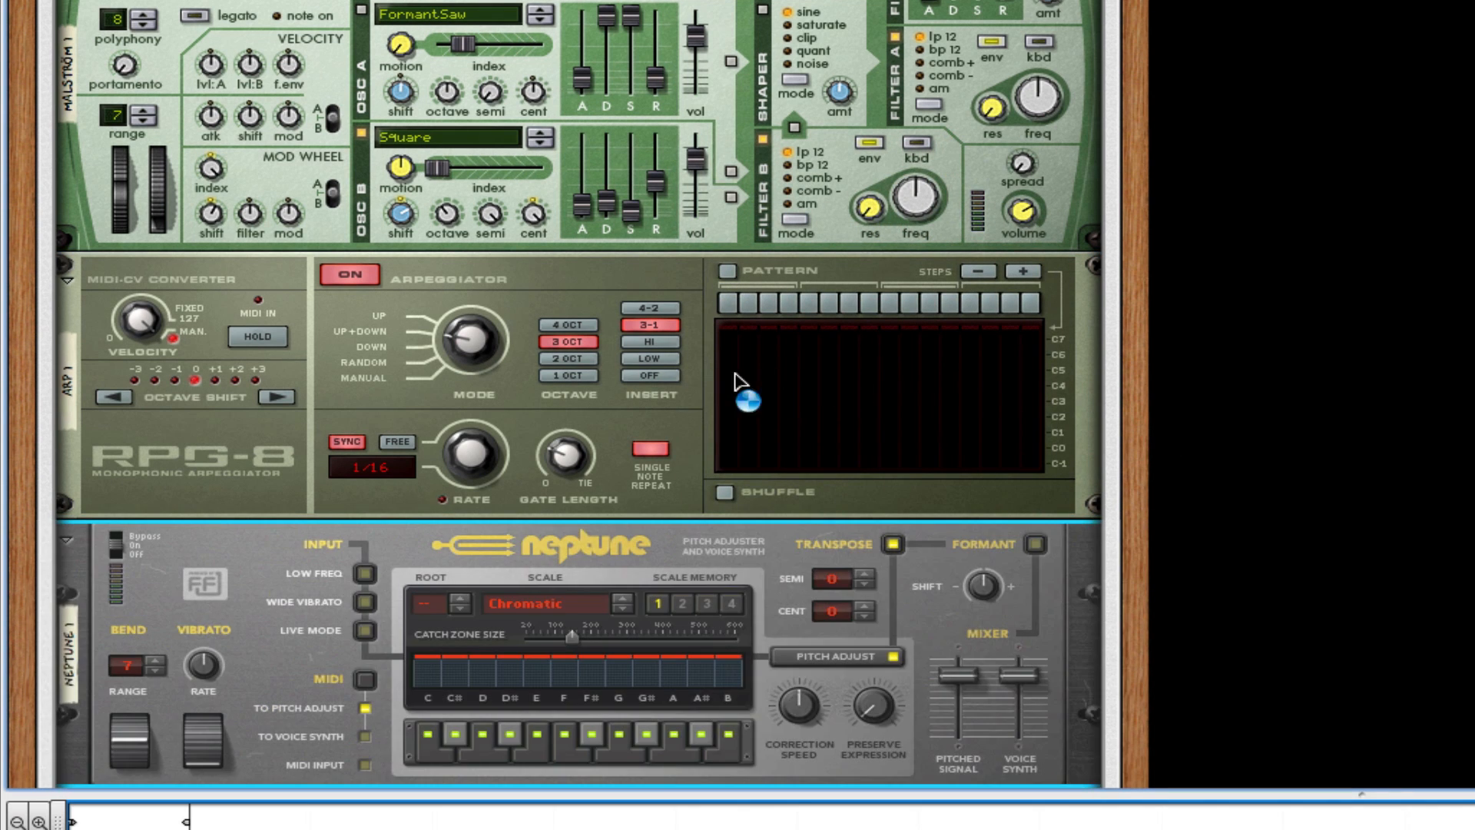
{"action": "key", "text": "ctrl+z"}
Step: Add an RV7000 Advanced Reverb below the RPG-8
{"action": "right_click", "coordinate": [651, 424]}
{"action": "mouse_move", "coordinate": [977, 438]}
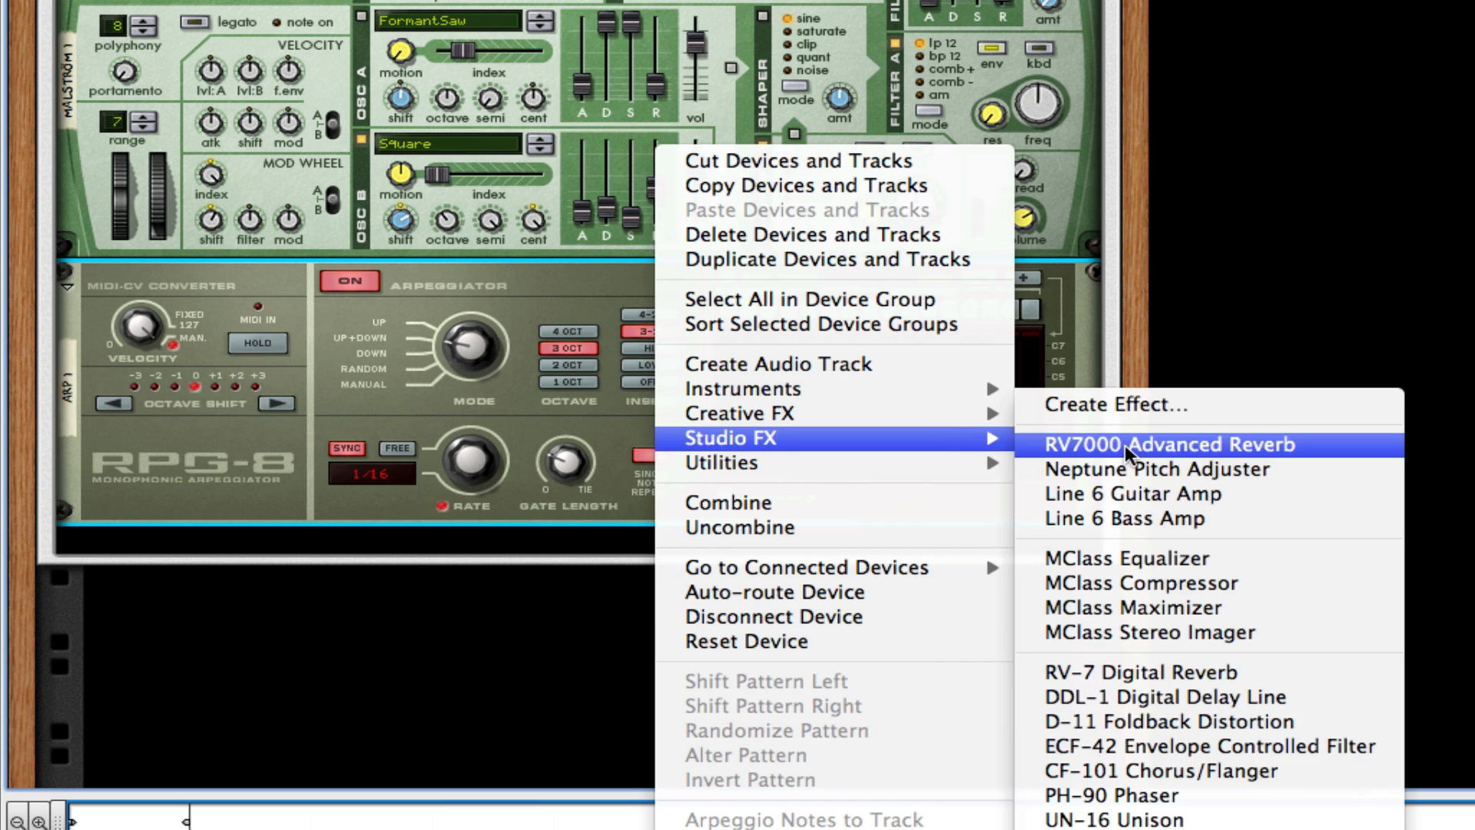
{"action": "left_click", "coordinate": [1126, 342]}
Step: Flip the rack to its rear and replace the Malström's right main output cable with one from oscillator B's output to the RV7000's right input
{"action": "key", "text": "Tab"}
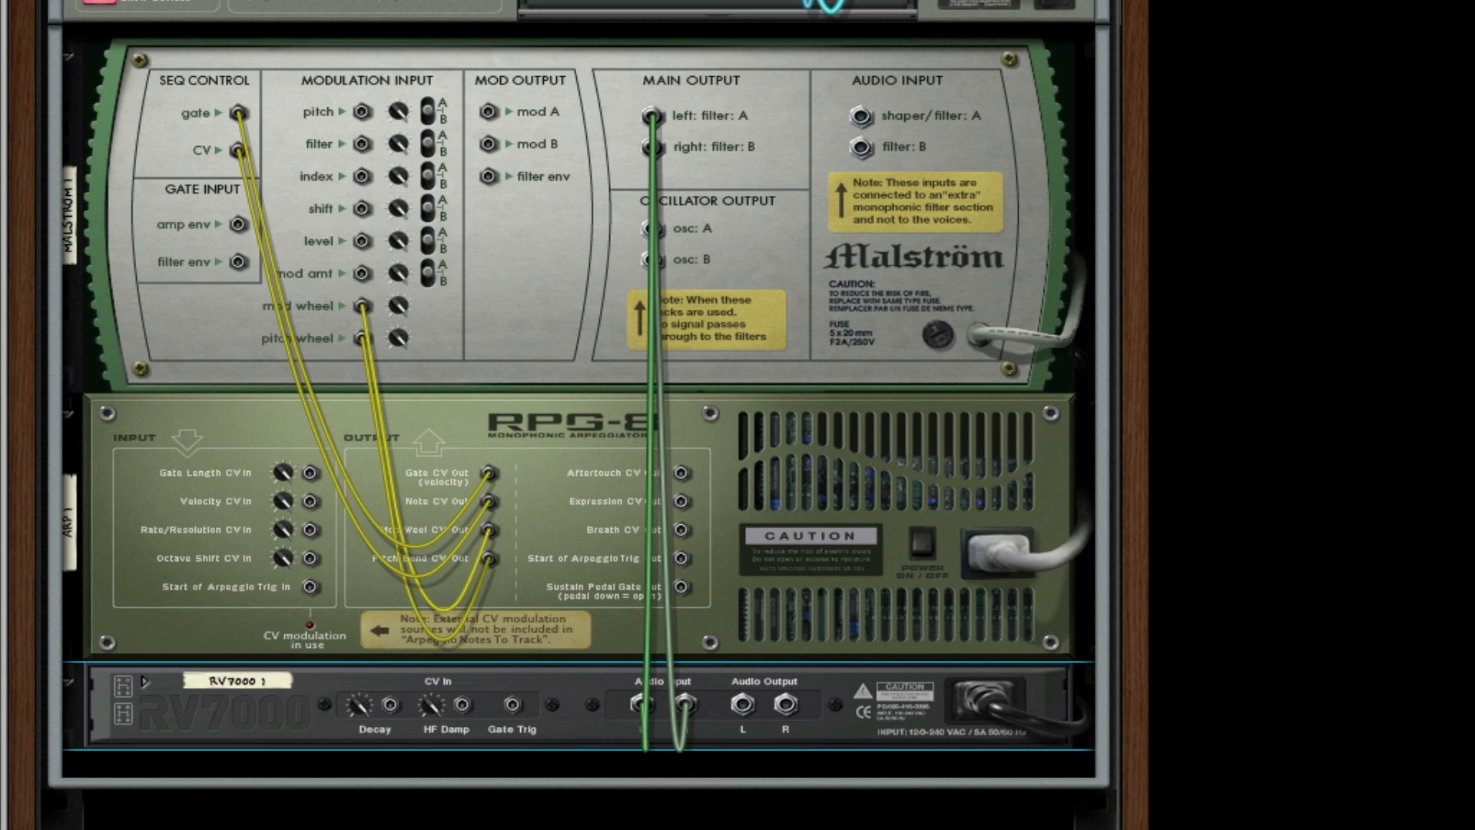
{"action": "left_click", "coordinate": [734, 199]}
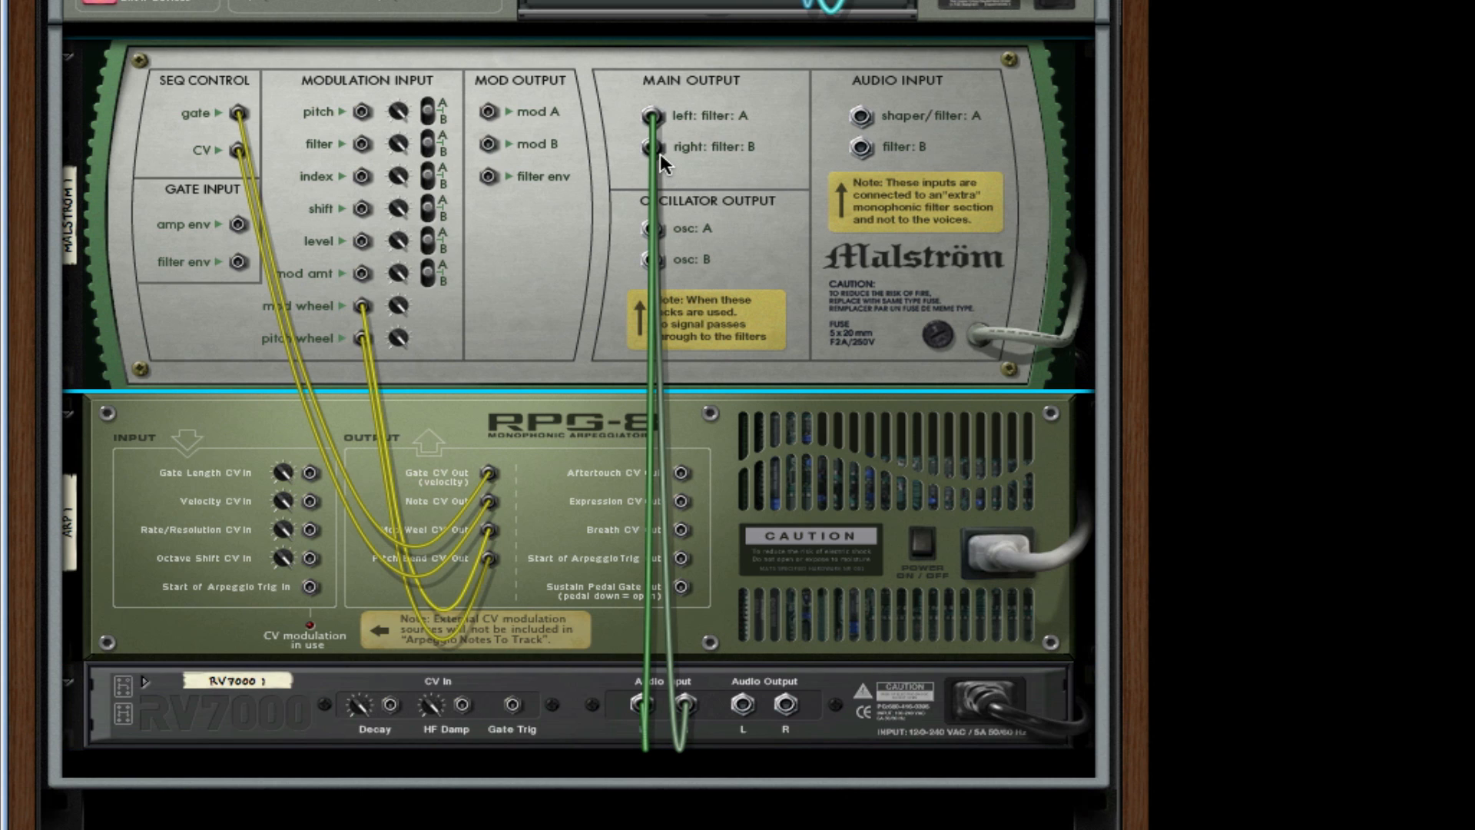
{"action": "left_click_drag", "start_coordinate": [655, 148], "coordinate": [835, 207]}
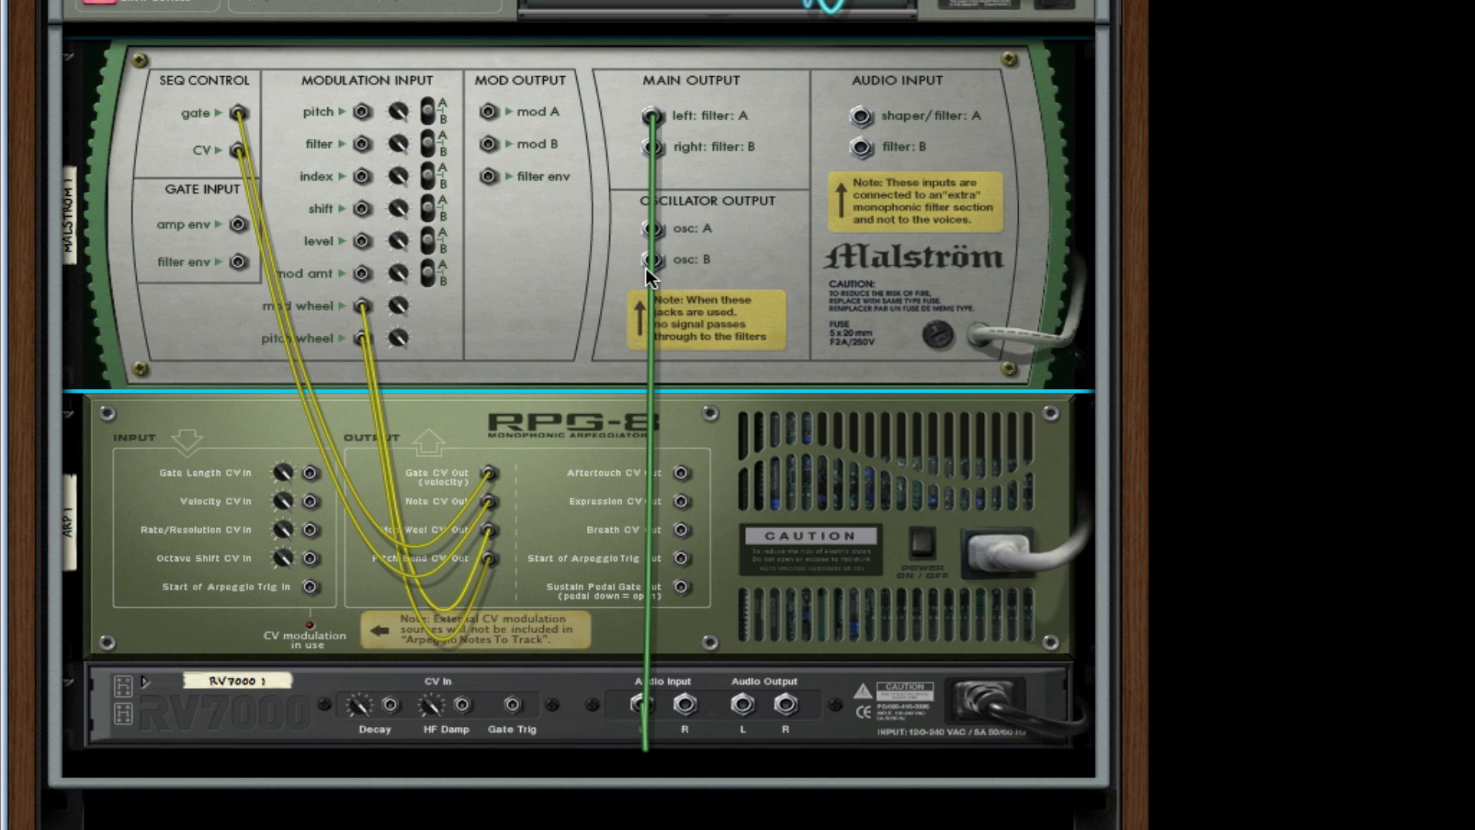
{"action": "left_click_drag", "start_coordinate": [648, 261], "coordinate": [686, 708]}
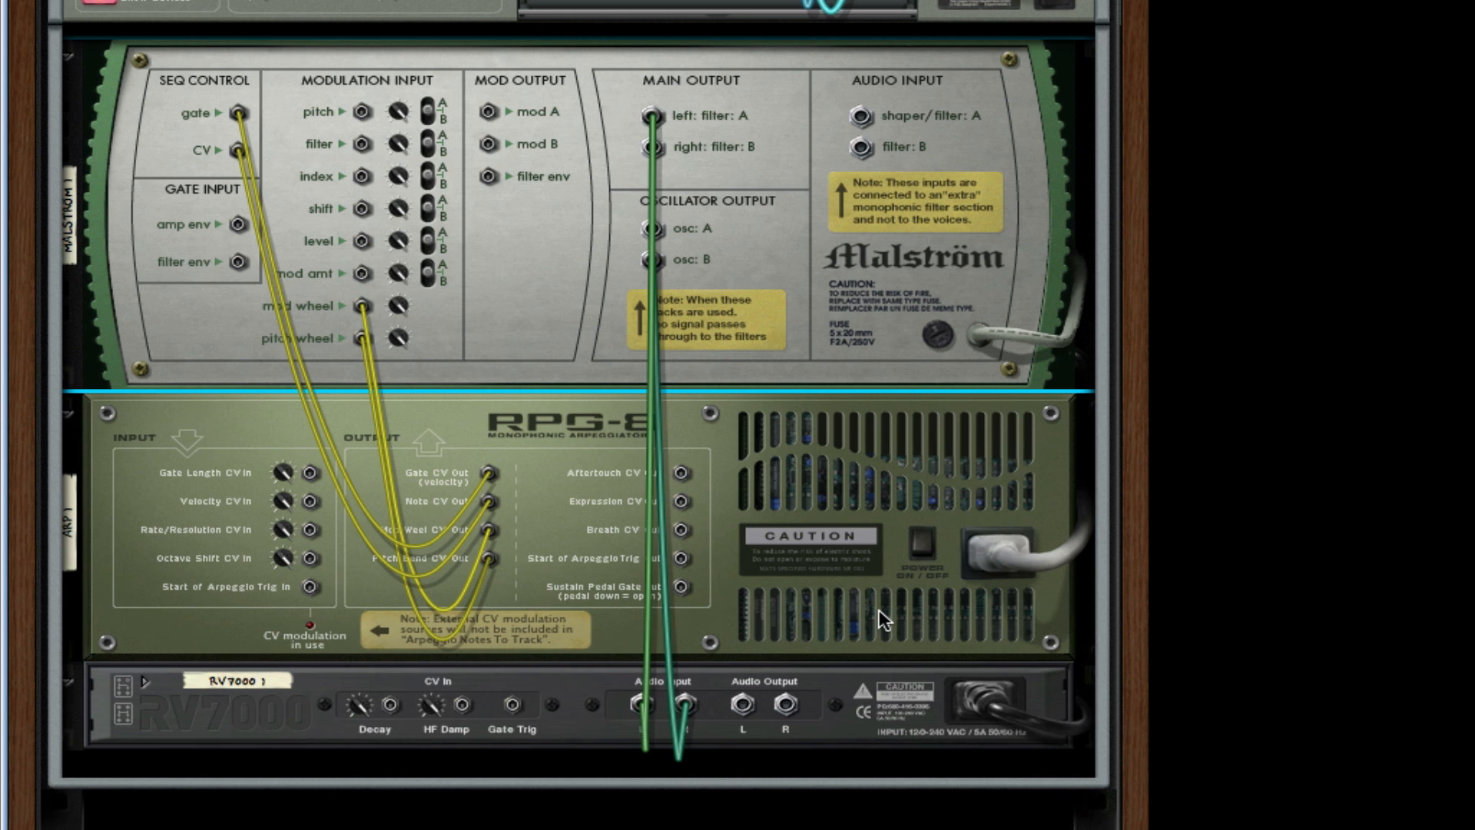
Step: Flip the rack to its front, turn the RV7000's dry-wet mix nearly dry and lower its decay
{"action": "key", "text": "Tab"}
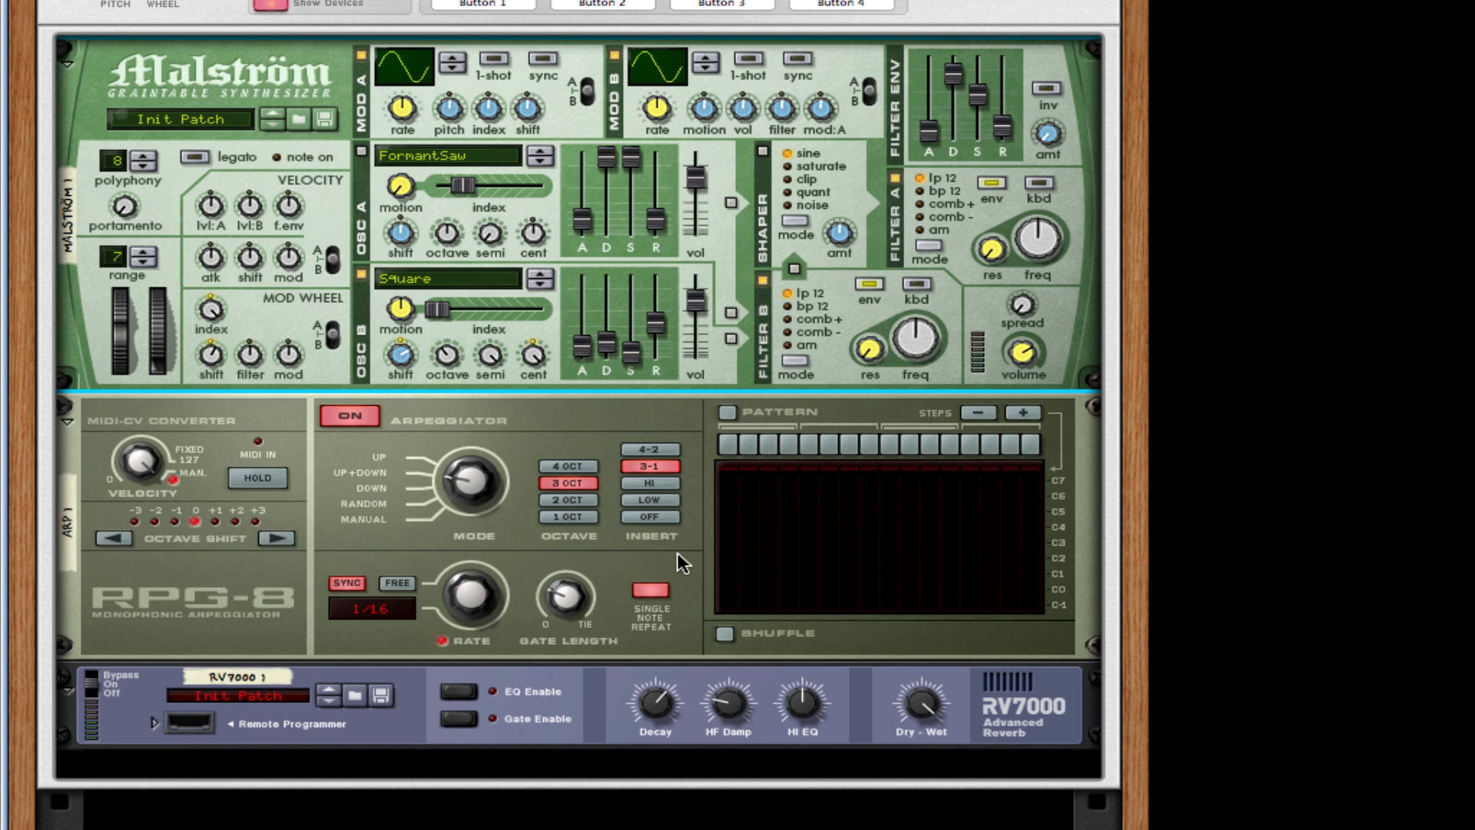
{"action": "scroll", "coordinate": [676, 552], "scroll_direction": "down", "scroll_amount": 3}
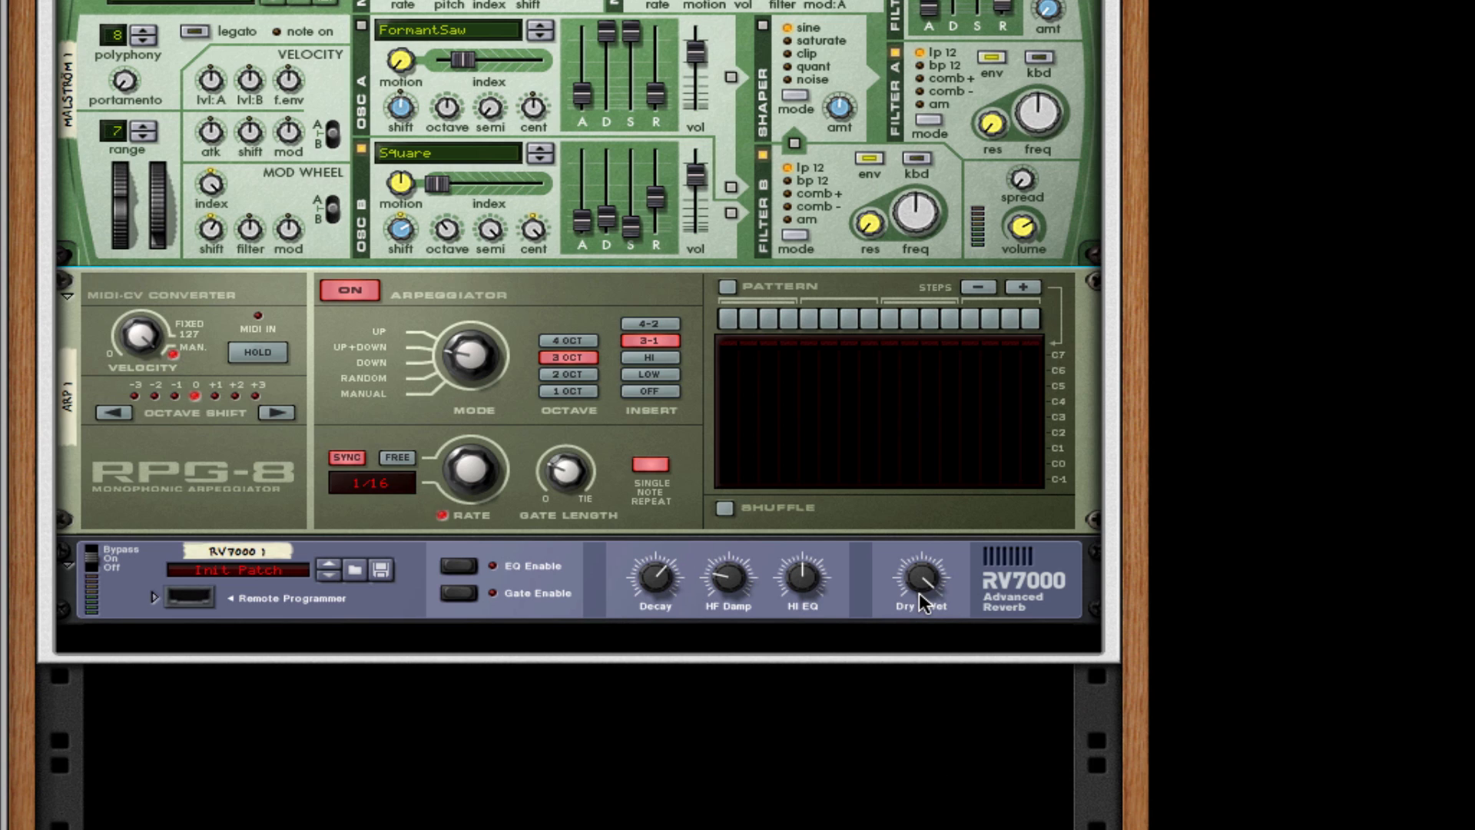
{"action": "left_click_drag", "start_coordinate": [920, 575], "coordinate": [915, 649]}
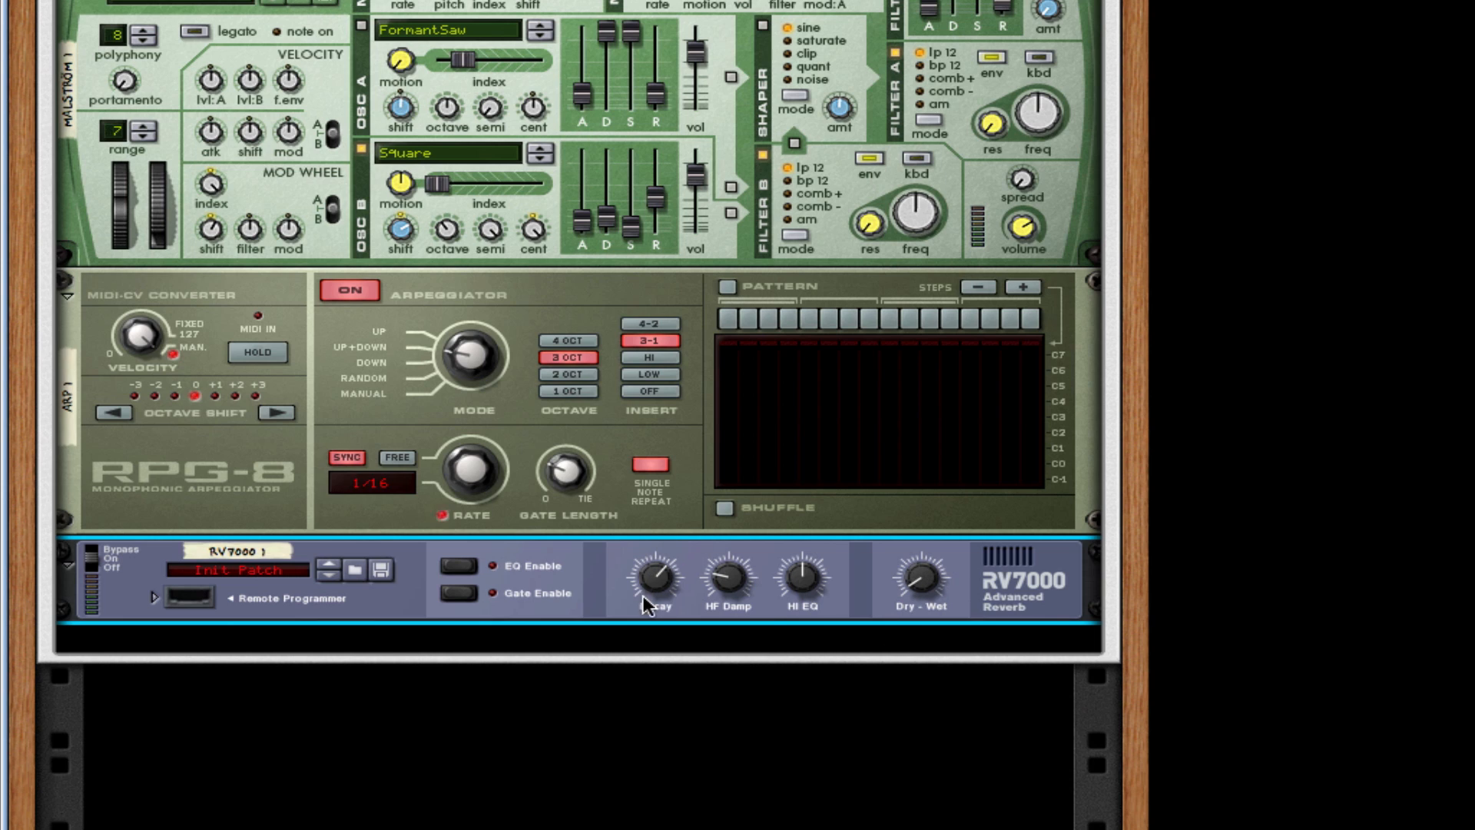
{"action": "left_click_drag", "start_coordinate": [657, 583], "coordinate": [658, 610]}
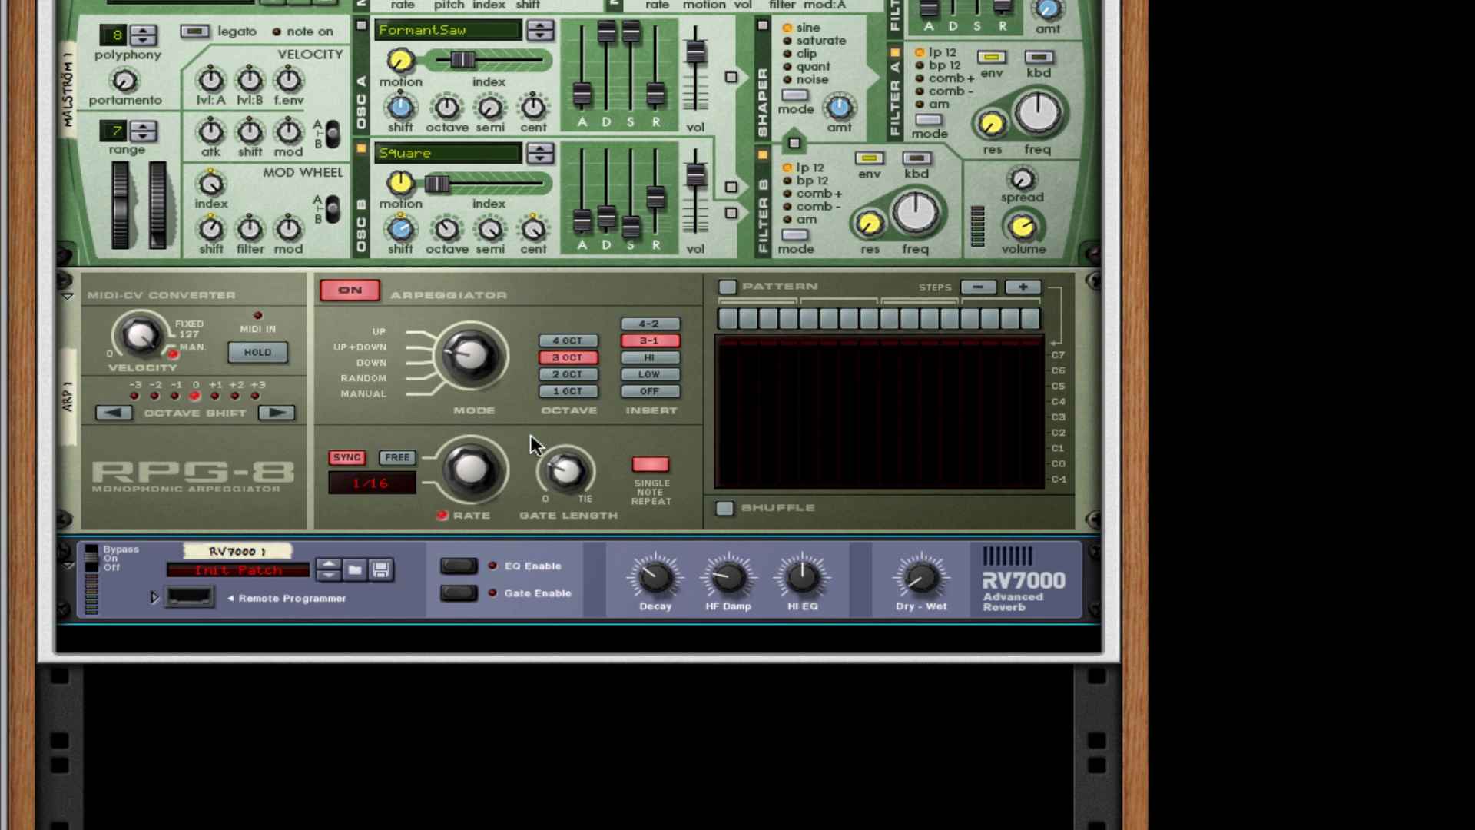
Step: Add a Line 6 Bass Amp below the RV7000 and switch on its compressor
{"action": "left_click", "coordinate": [701, 529]}
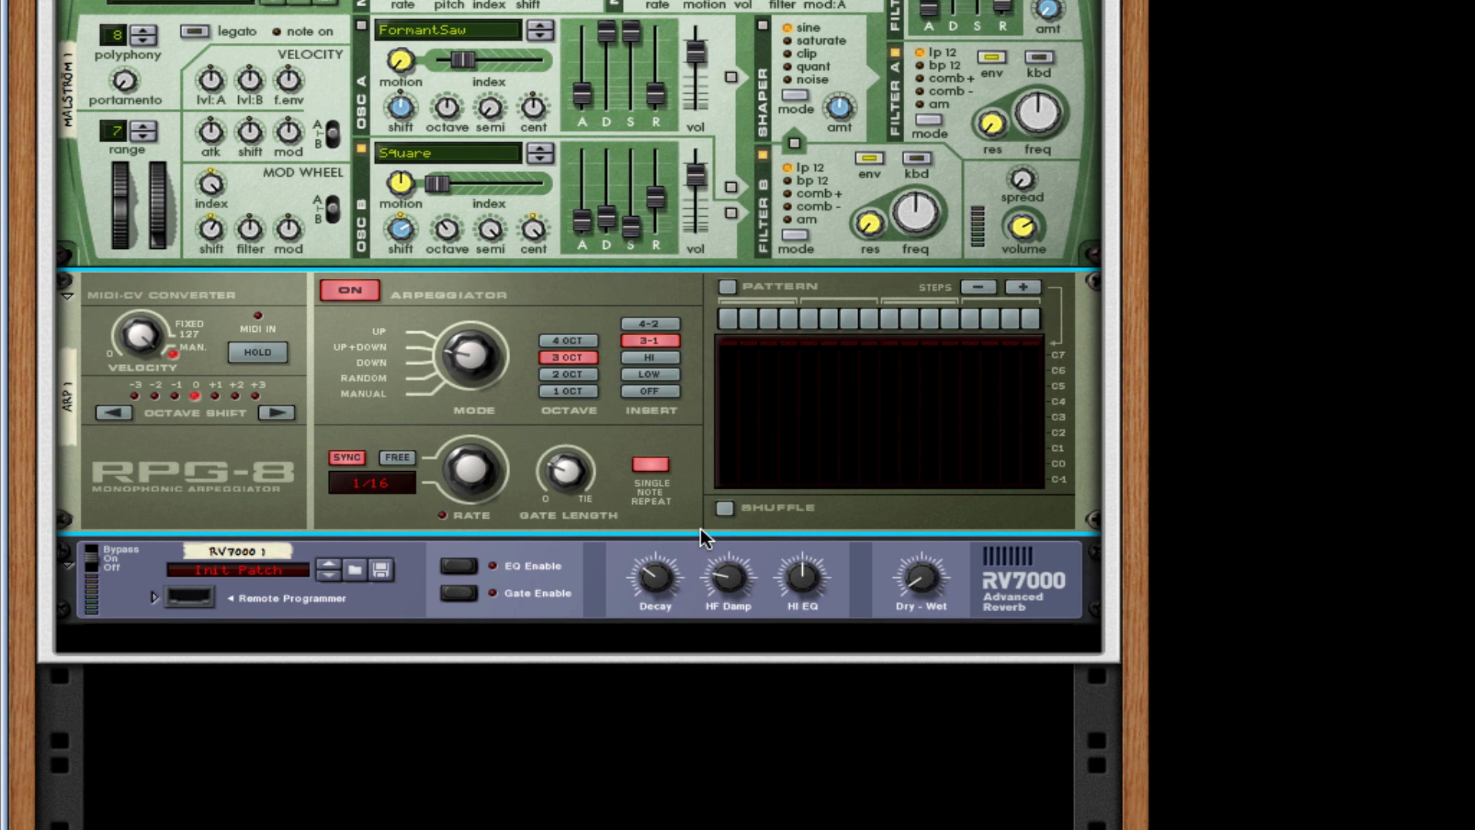
{"action": "right_click", "coordinate": [614, 573]}
{"action": "mouse_move", "coordinate": [881, 662]}
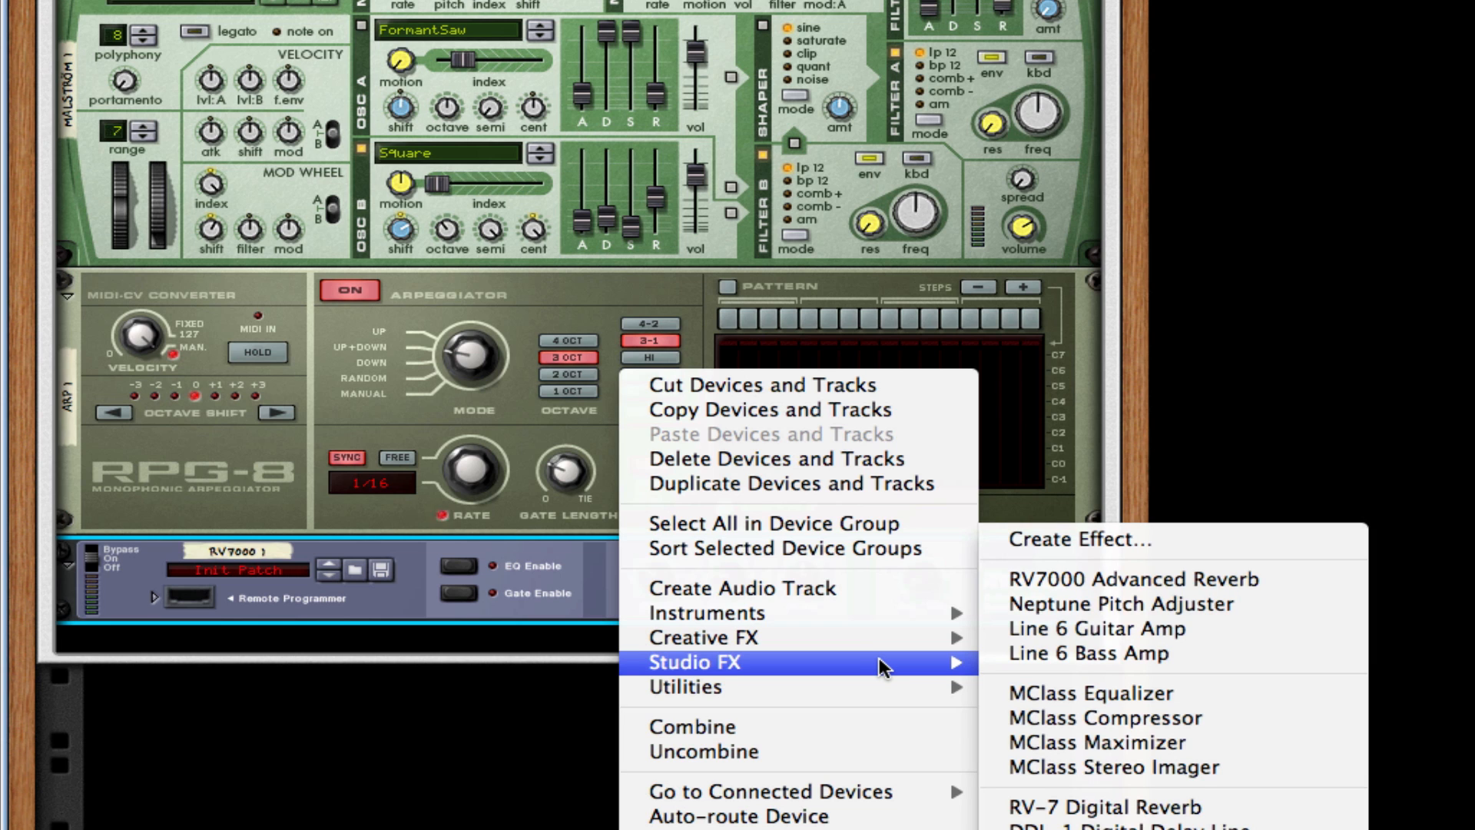
{"action": "left_click", "coordinate": [1202, 657]}
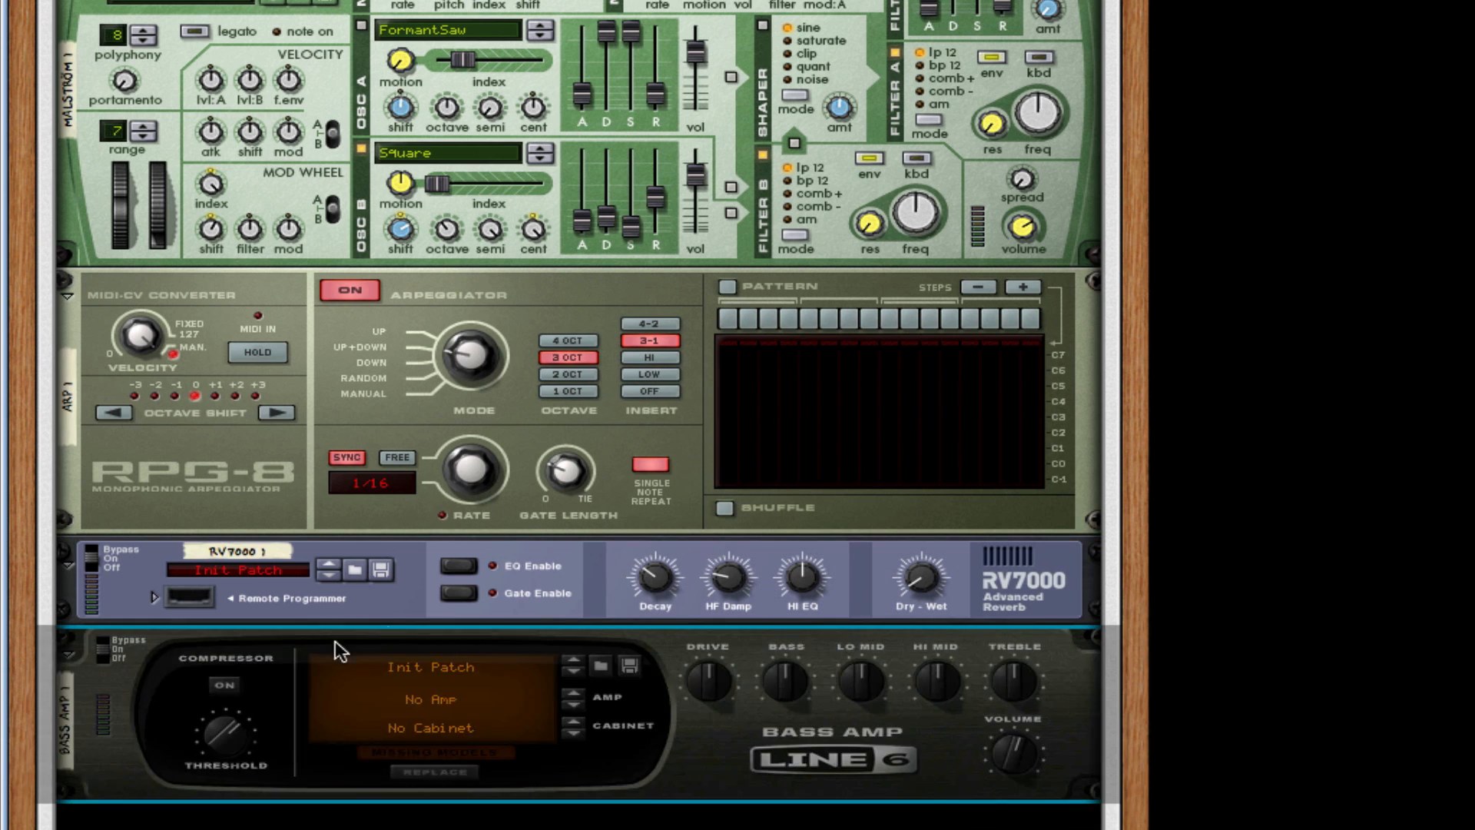
{"action": "left_click", "coordinate": [219, 688]}
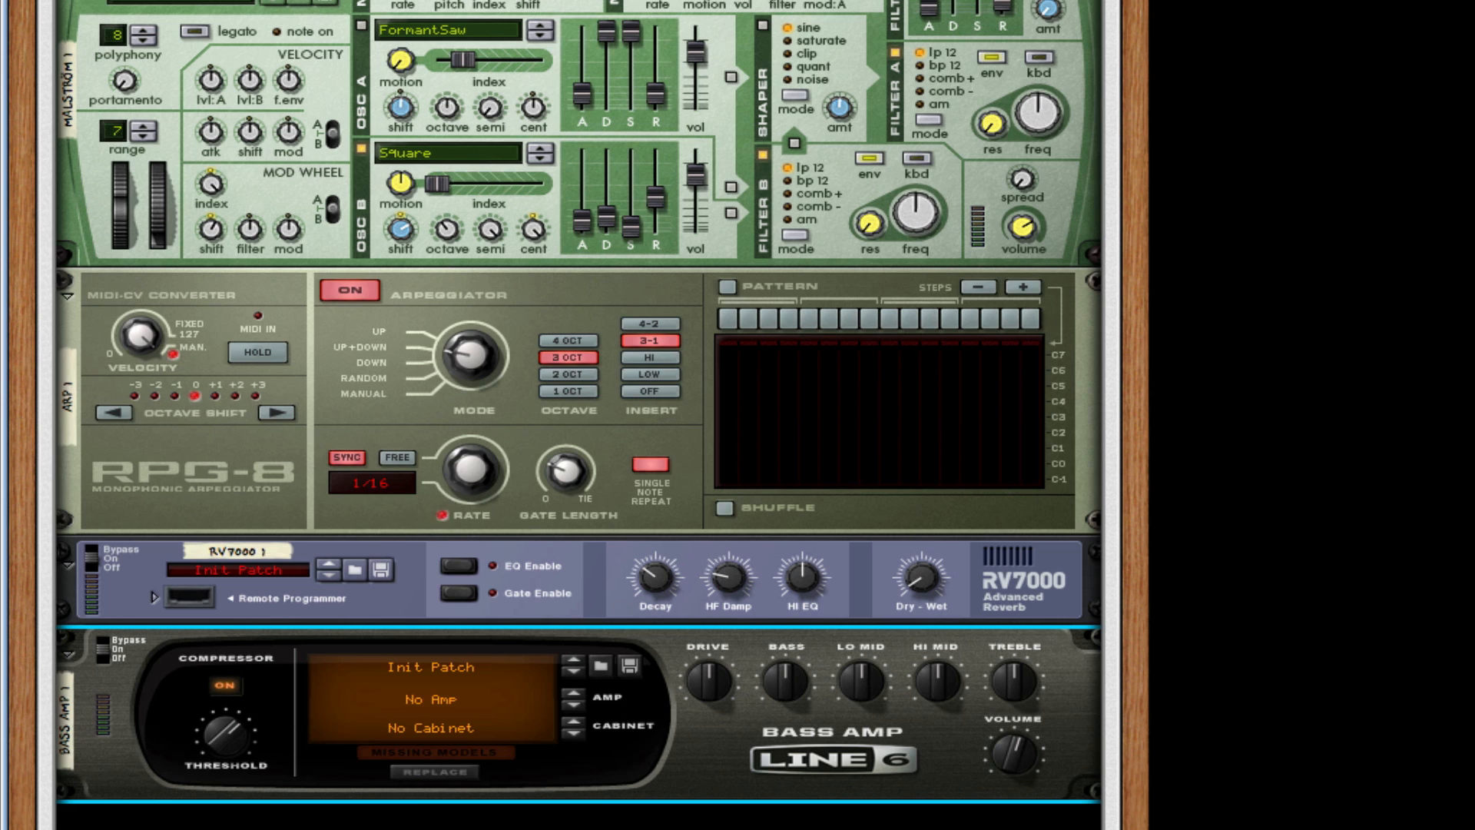
Step: Add an MClass Compressor below the bass amp, with input gain at maximum and output gain raised to 5.2 dB
{"action": "right_click", "coordinate": [841, 776]}
{"action": "mouse_move", "coordinate": [960, 661]}
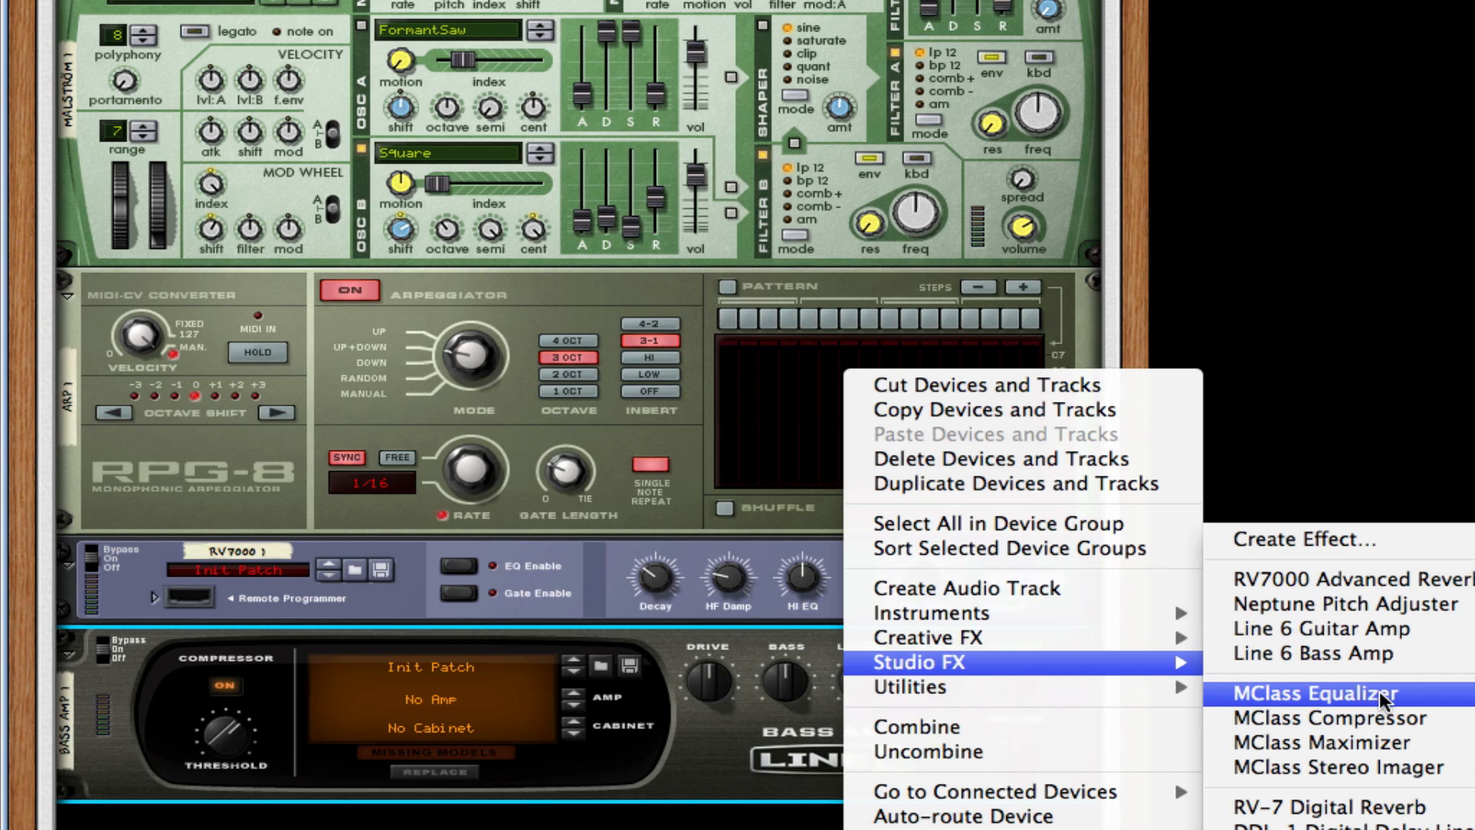
{"action": "left_click", "coordinate": [1371, 716]}
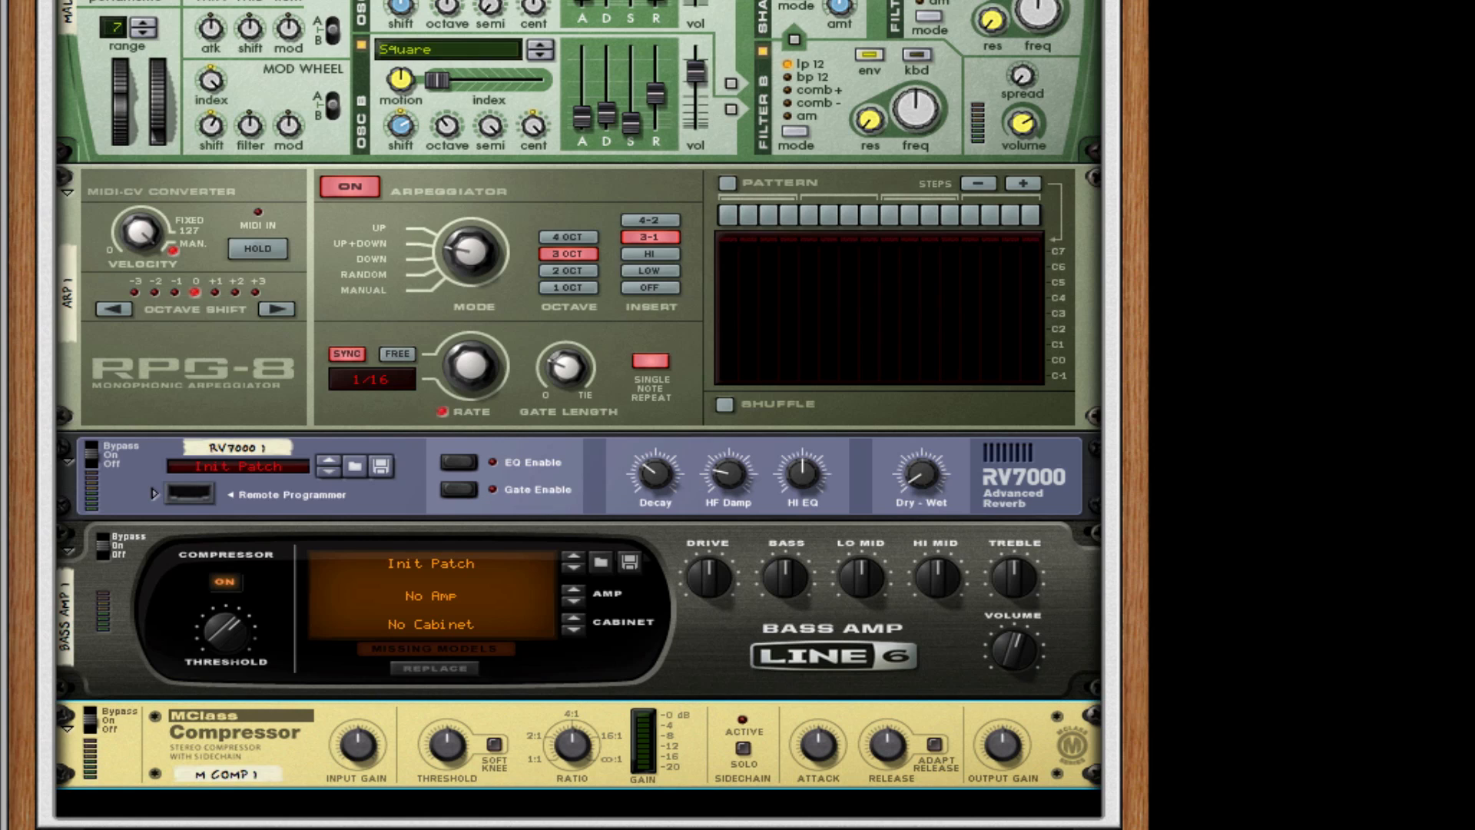
{"action": "left_click", "coordinate": [772, 619]}
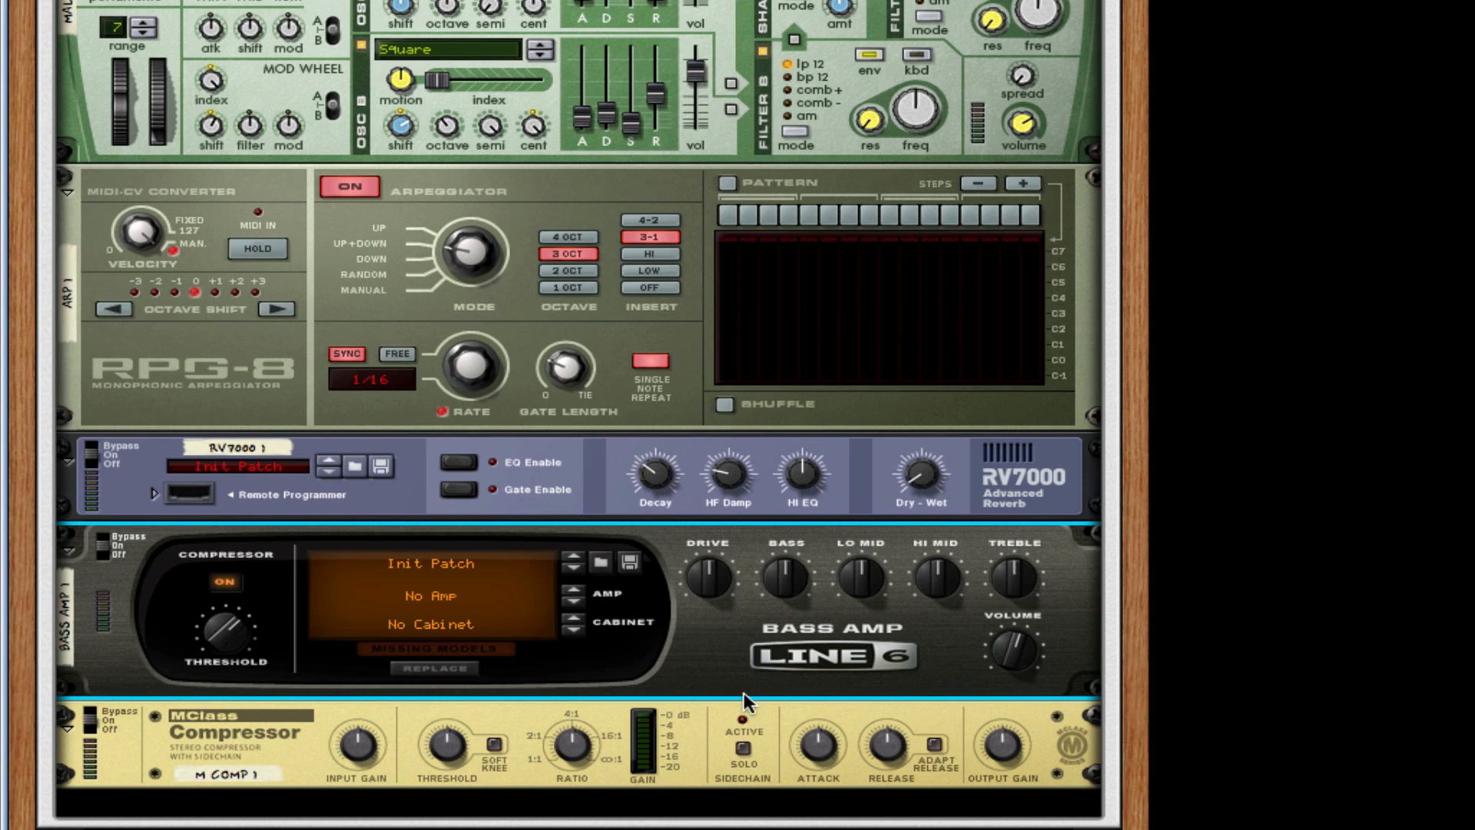
{"action": "scroll", "coordinate": [743, 693], "scroll_direction": "down", "scroll_amount": 2}
{"action": "left_click_drag", "start_coordinate": [352, 577], "coordinate": [385, 123]}
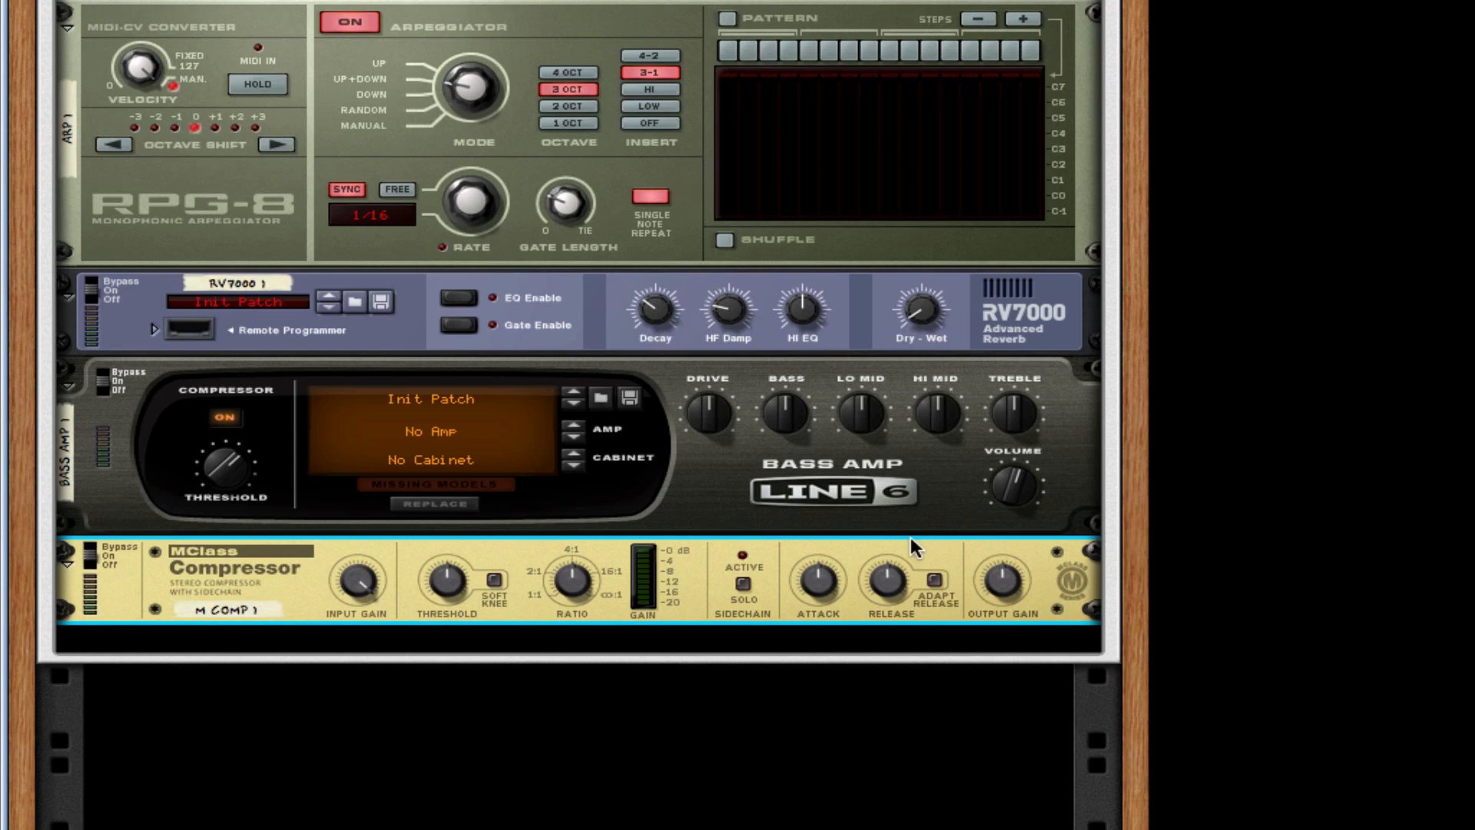
{"action": "mouse_move", "coordinate": [1015, 579]}
{"action": "scroll", "coordinate": [1015, 578], "scroll_direction": "up", "scroll_amount": 5}
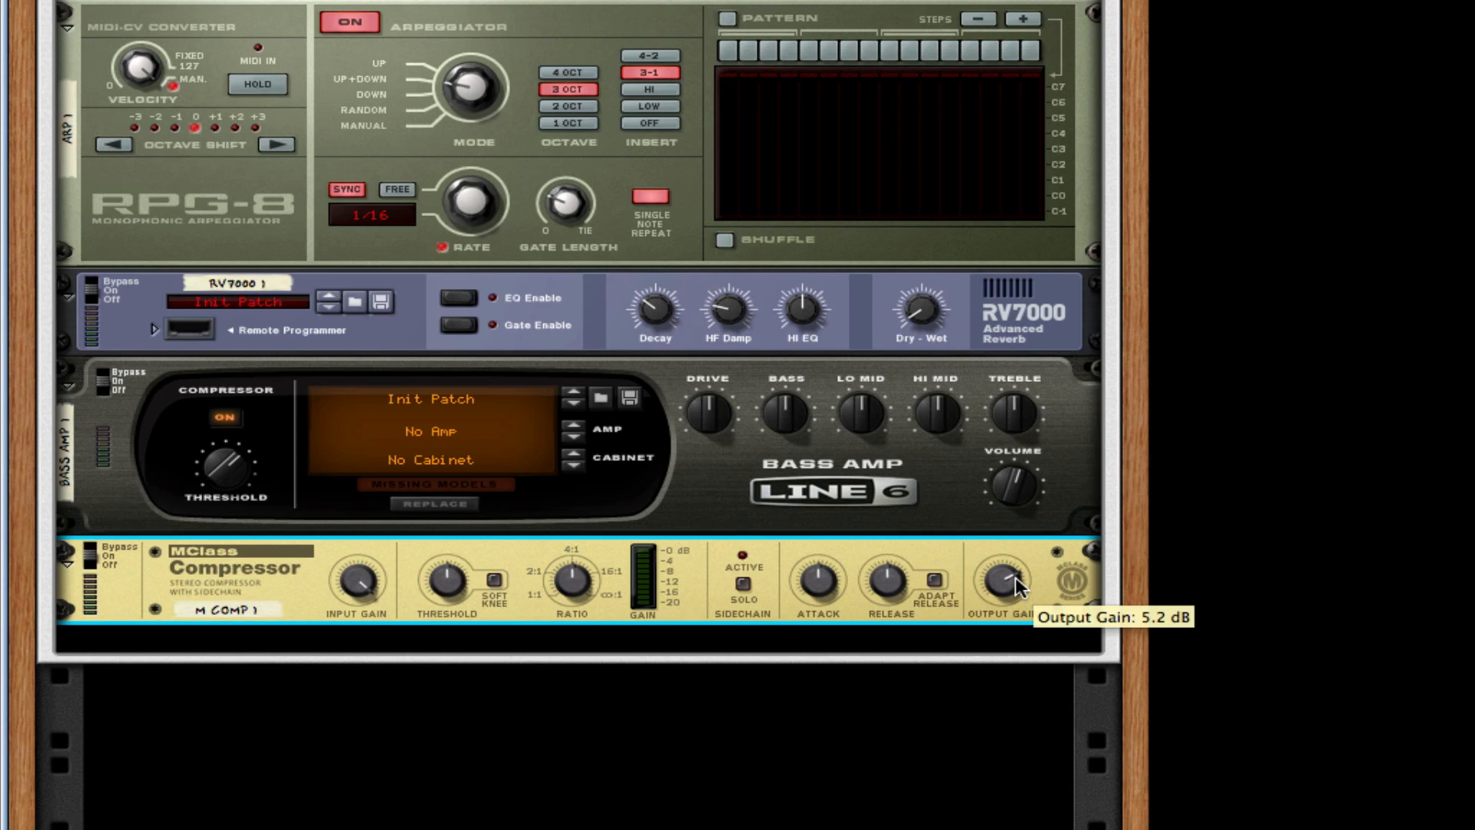
Step: Add an MClass Equalizer below the compressor and enable its Lo Cut, Param 1, Param 2 and Hi Shelf bands
{"action": "right_click", "coordinate": [1067, 579]}
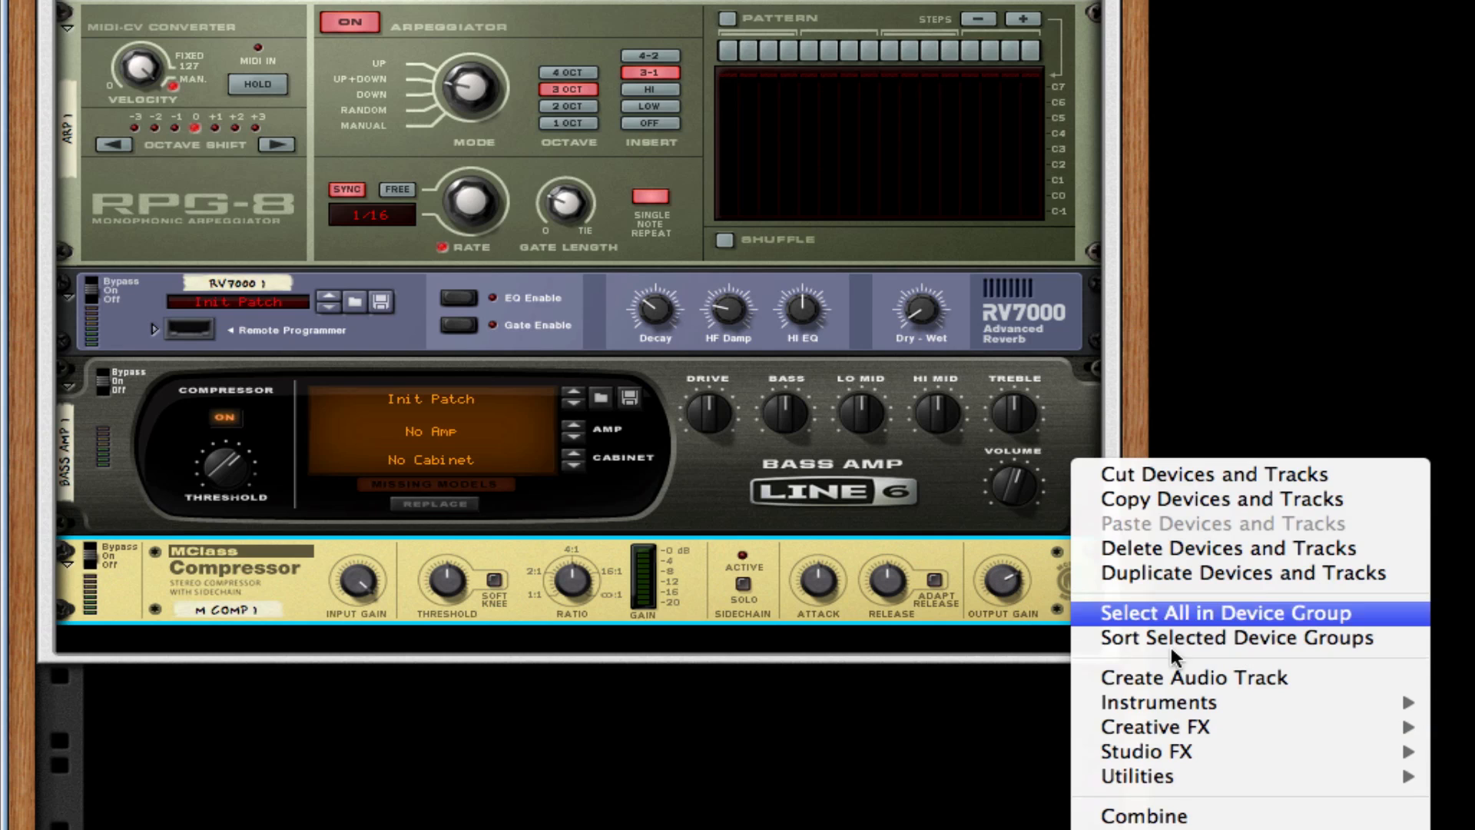
{"action": "mouse_move", "coordinate": [1274, 756]}
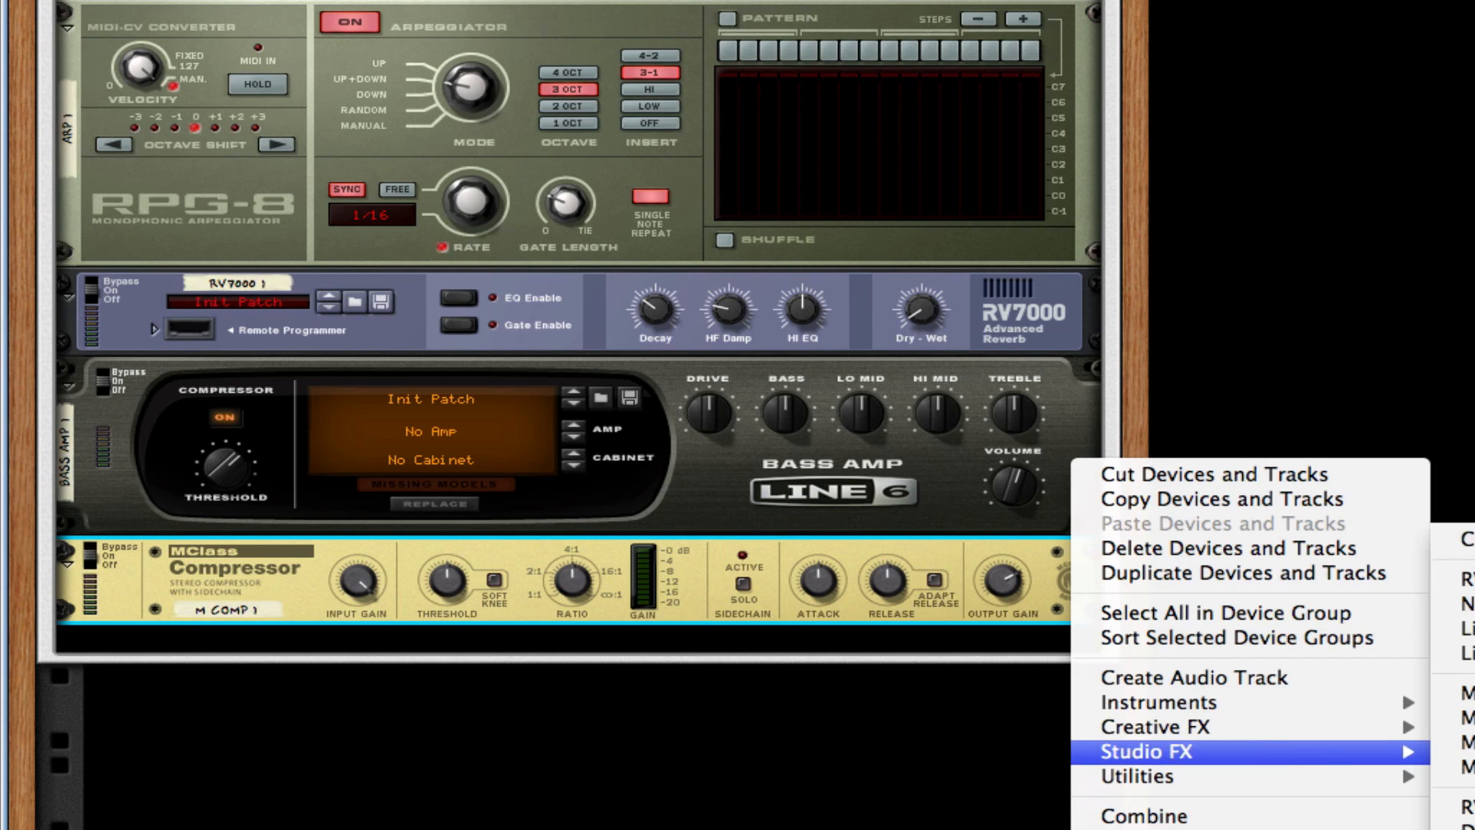
{"action": "left_click", "coordinate": [1463, 692]}
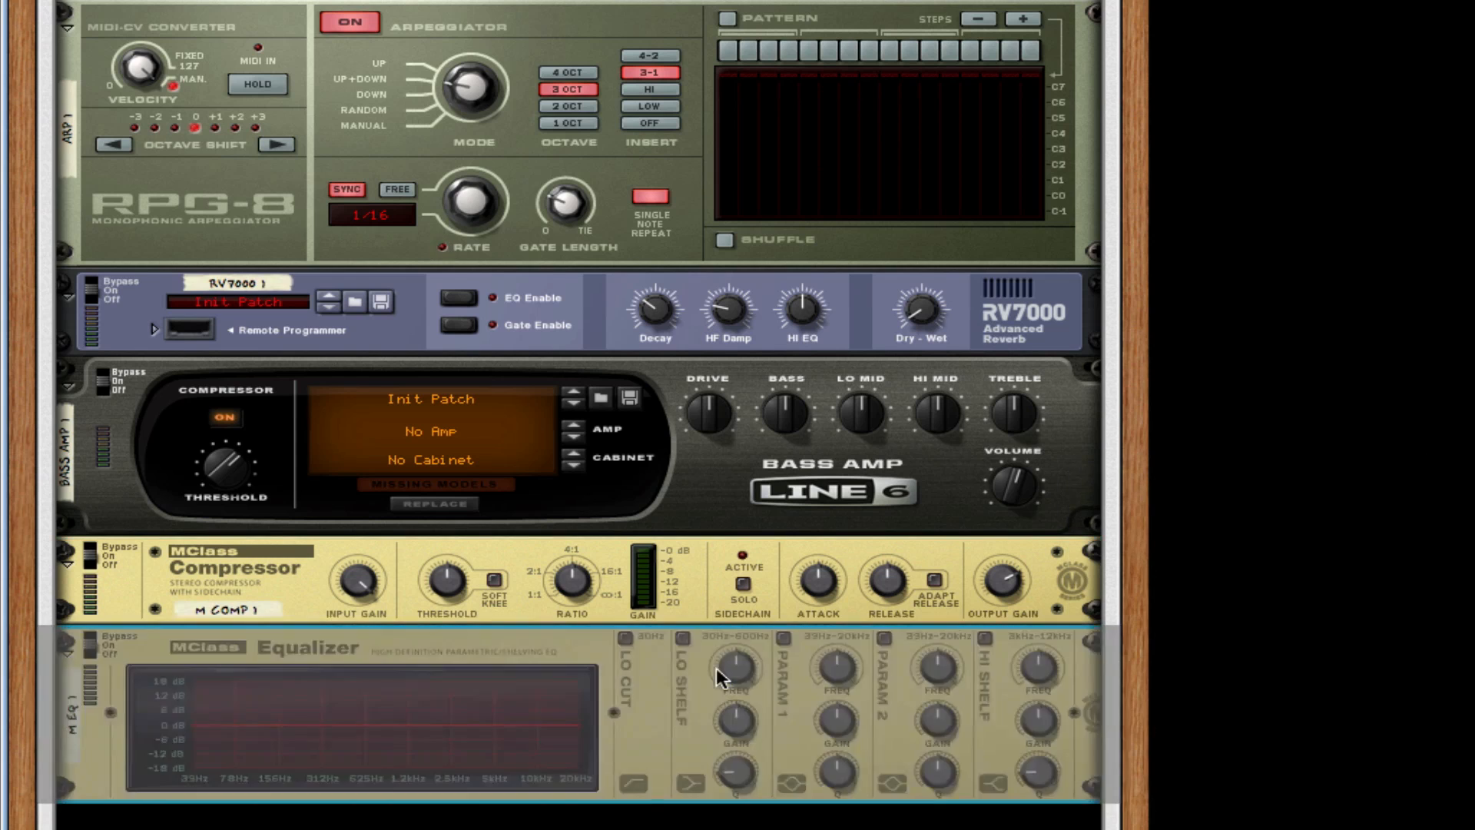
{"action": "left_click", "coordinate": [781, 471]}
{"action": "left_click", "coordinate": [883, 472]}
{"action": "left_click", "coordinate": [983, 473]}
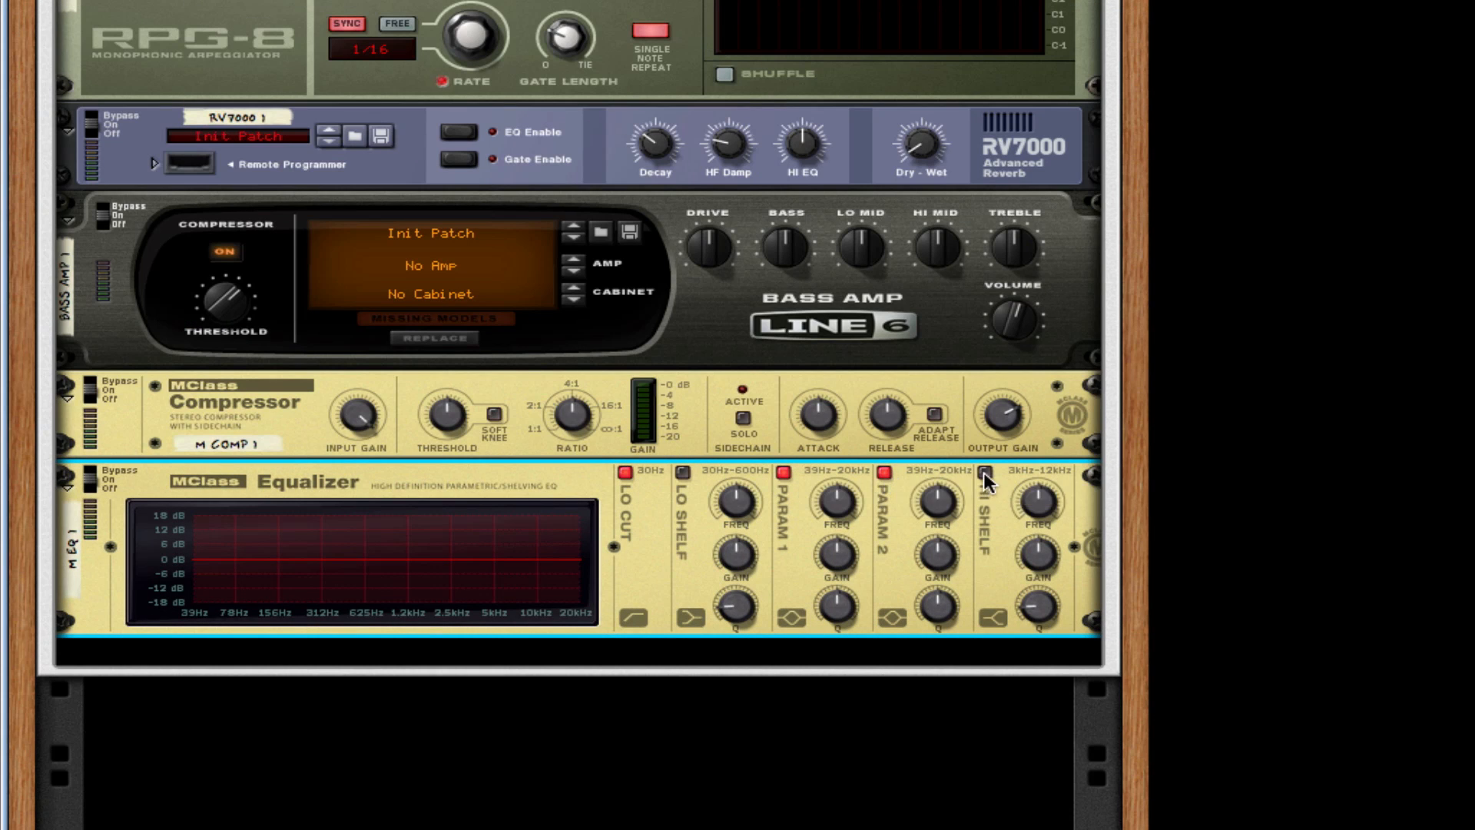
Step: Cut narrow notches with Param 1 at about 200 Hz and Param 2 just above 2.5 kHz, using minimum gain and high Q
{"action": "left_click_drag", "start_coordinate": [836, 507], "coordinate": [861, 695]}
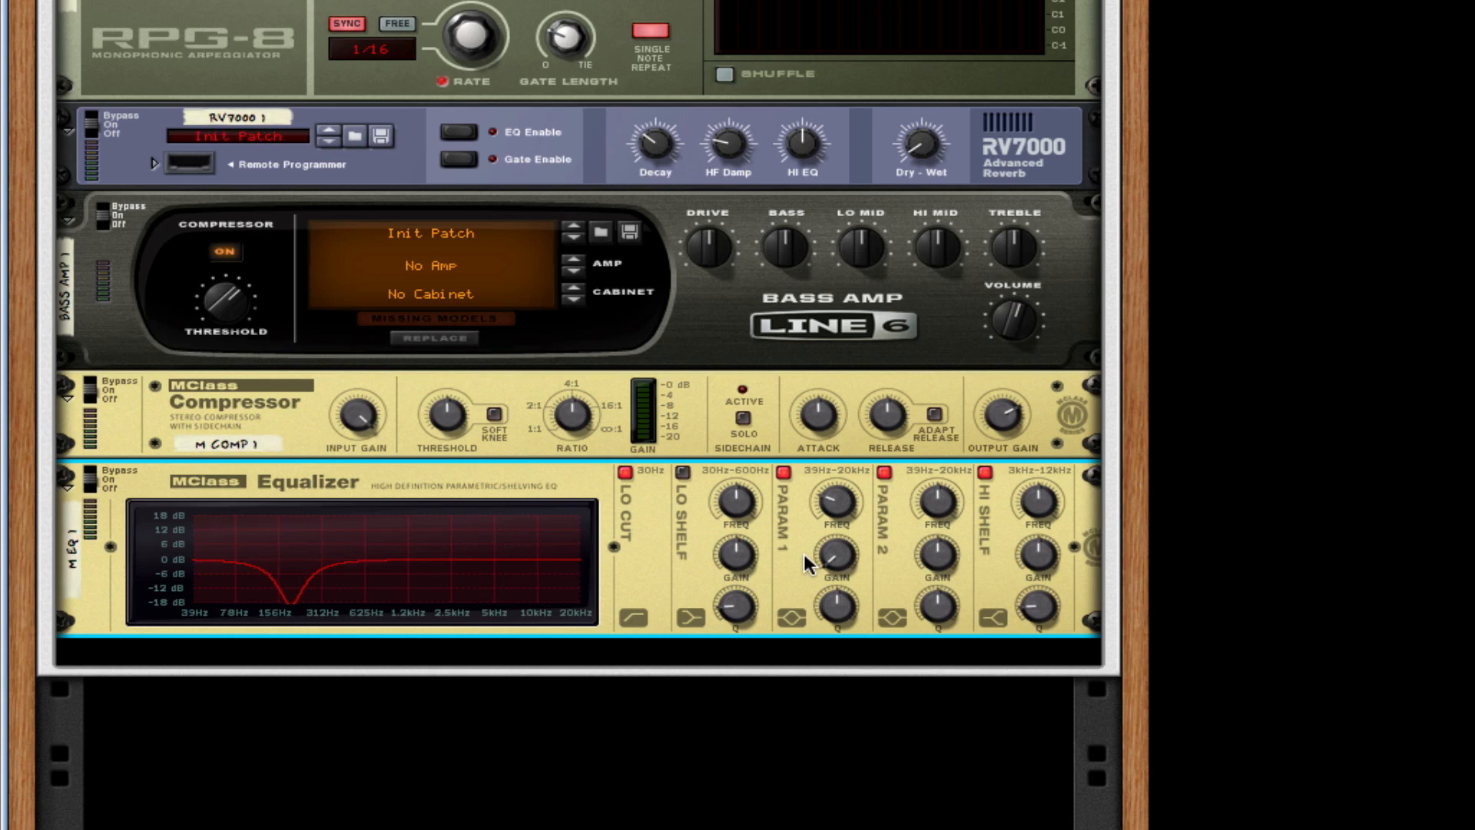
{"action": "left_click_drag", "start_coordinate": [837, 614], "coordinate": [839, 572]}
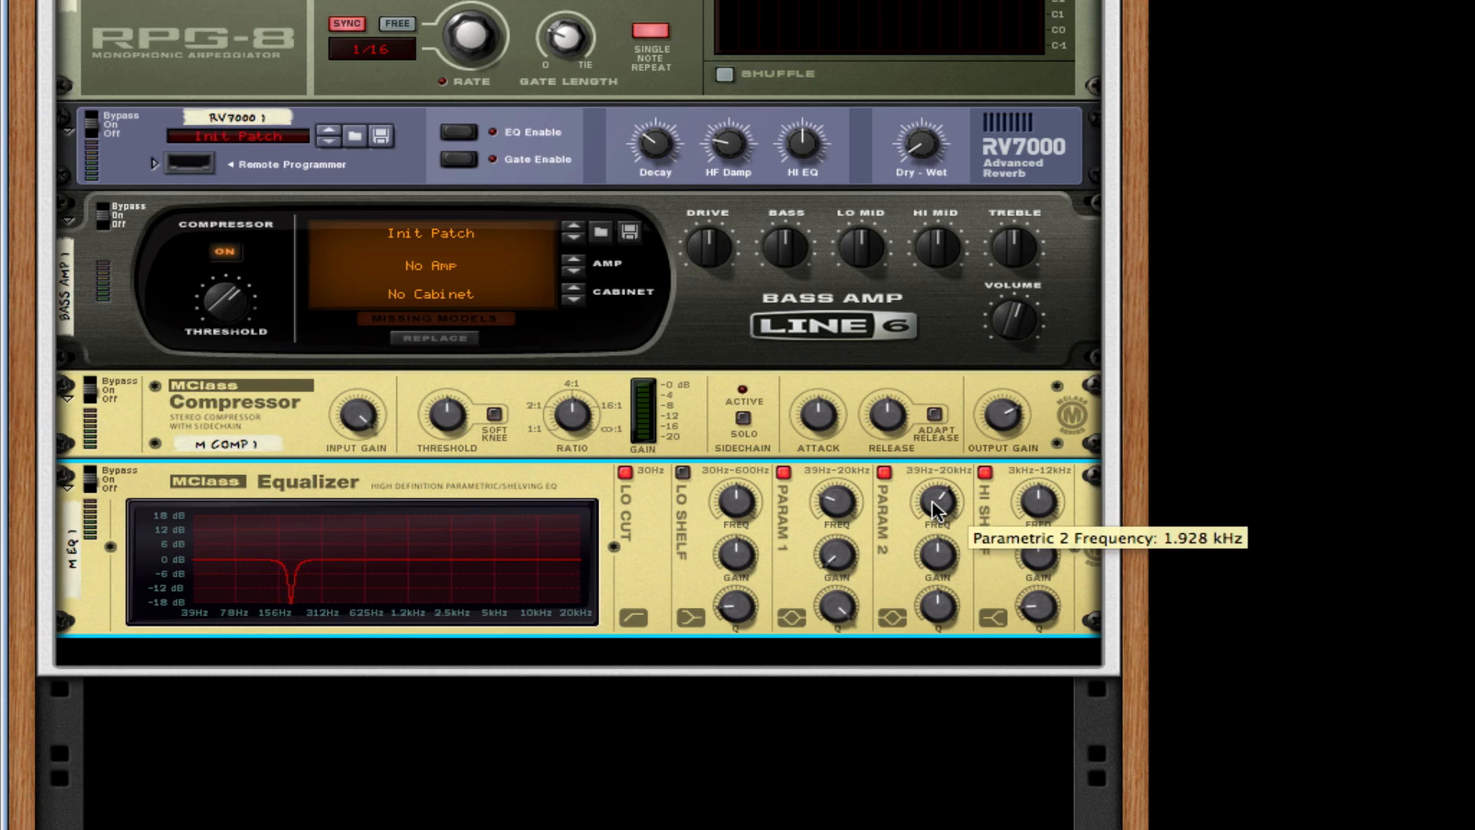
{"action": "left_click_drag", "start_coordinate": [931, 499], "coordinate": [931, 498]}
{"action": "left_click_drag", "start_coordinate": [937, 553], "coordinate": [1100, 103]}
Step: Set the equalizer's Hi Shelf to its lowest frequency with slightly raised gain
{"action": "left_click_drag", "start_coordinate": [1032, 501], "coordinate": [1020, 761]}
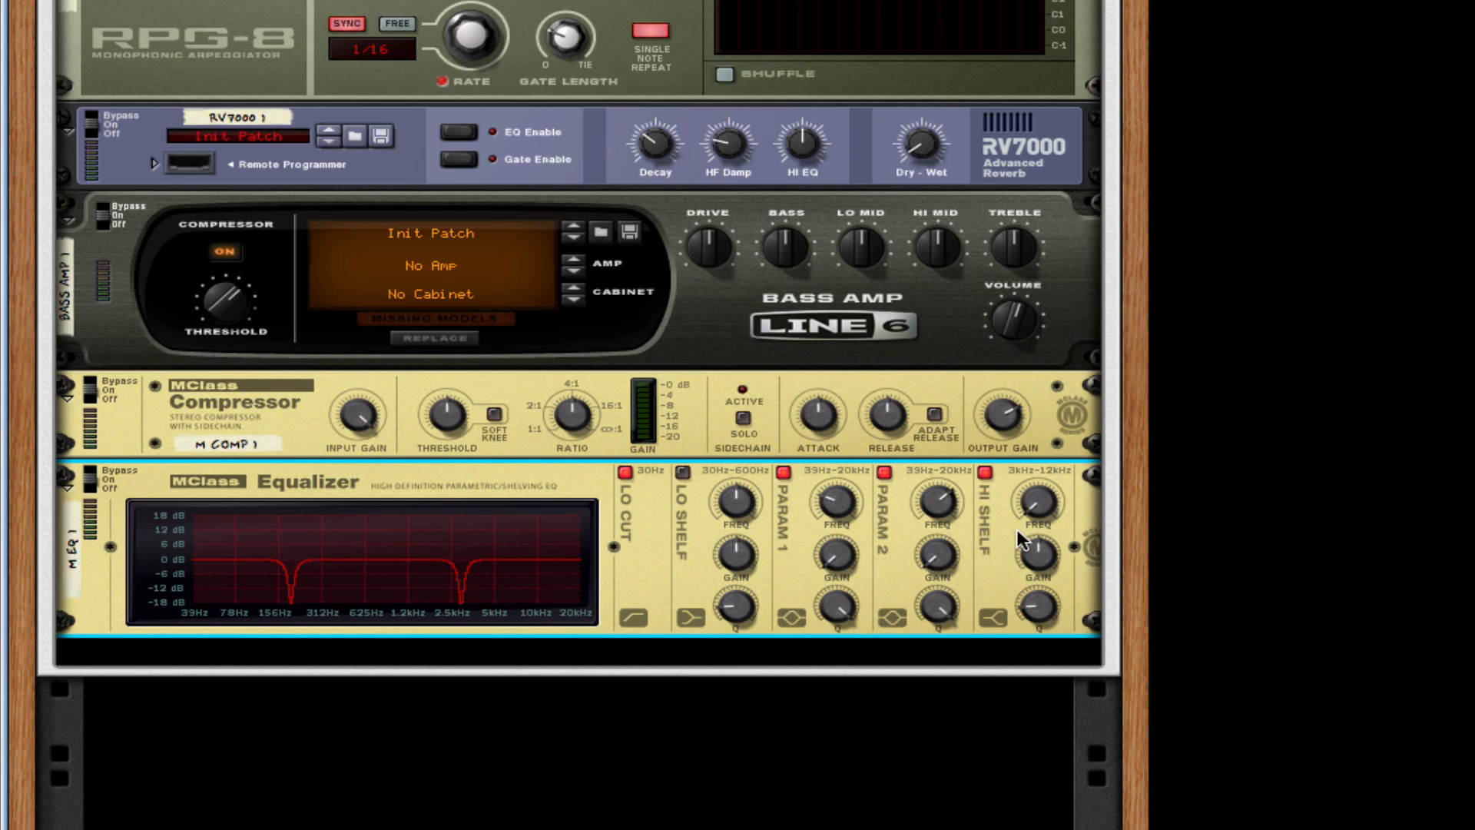
{"action": "left_click_drag", "start_coordinate": [1037, 554], "coordinate": [1041, 554]}
{"action": "mouse_move", "coordinate": [1029, 612]}
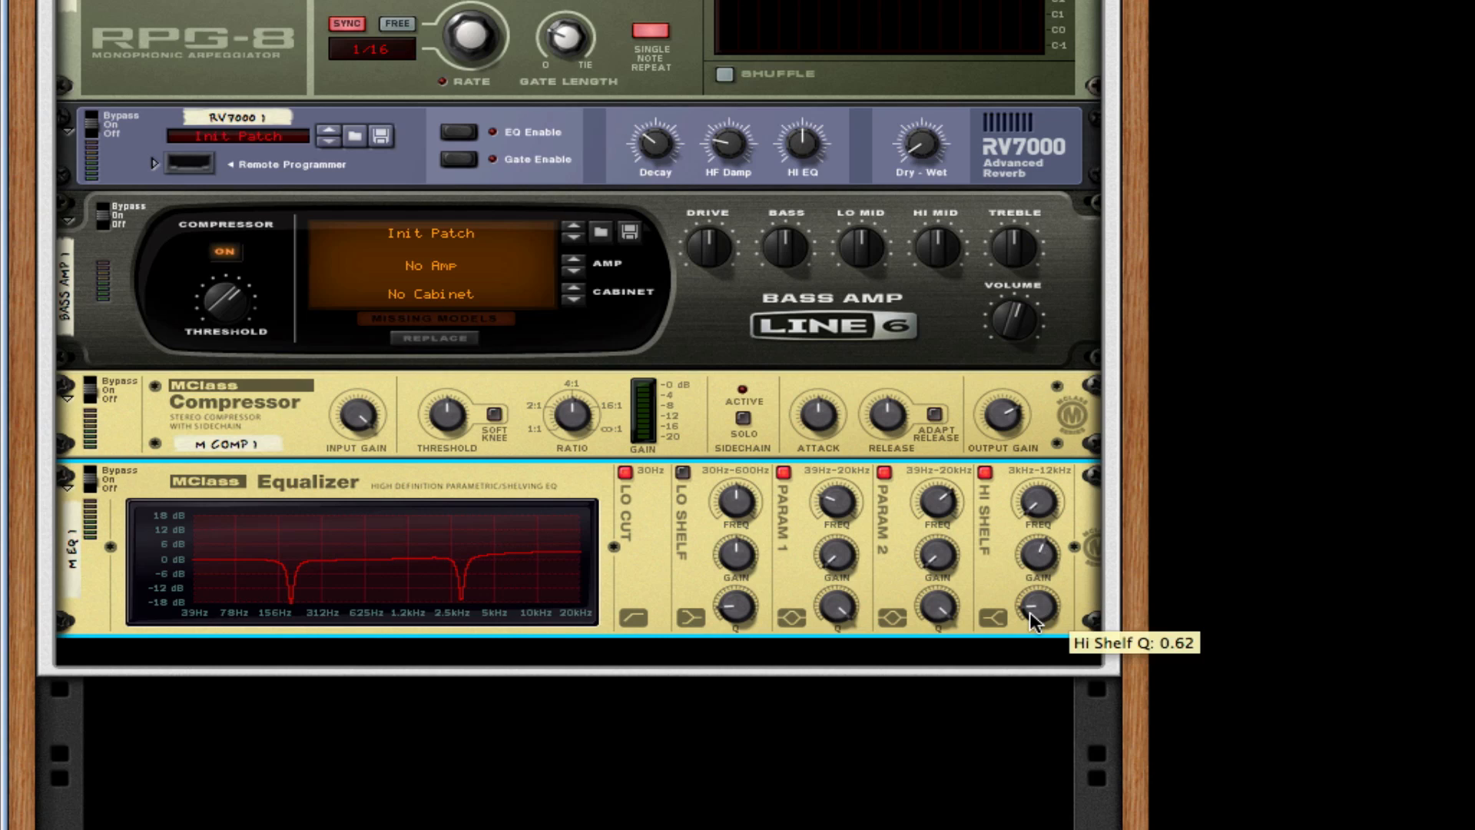
Step: Set the equalizer's Hi Shelf Q to 2.00 and add an MClass Maximizer below the equalizer
{"action": "left_click_drag", "start_coordinate": [1029, 612], "coordinate": [1027, 544]}
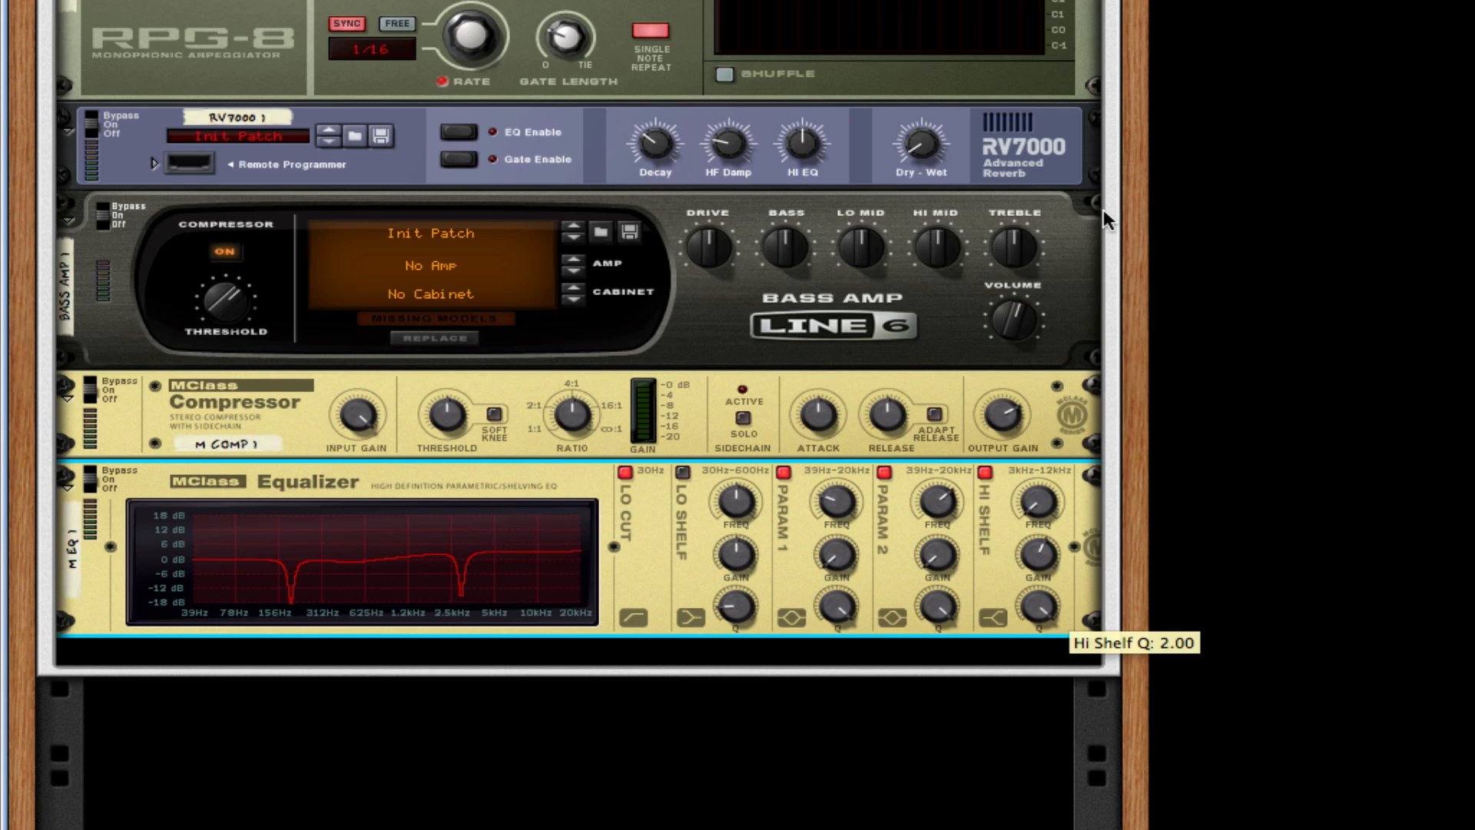
{"action": "right_click", "coordinate": [976, 550]}
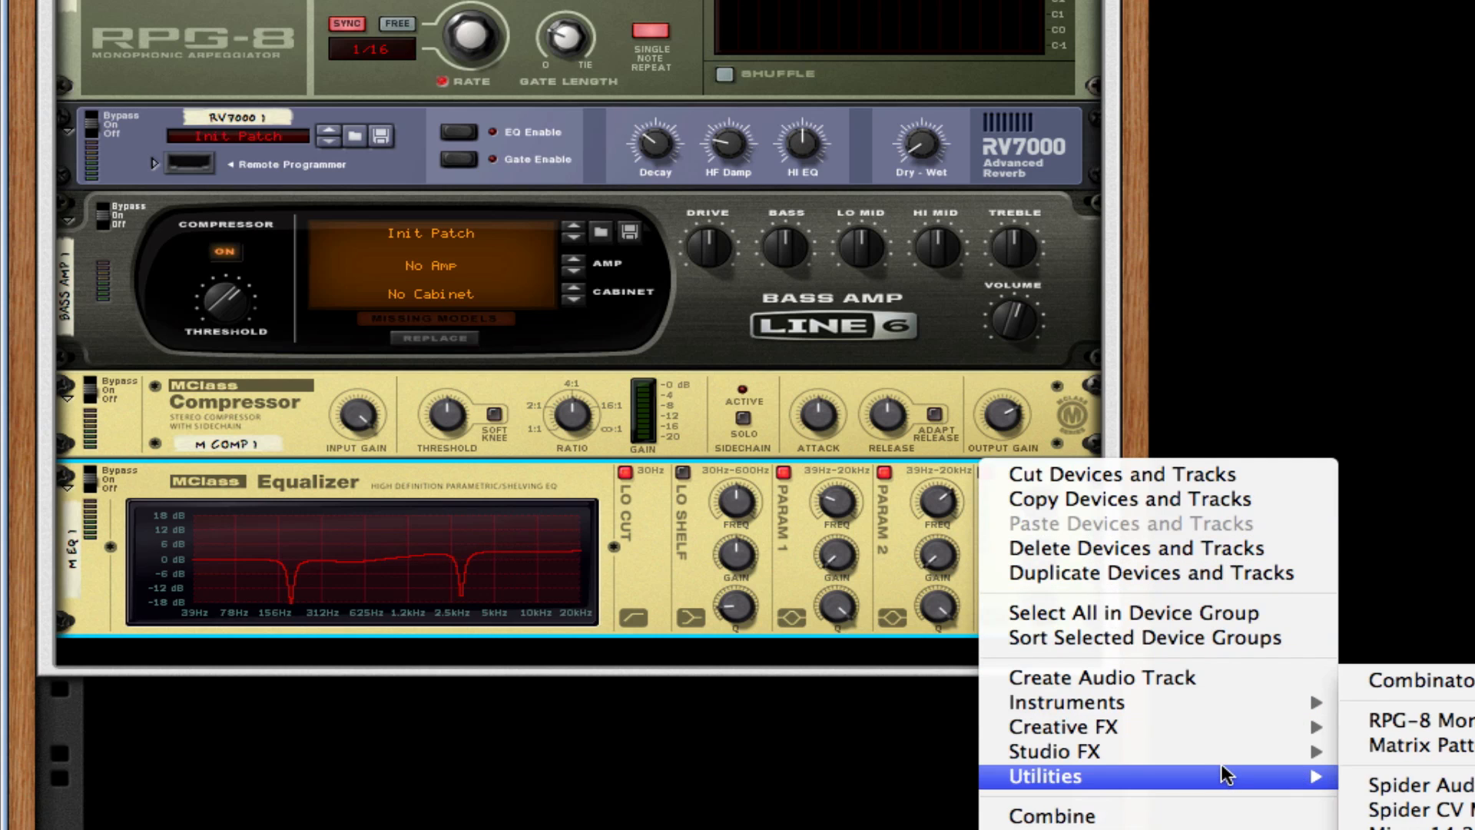
{"action": "mouse_move", "coordinate": [1229, 751]}
{"action": "left_click", "coordinate": [1421, 742]}
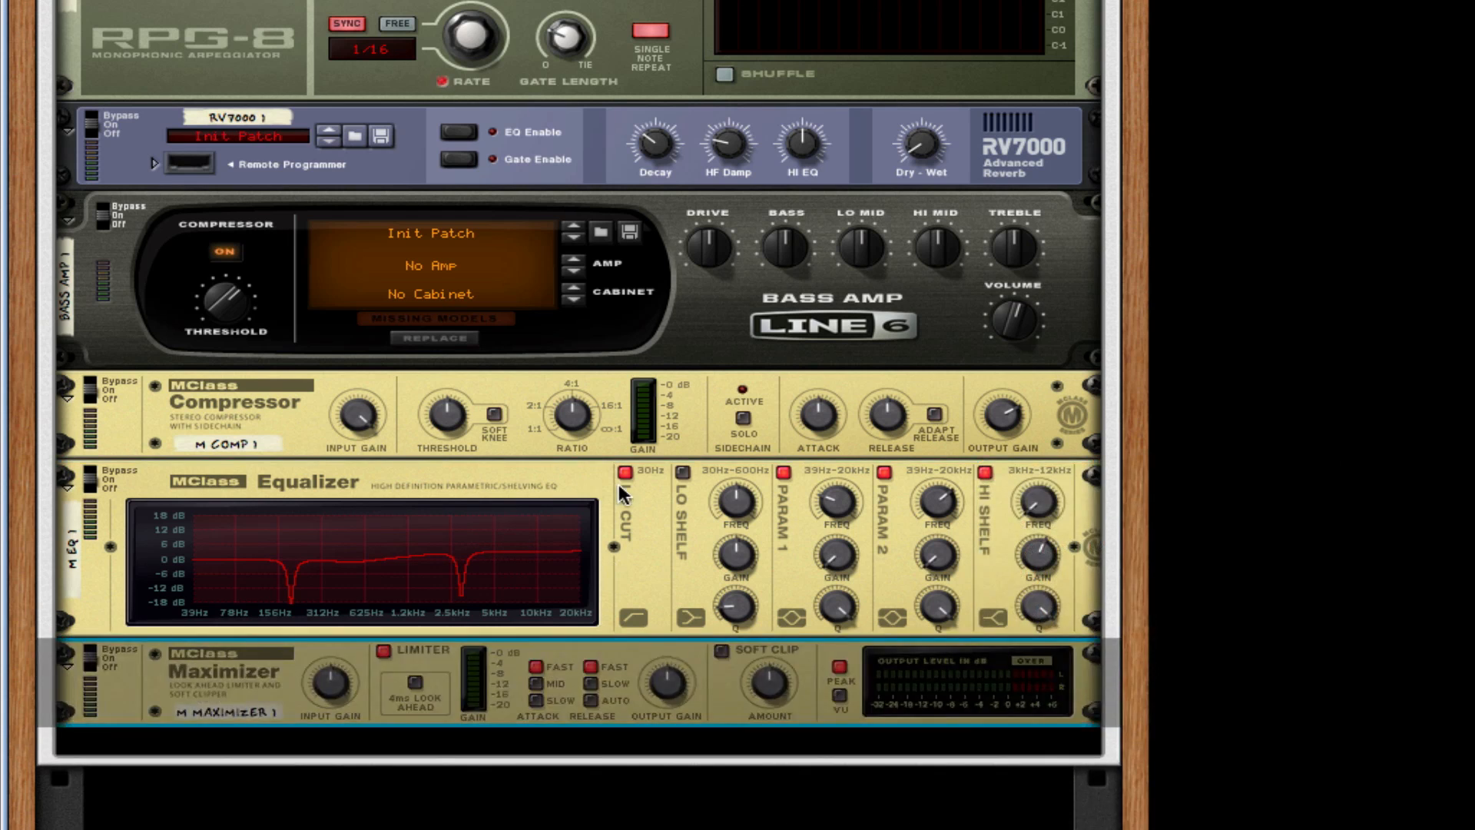
Step: On the Maximizer, switch off the limiter, set release to Auto, and enable Soft Clip with its amount at maximum
{"action": "left_click", "coordinate": [383, 548]}
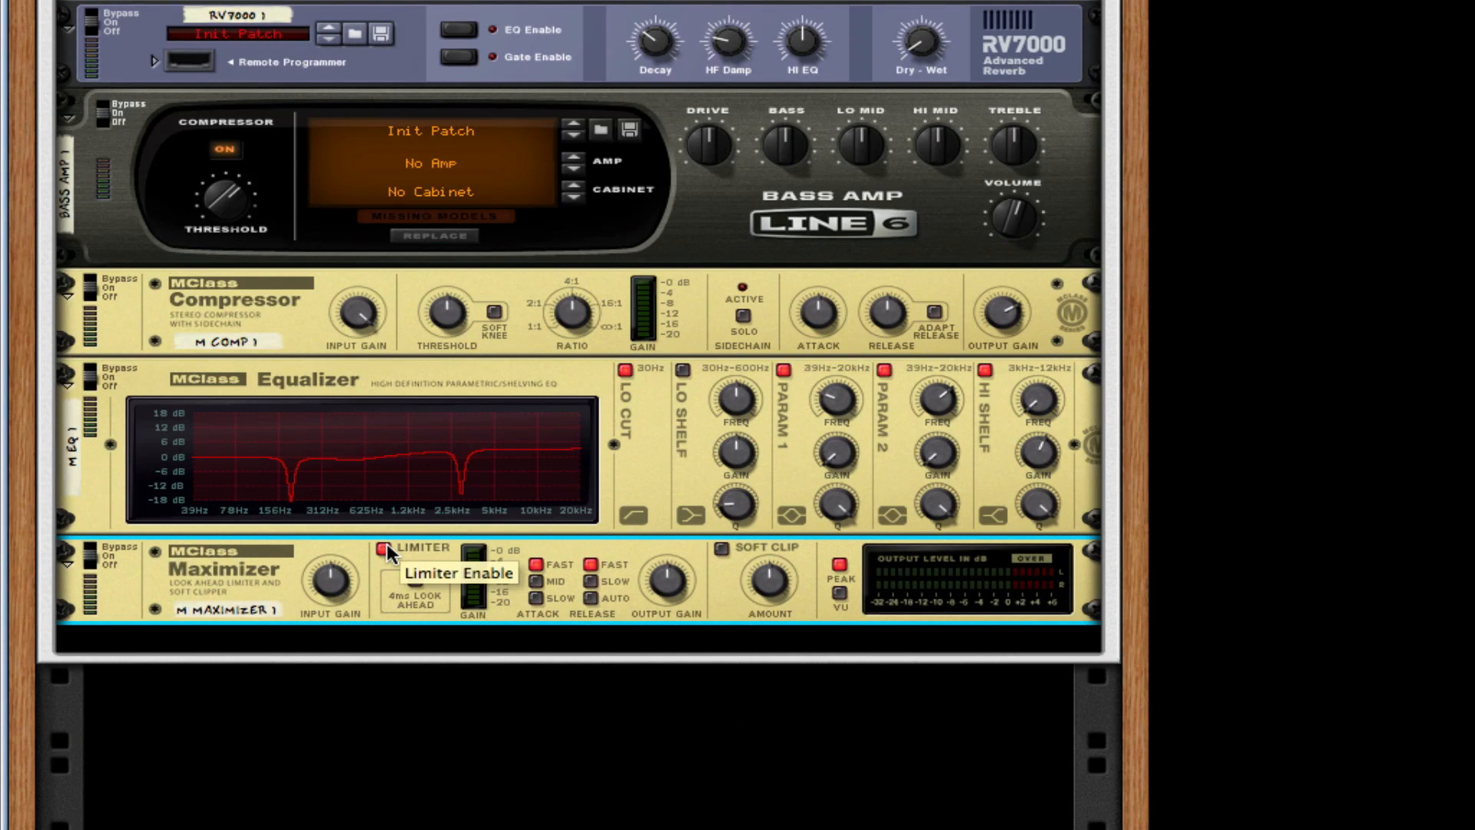
{"action": "left_click", "coordinate": [592, 598]}
{"action": "left_click", "coordinate": [721, 548]}
{"action": "left_click_drag", "start_coordinate": [789, 576], "coordinate": [735, 210]}
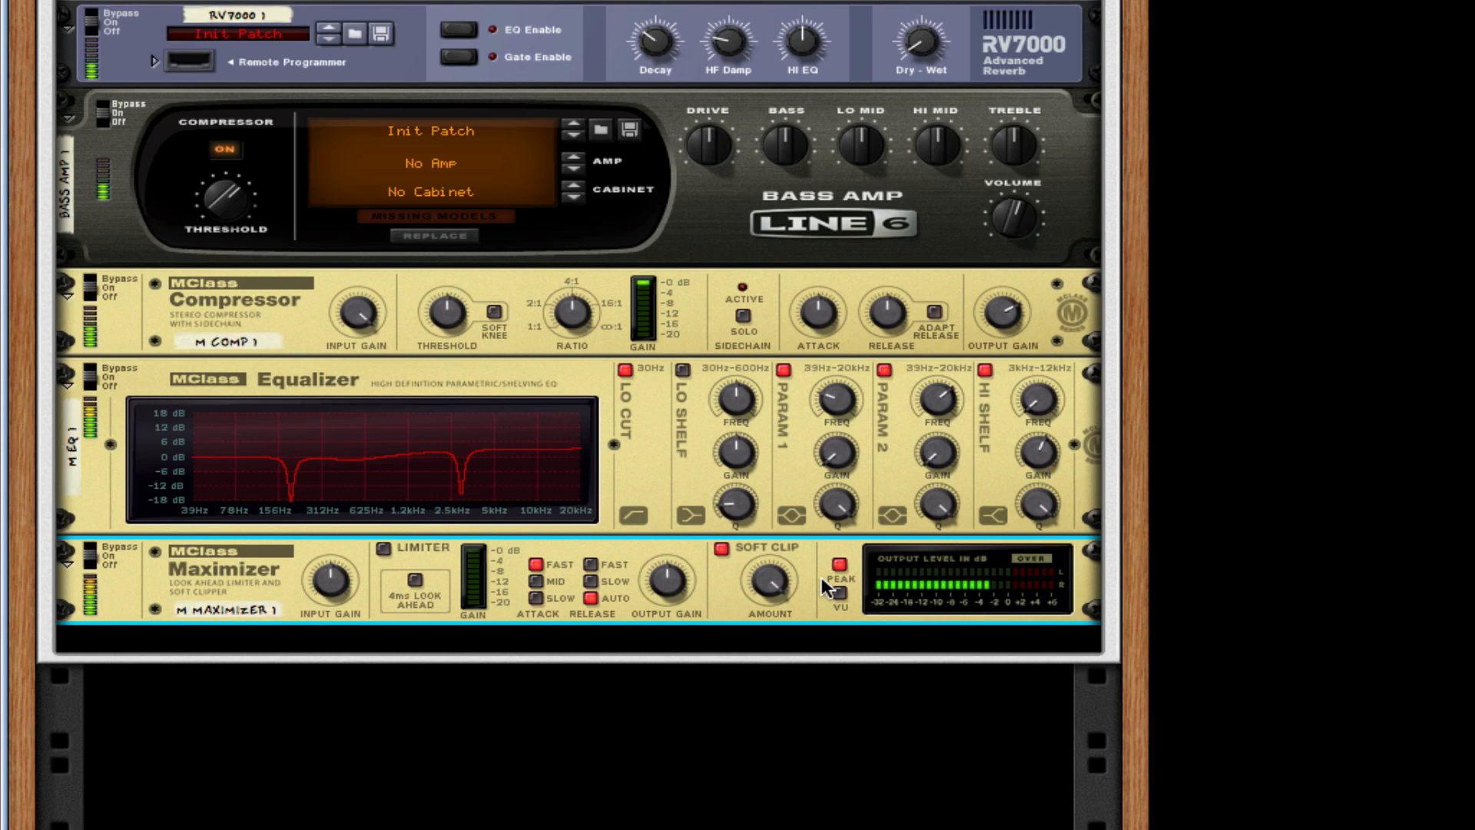
Step: Examine the cable routing on the back of the rack, from the RPG-8 through the effects chain, and return to the front
{"action": "left_click", "coordinate": [895, 496]}
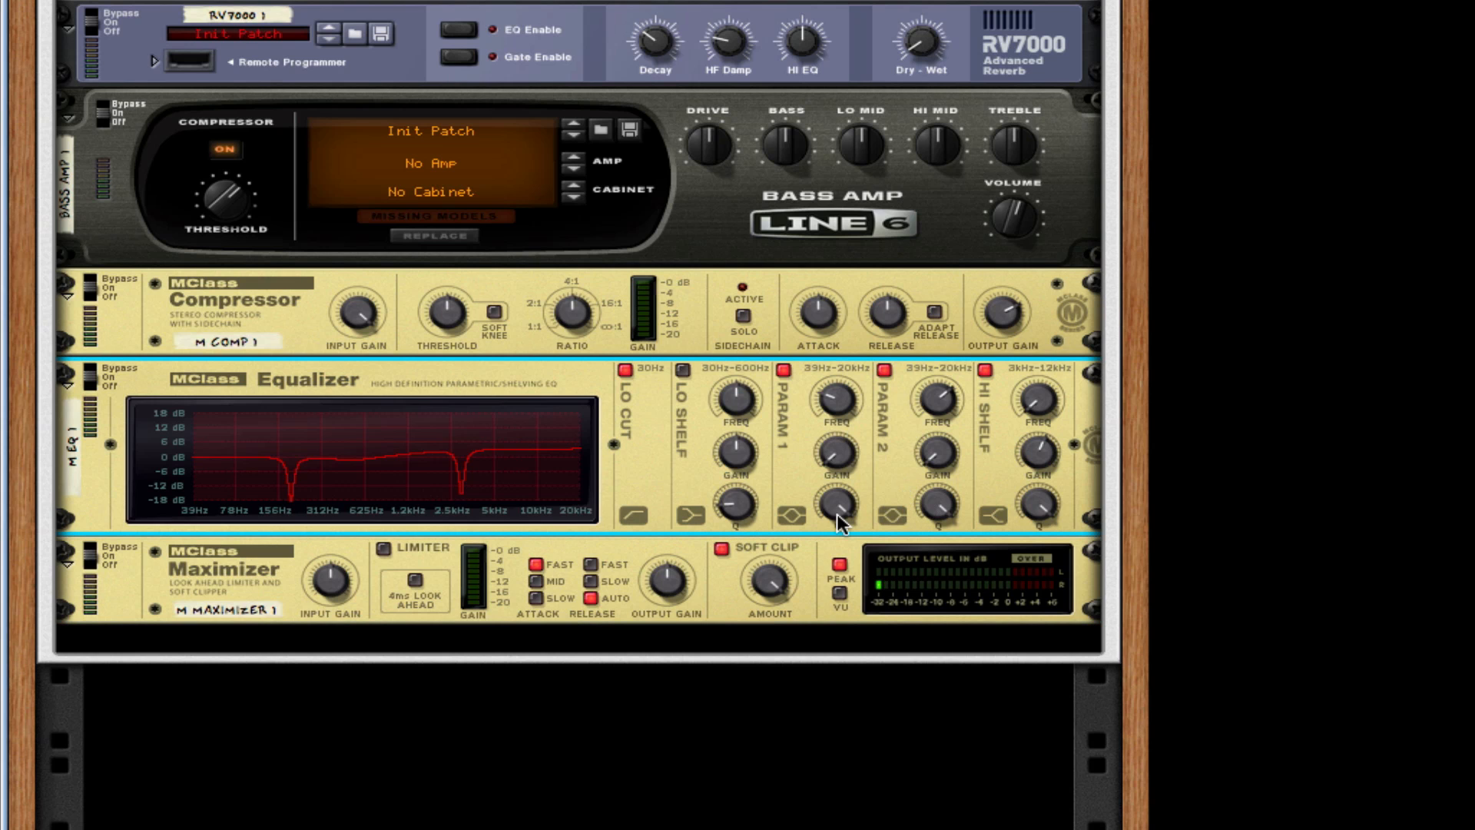
{"action": "key", "text": "Tab"}
{"action": "scroll", "coordinate": [837, 593], "scroll_direction": "up", "scroll_amount": 5}
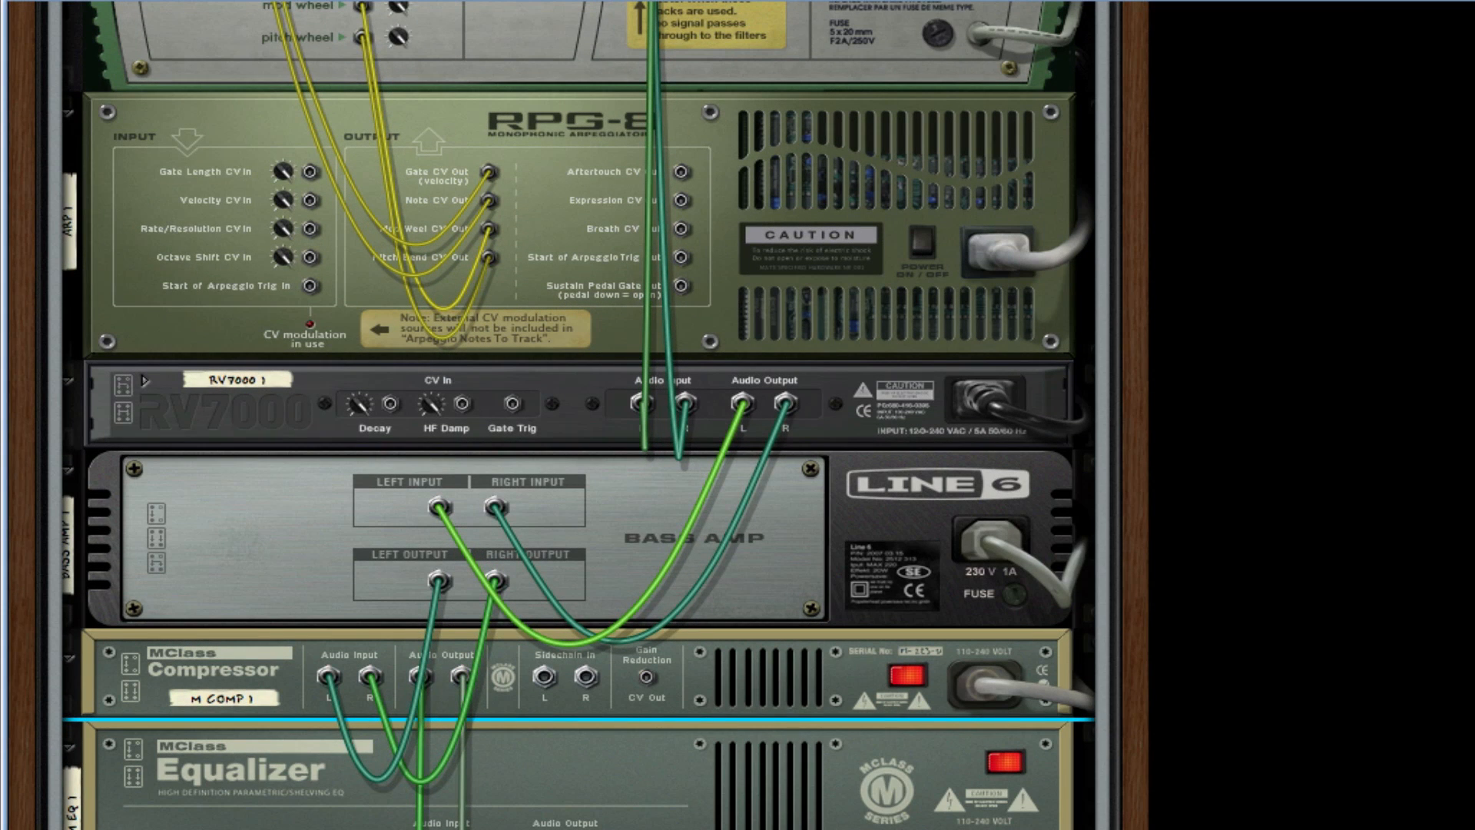
{"action": "left_click_drag", "start_coordinate": [537, 829], "coordinate": [828, 184]}
{"action": "scroll", "coordinate": [829, 183], "scroll_direction": "down", "scroll_amount": 3}
{"action": "key", "text": "Tab"}
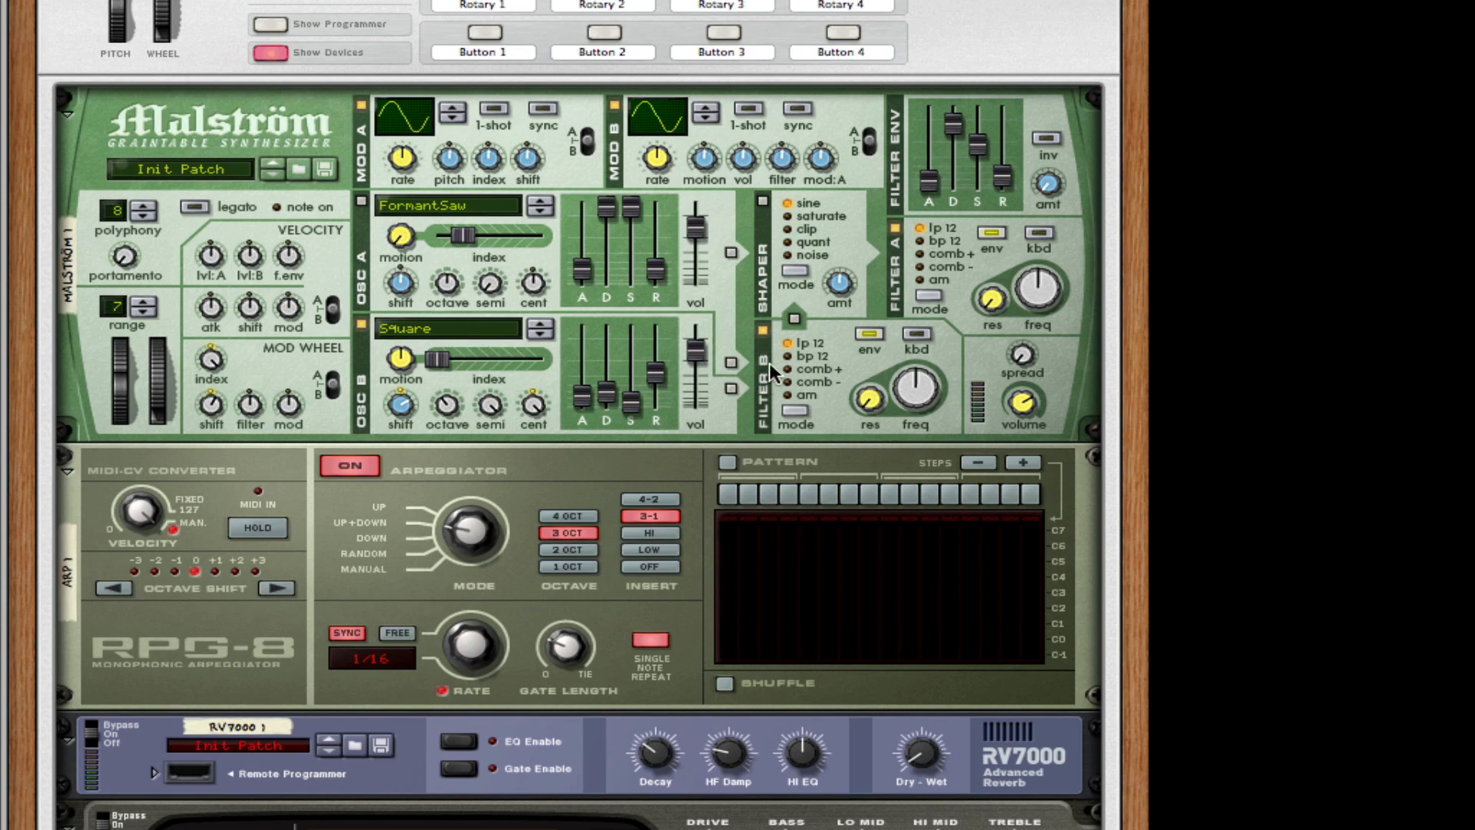
Step: Turn down the Malström's spread and try panning the Combinator 1 mixer channel to the left
{"action": "left_click", "coordinate": [680, 637]}
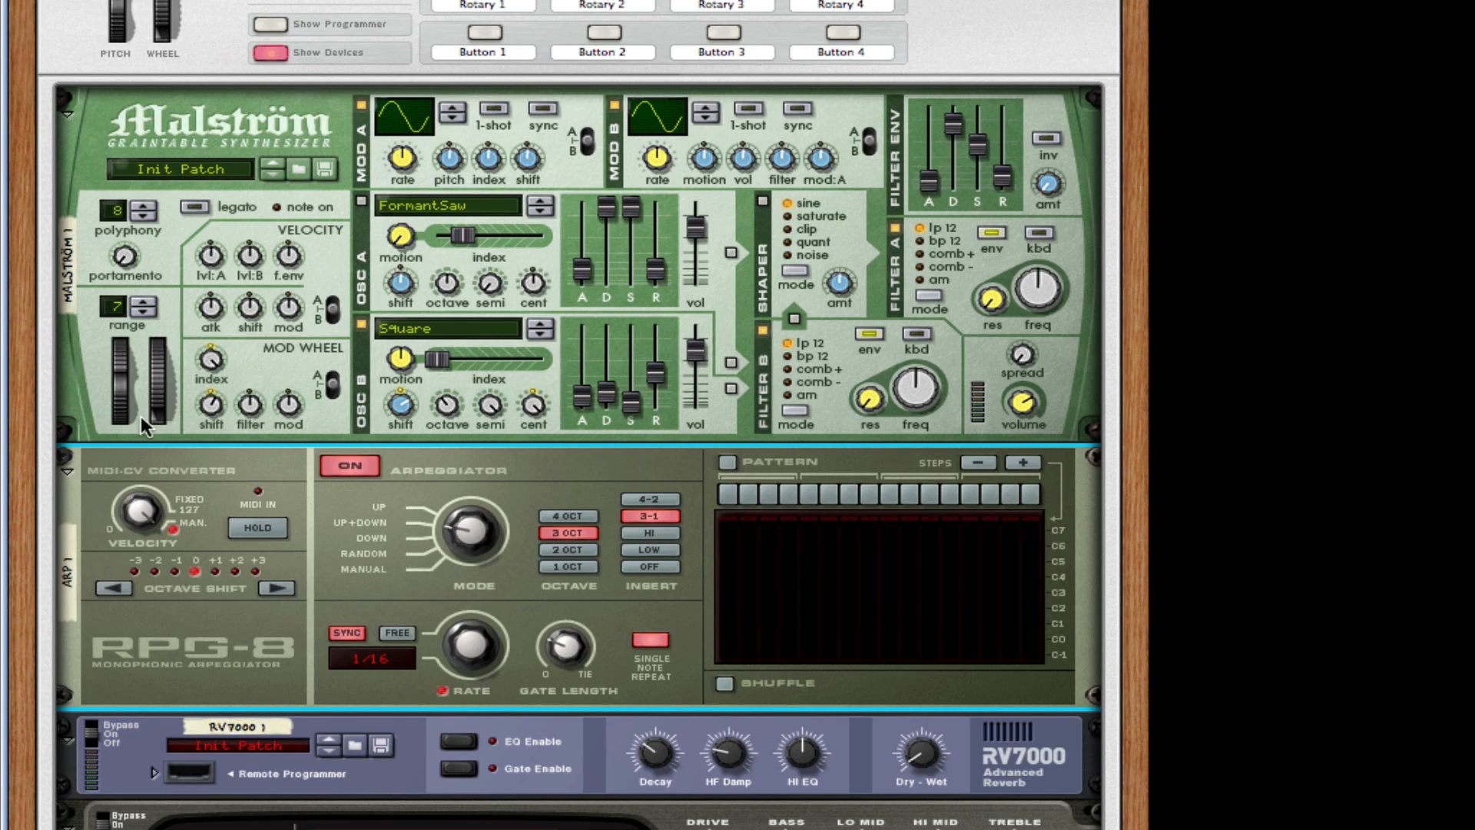
{"action": "left_click_drag", "start_coordinate": [1020, 364], "coordinate": [991, 495]}
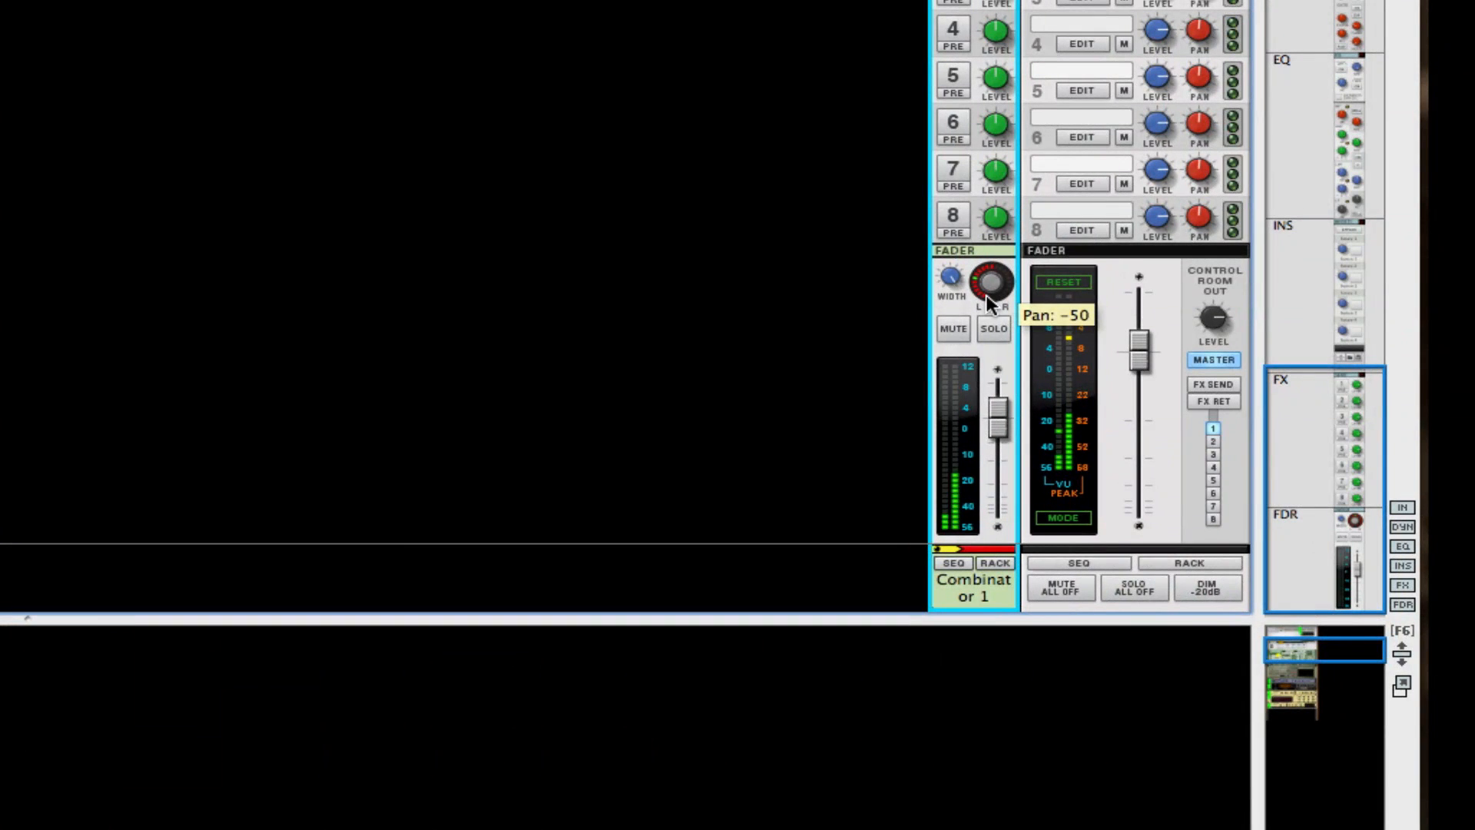
{"action": "left_click_drag", "start_coordinate": [986, 297], "coordinate": [961, 384]}
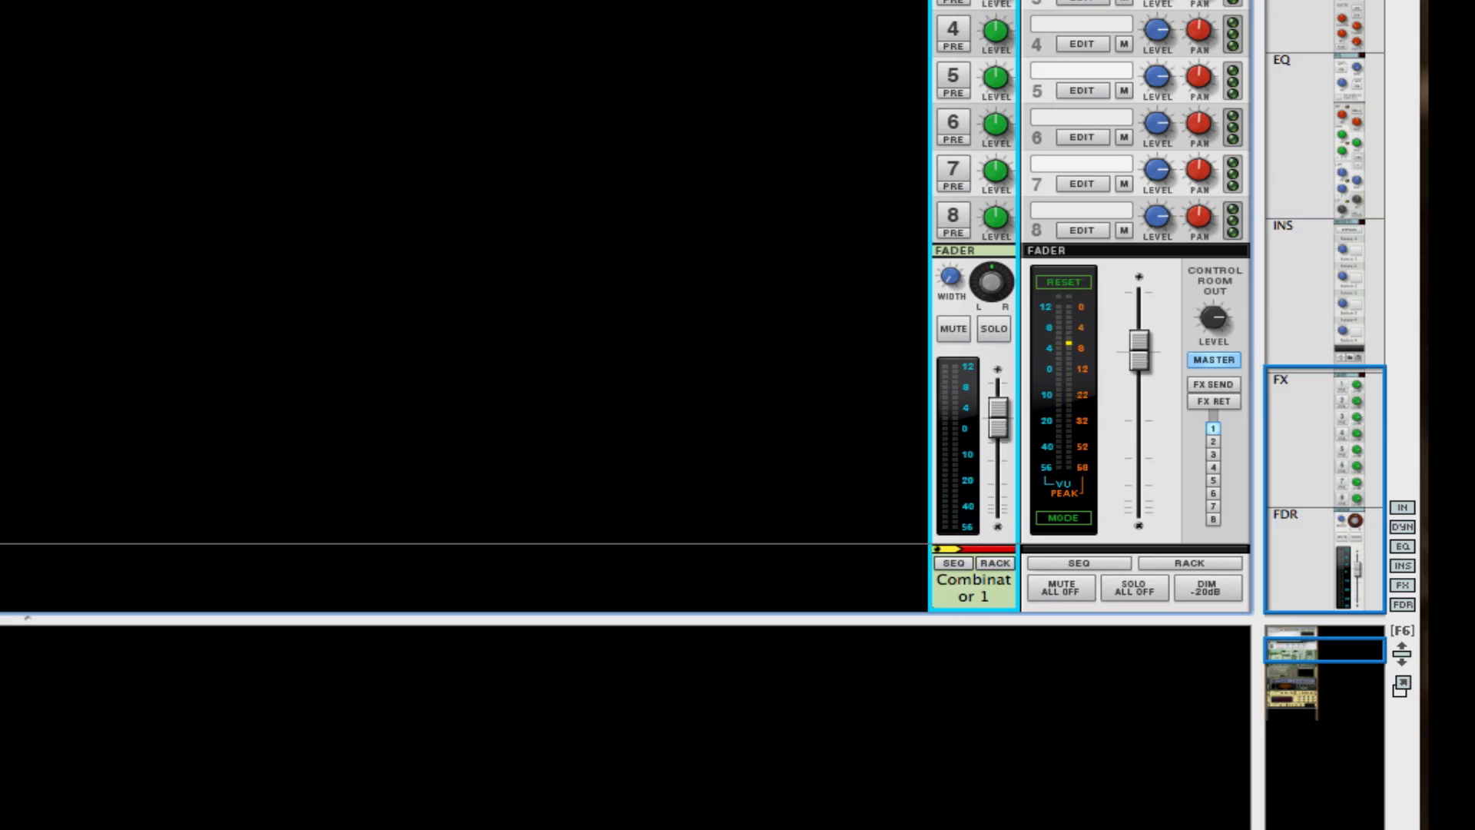
Step: Show the rack and open the song browser at the Exotic Refill folder inside Custom Patches
{"action": "key", "text": "F6"}
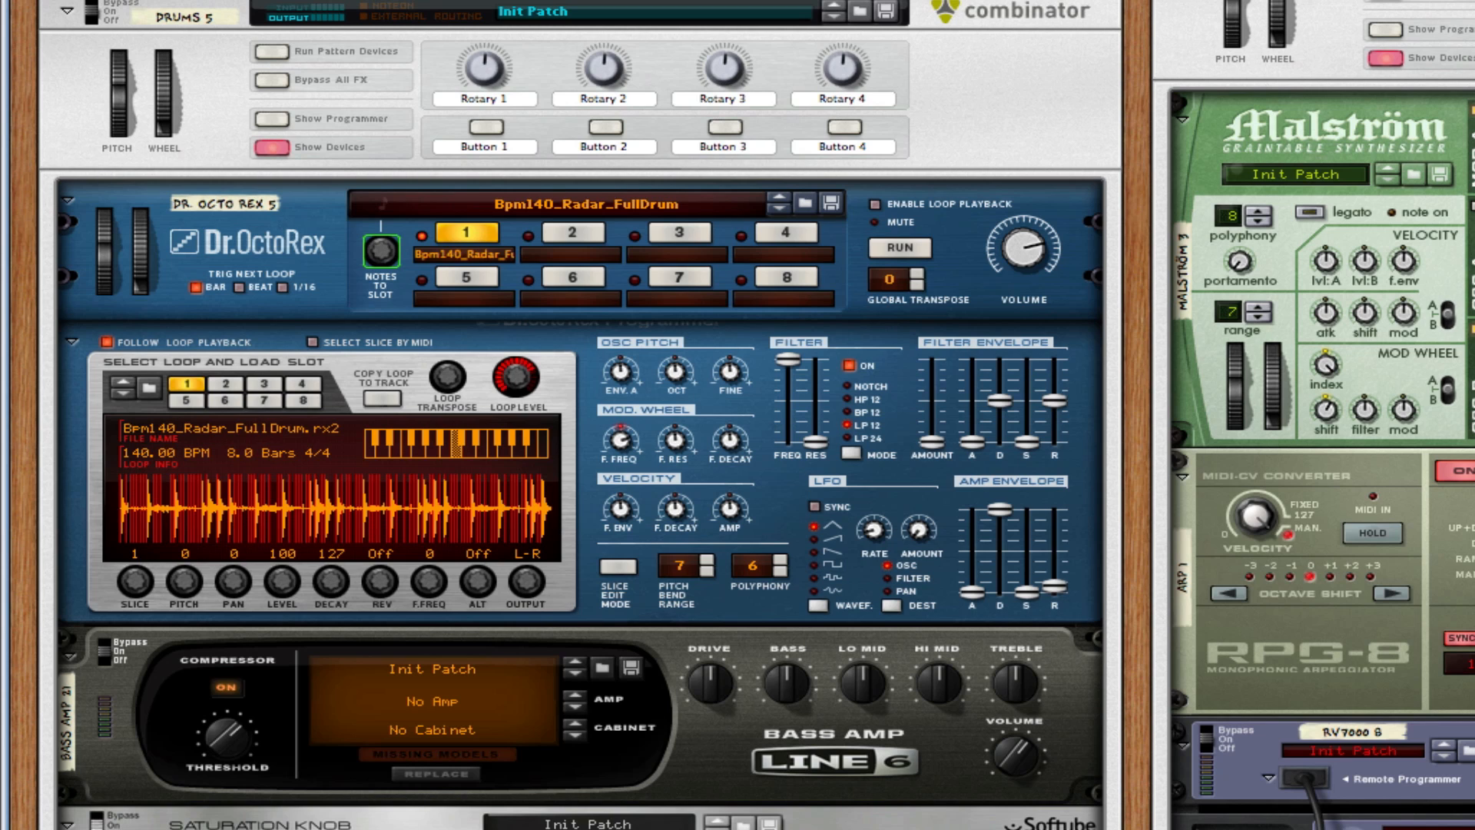
{"action": "left_click", "coordinate": [192, 0]}
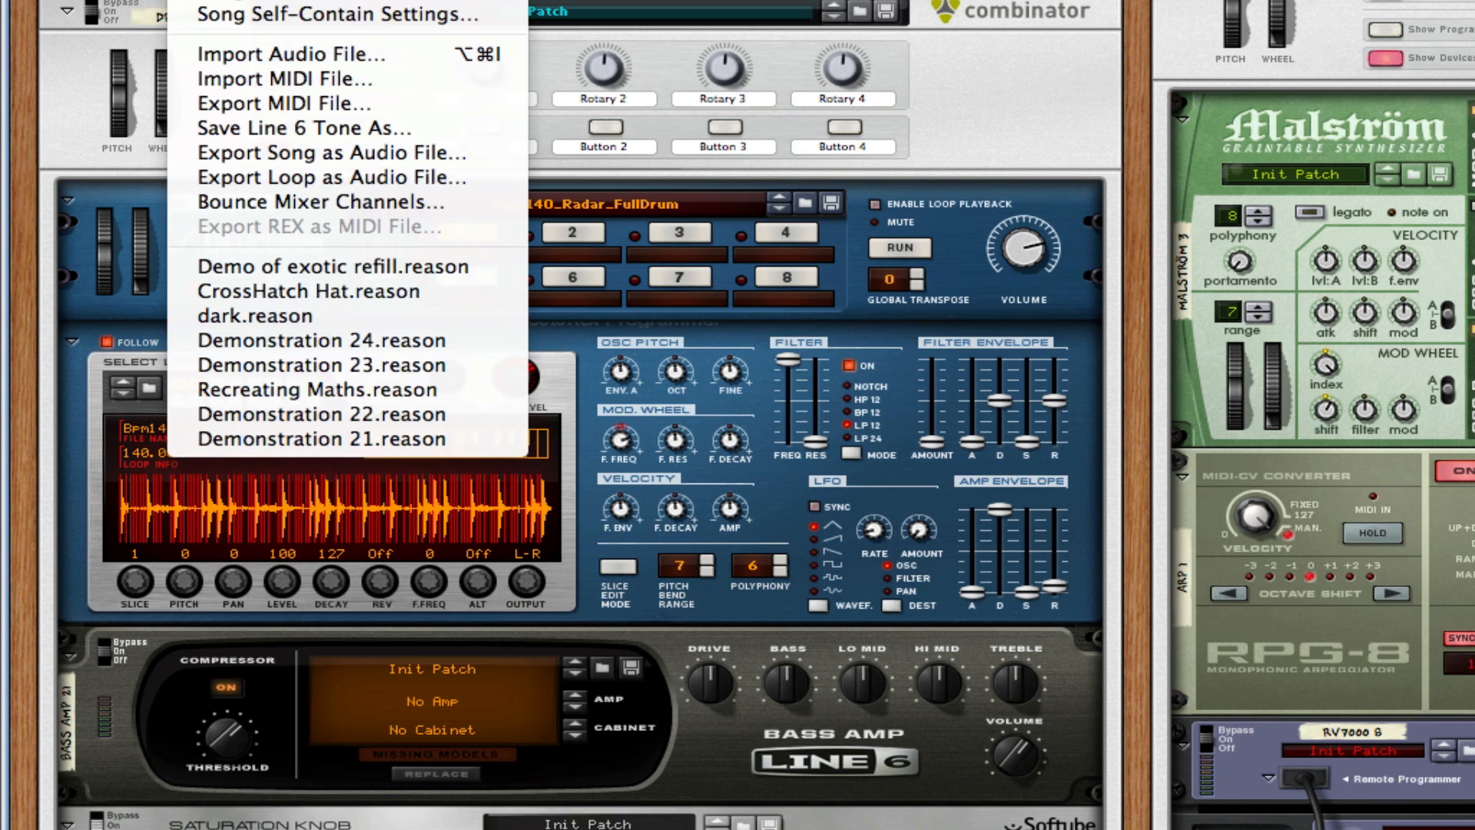
{"action": "left_click", "coordinate": [222, 0]}
{"action": "left_click_drag", "start_coordinate": [1258, 39], "coordinate": [602, 0]}
{"action": "scroll", "coordinate": [446, 449], "scroll_direction": "down", "scroll_amount": 3}
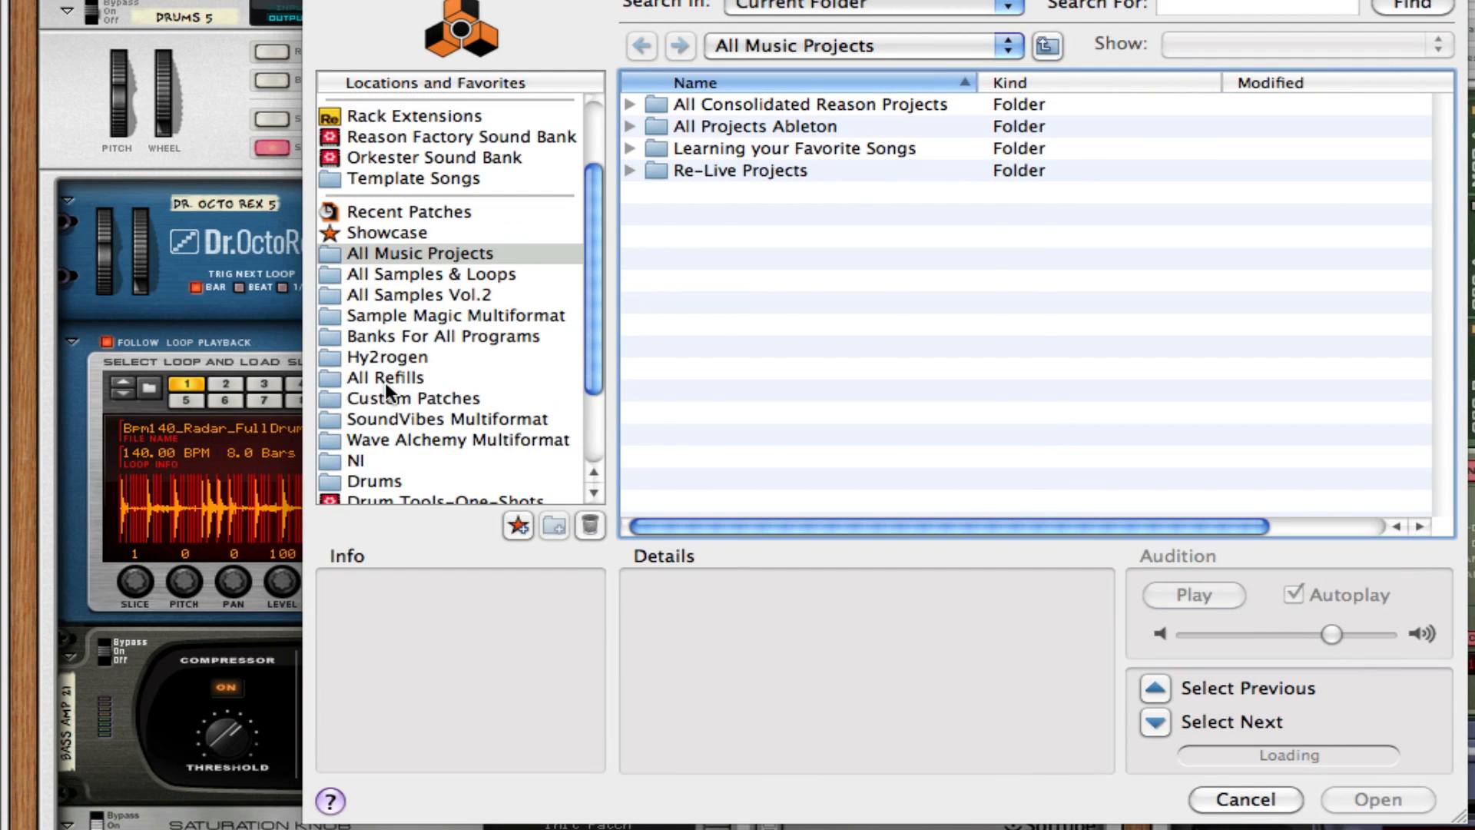
{"action": "left_click", "coordinate": [380, 398]}
{"action": "left_click", "coordinate": [749, 324]}
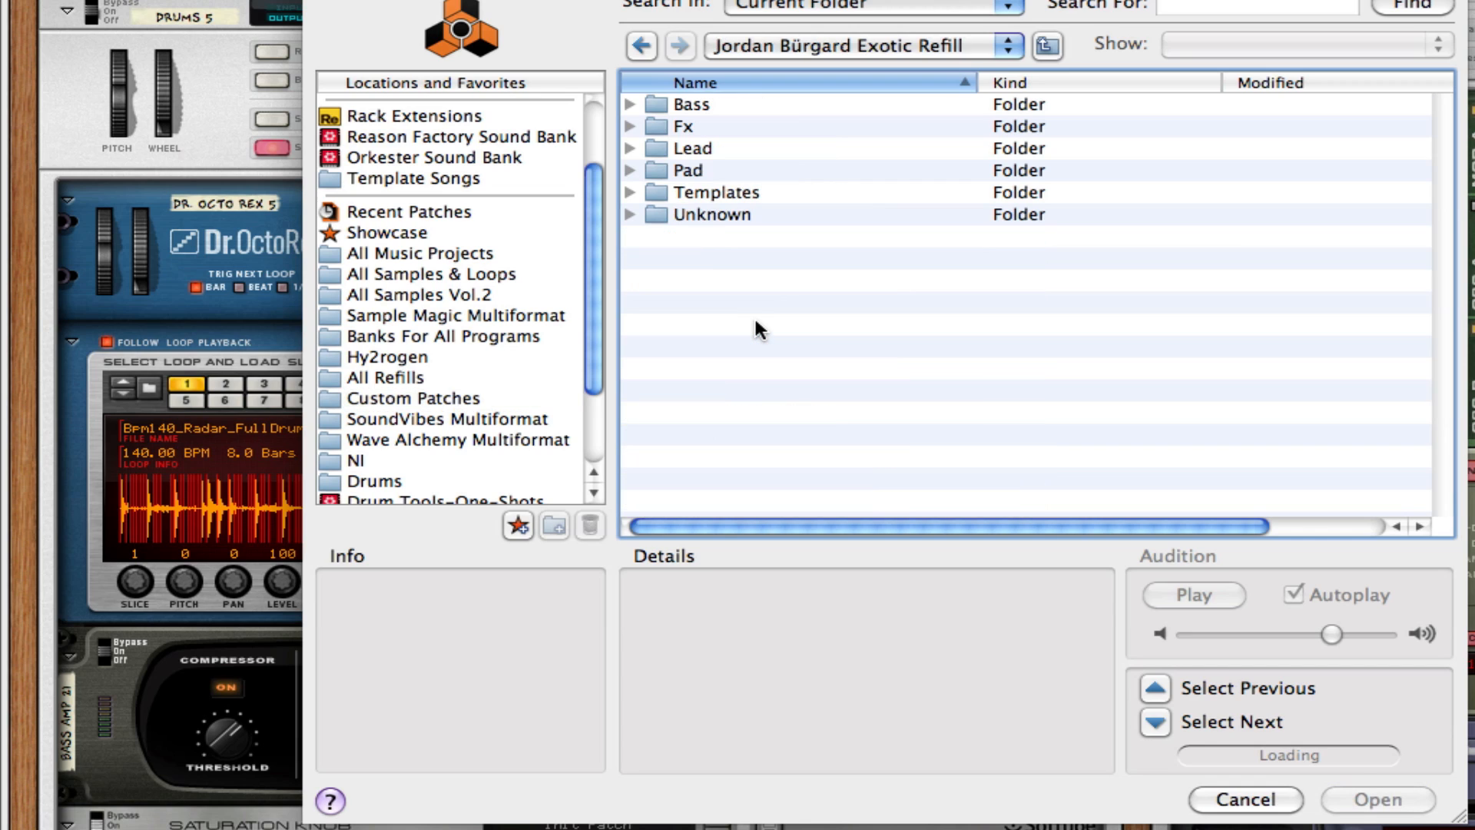
Step: Look through the refill's Bass, Fx, Lead, Pad and Templates folders, and close the browser without opening anything
{"action": "left_click", "coordinate": [630, 105]}
{"action": "left_click", "coordinate": [629, 170]}
{"action": "left_click", "coordinate": [629, 193]}
{"action": "left_click", "coordinate": [630, 193]}
{"action": "left_click", "coordinate": [629, 214]}
{"action": "left_click", "coordinate": [629, 192]}
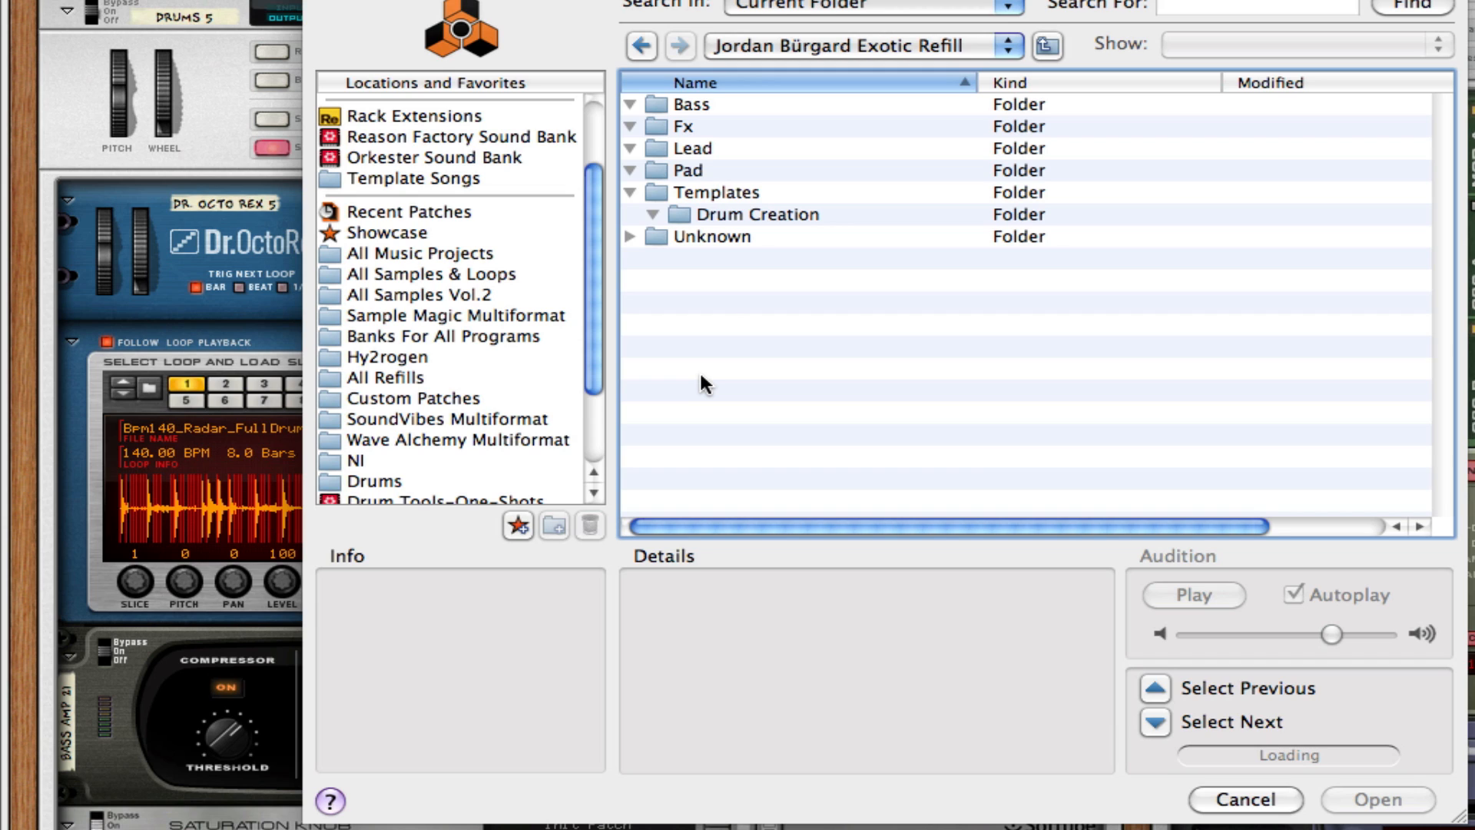
{"action": "left_click", "coordinate": [630, 193]}
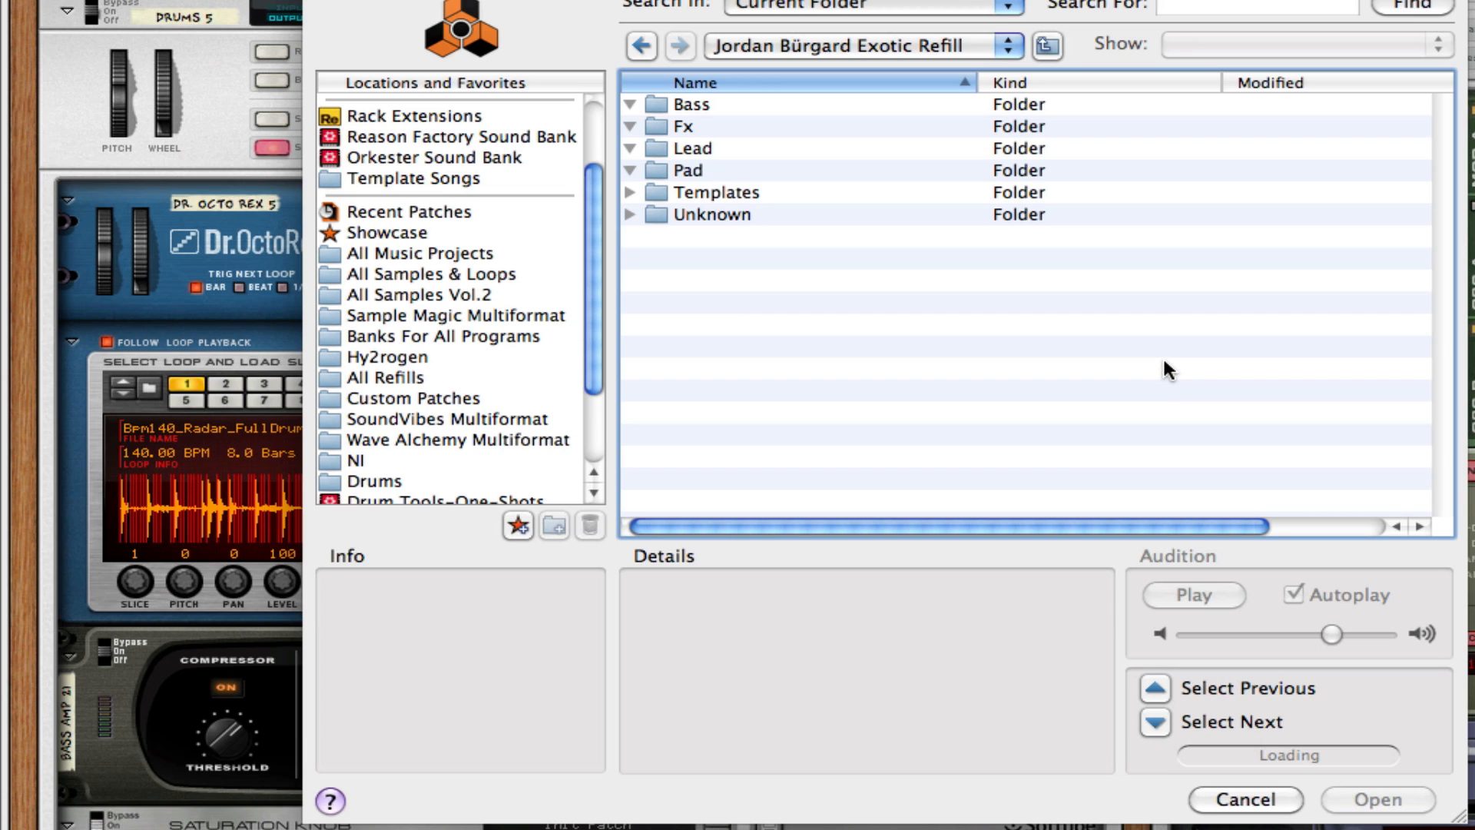
{"action": "left_click", "coordinate": [1238, 805]}
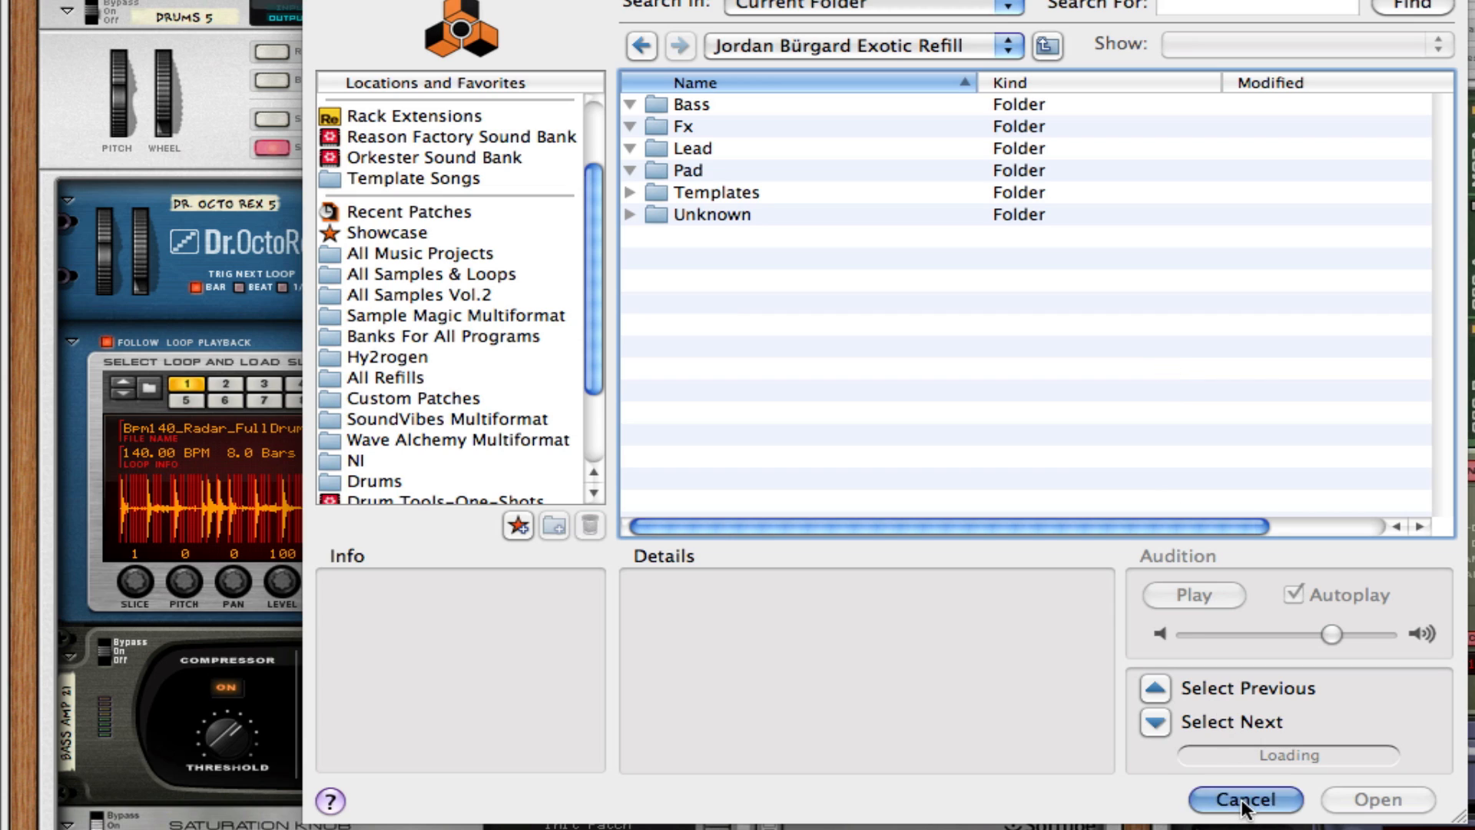